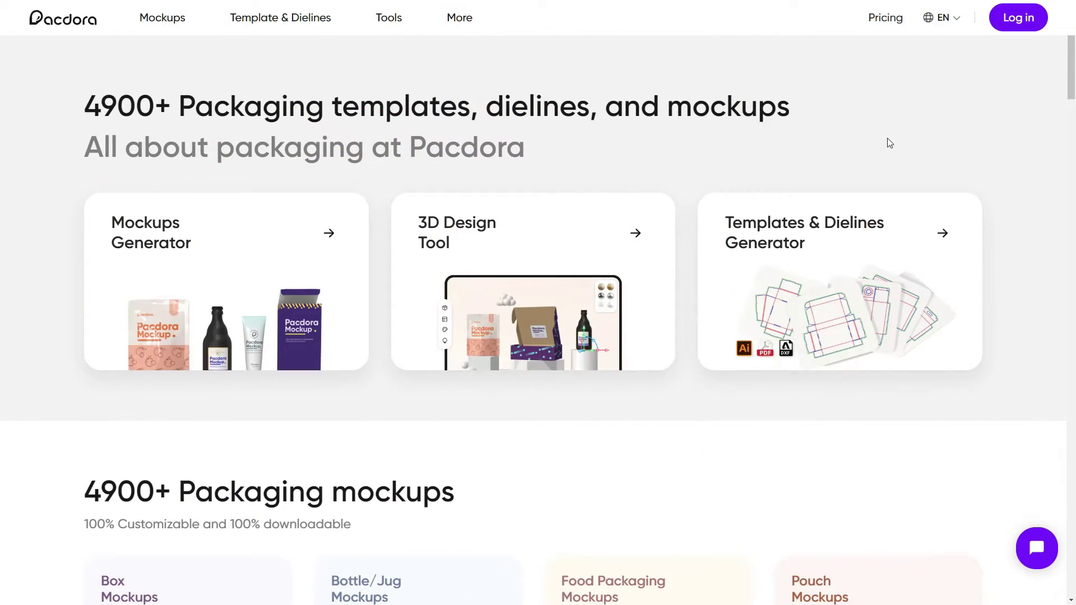
# Browse the homepage's packaging mockups, dielines and 3D design tool sections.
pyautogui.scroll(-10, 889, 143)
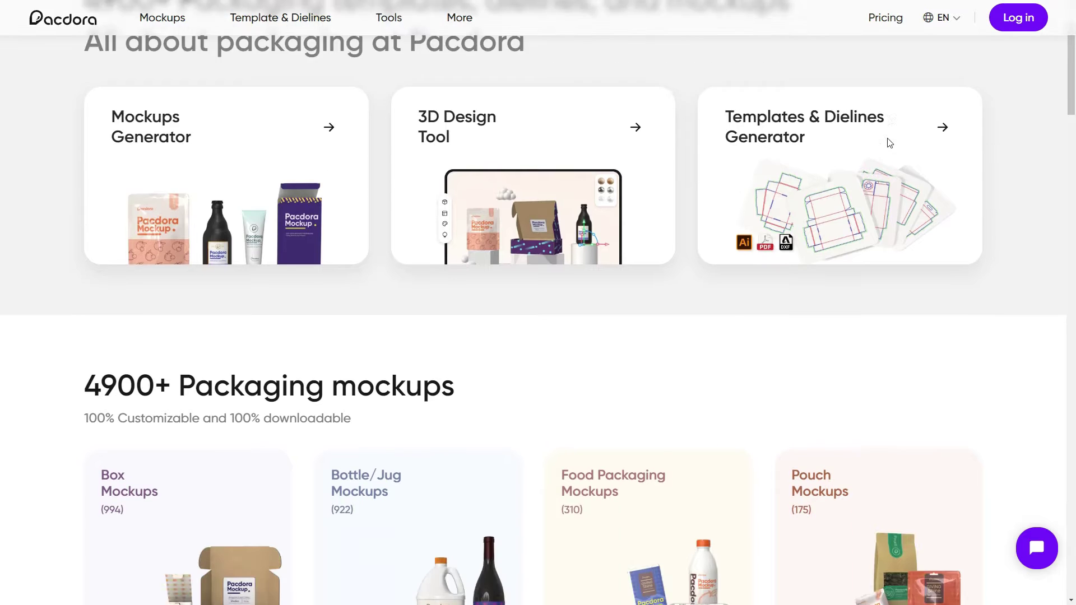
pyautogui.scroll(-15, 888, 140)
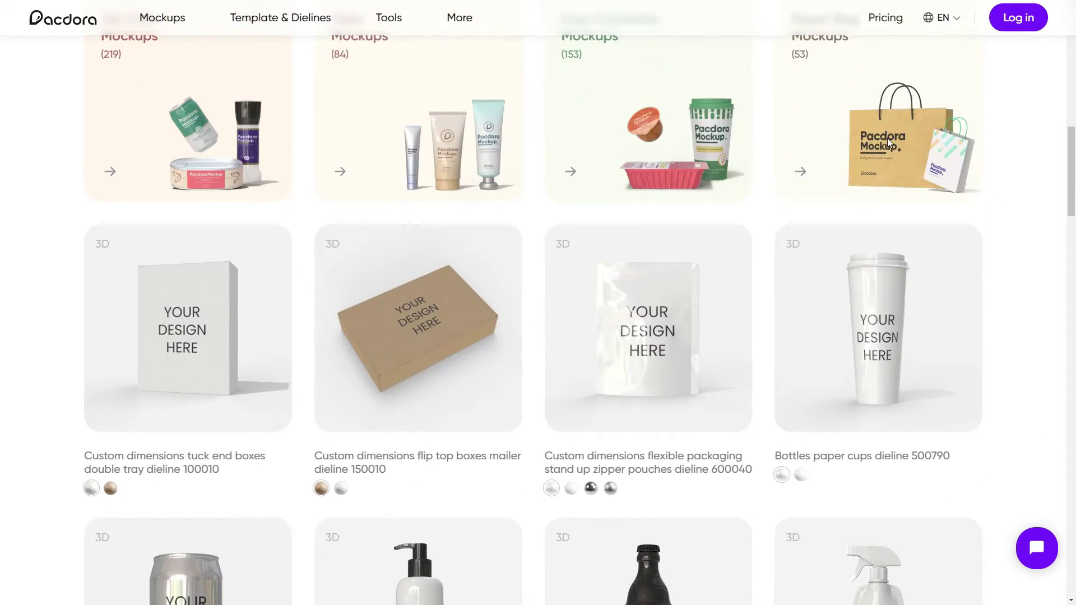
pyautogui.scroll(-12, 888, 142)
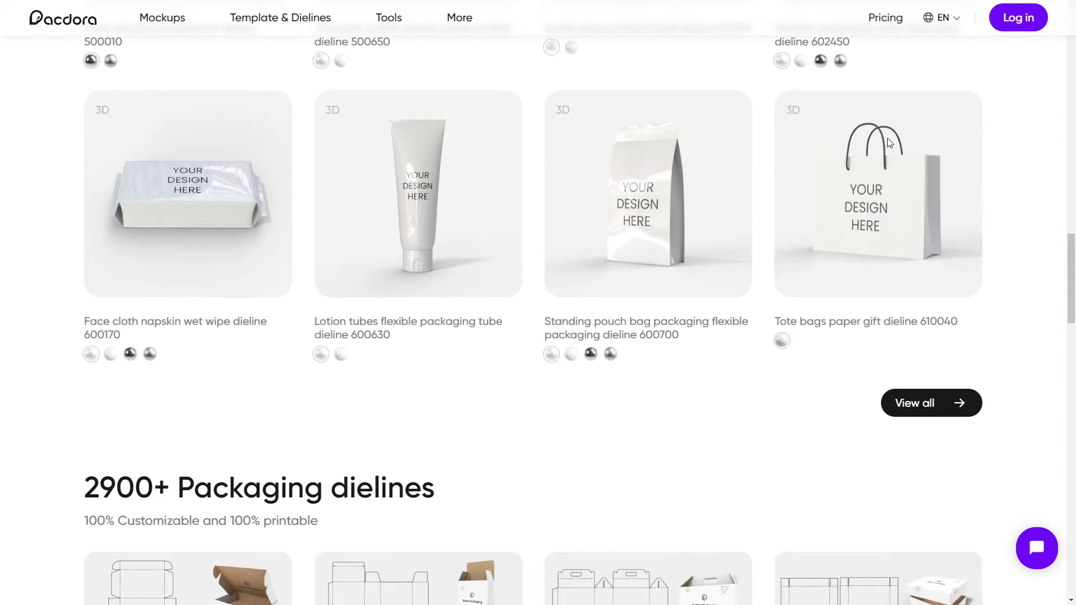
pyautogui.scroll(-9, 889, 143)
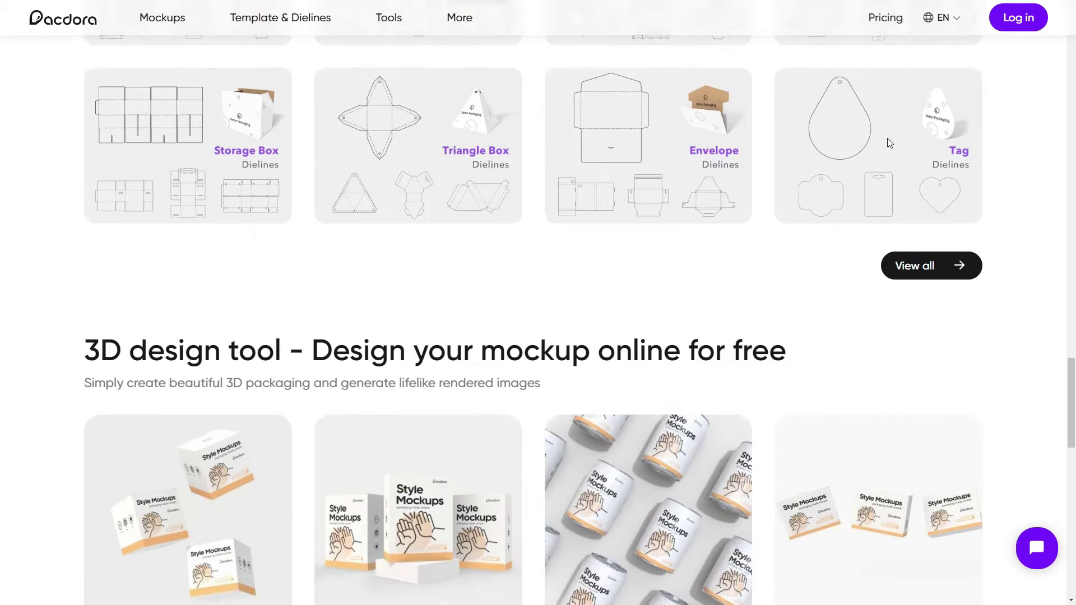
pyautogui.scroll(-4, 889, 143)
pyautogui.scroll(-9, 889, 144)
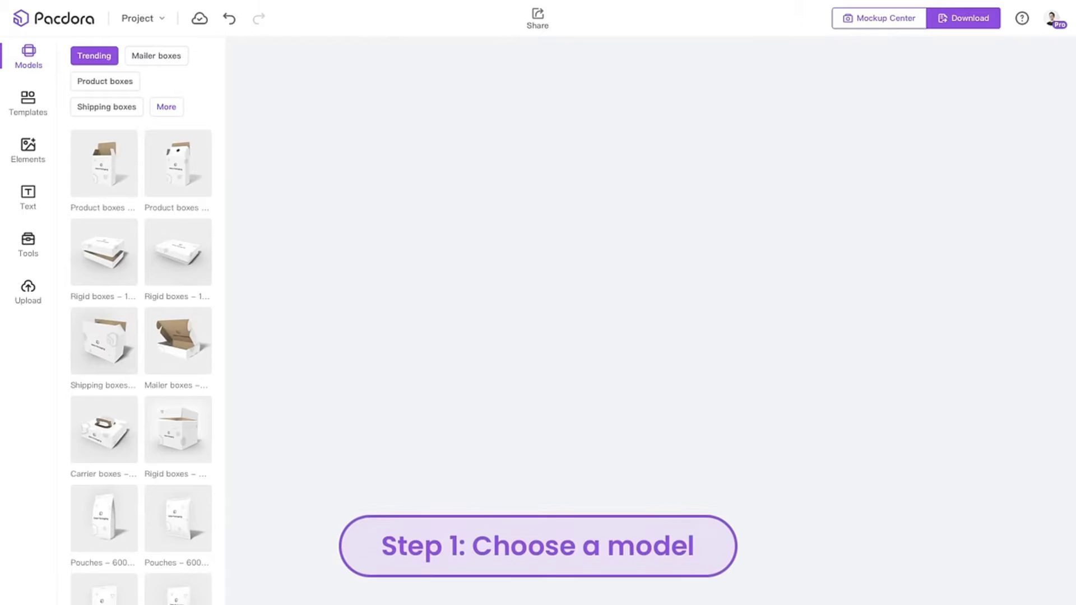
# Choose the first trending product box model and set its inner dimensions to 90 x 90 x 120 mm.
pyautogui.click(193, 348)
pyautogui.click(113, 159)
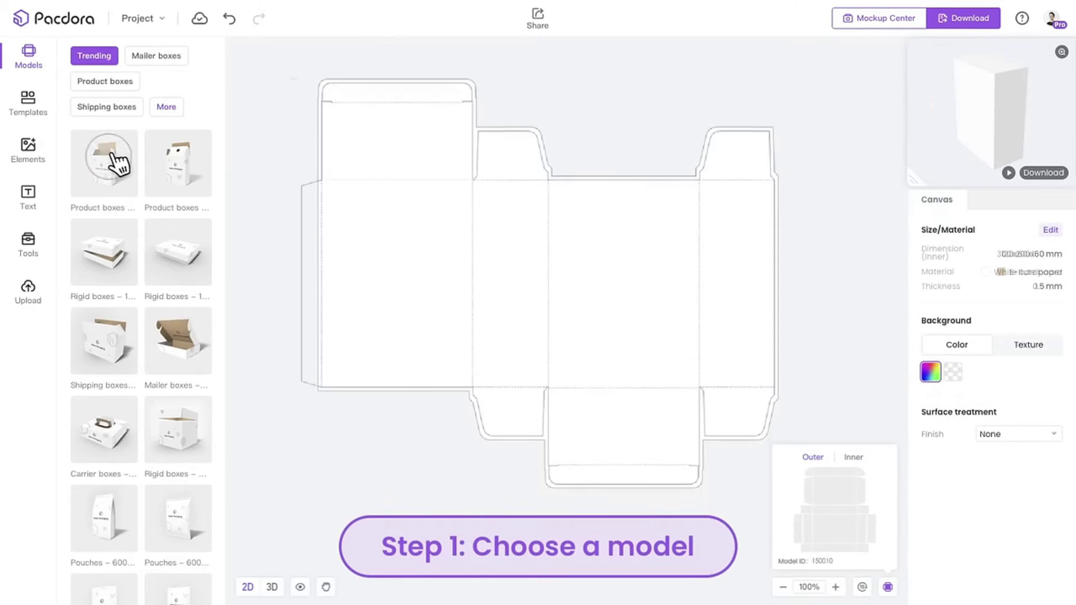
pyautogui.click(1052, 231)
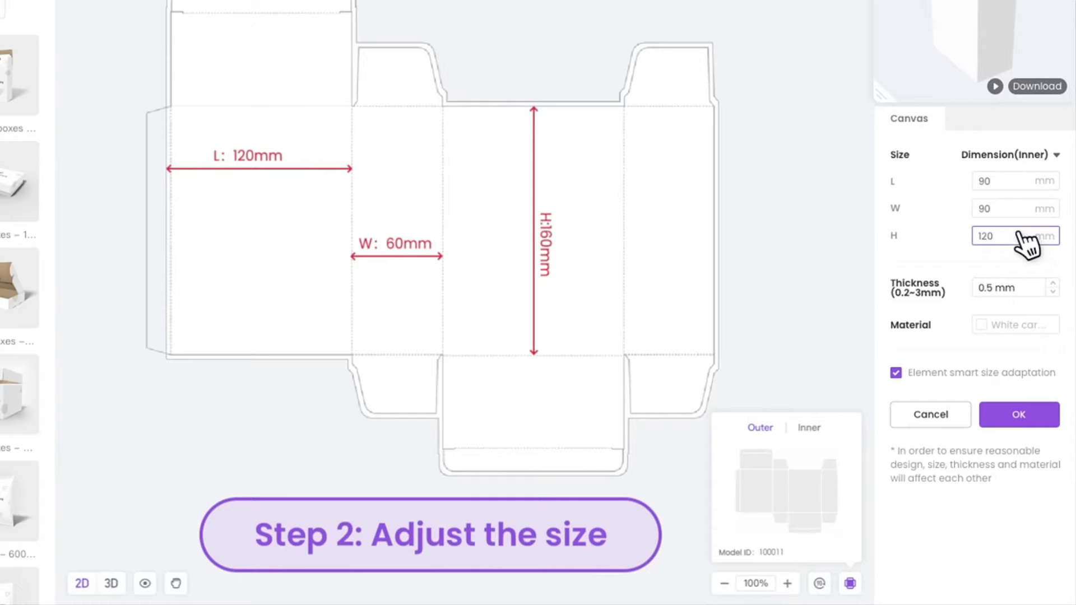
pyautogui.click(1025, 426)
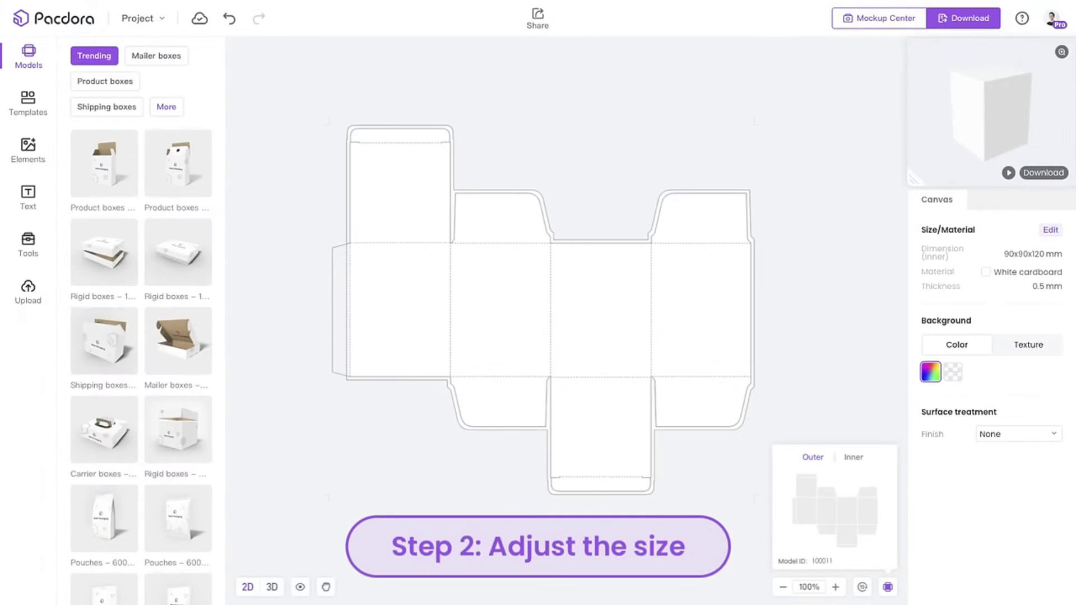
# Place the uploaded Pacdora artwork on the box panels and download the design.
pyautogui.click(28, 290)
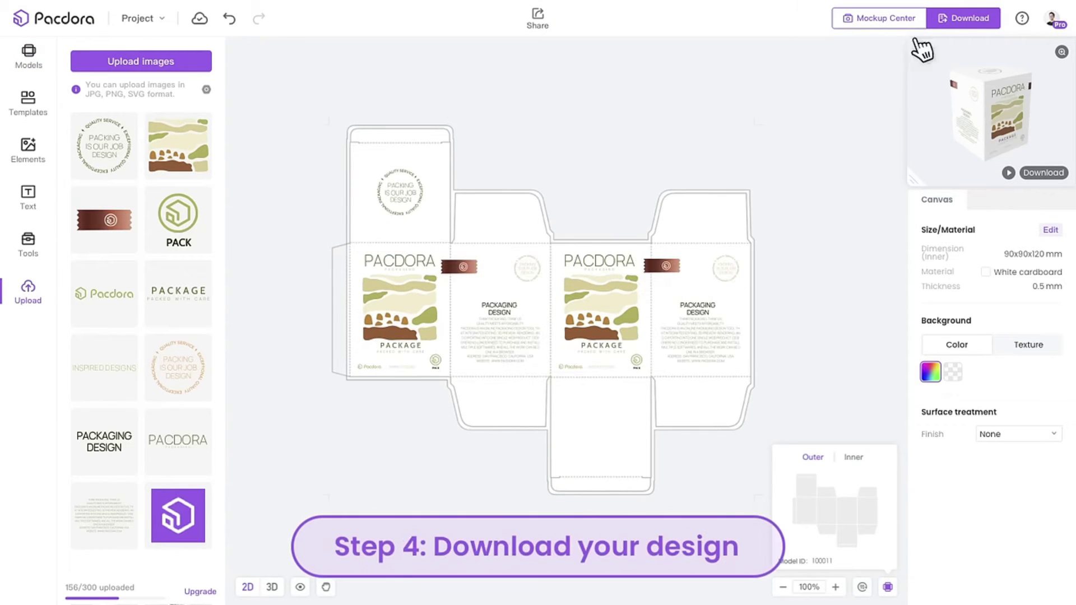
pyautogui.click(971, 26)
pyautogui.click(314, 96)
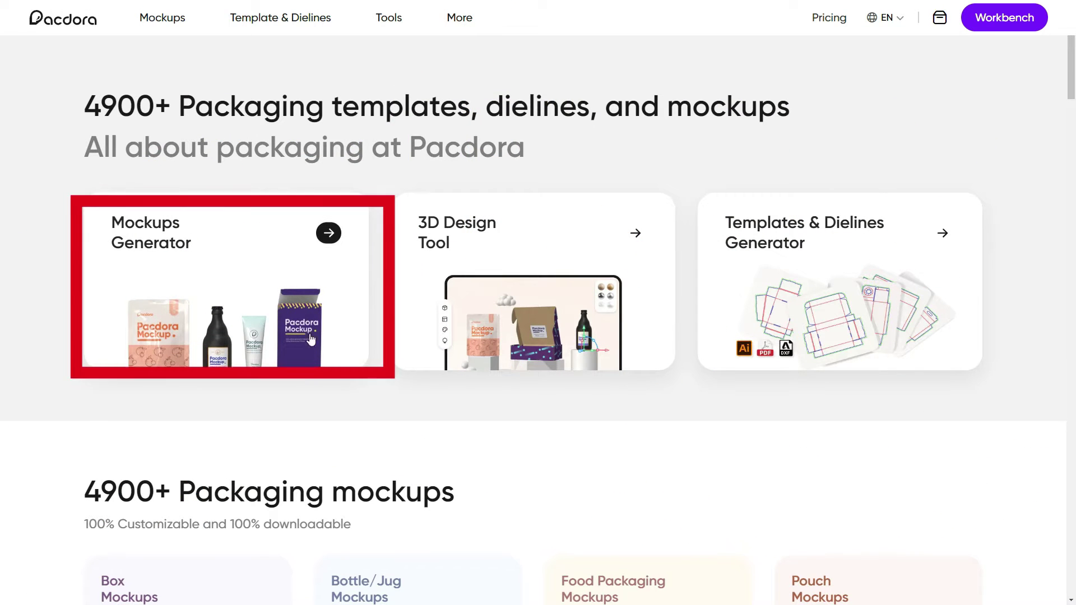
# Open the kraft paper gift tote bag mockup 610040 from the Mockups Generator.
pyautogui.click(247, 255)
pyautogui.scroll(-8, 247, 258)
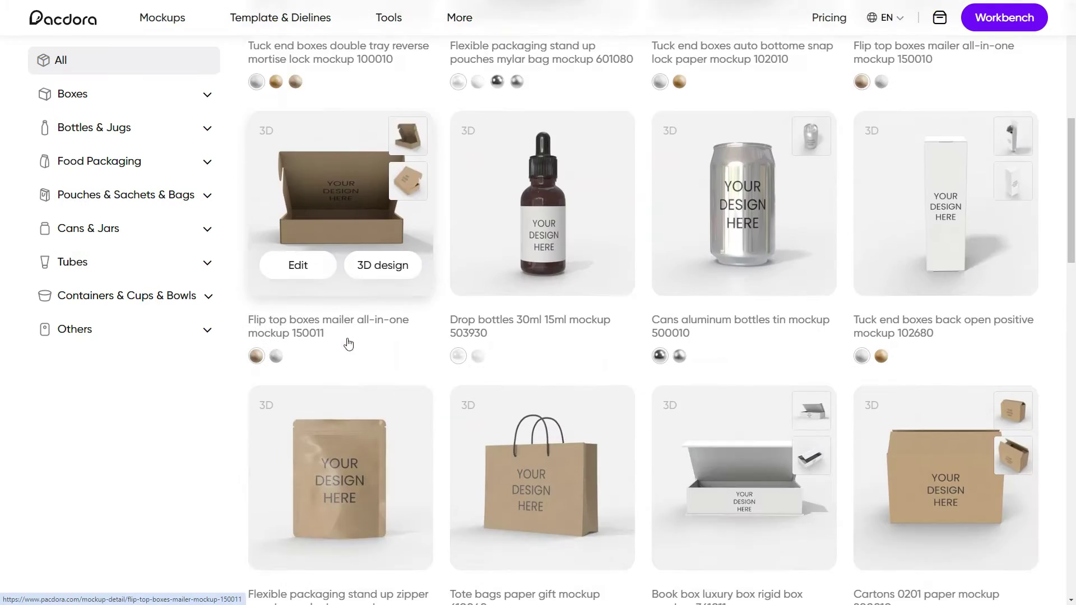
pyautogui.click(561, 317)
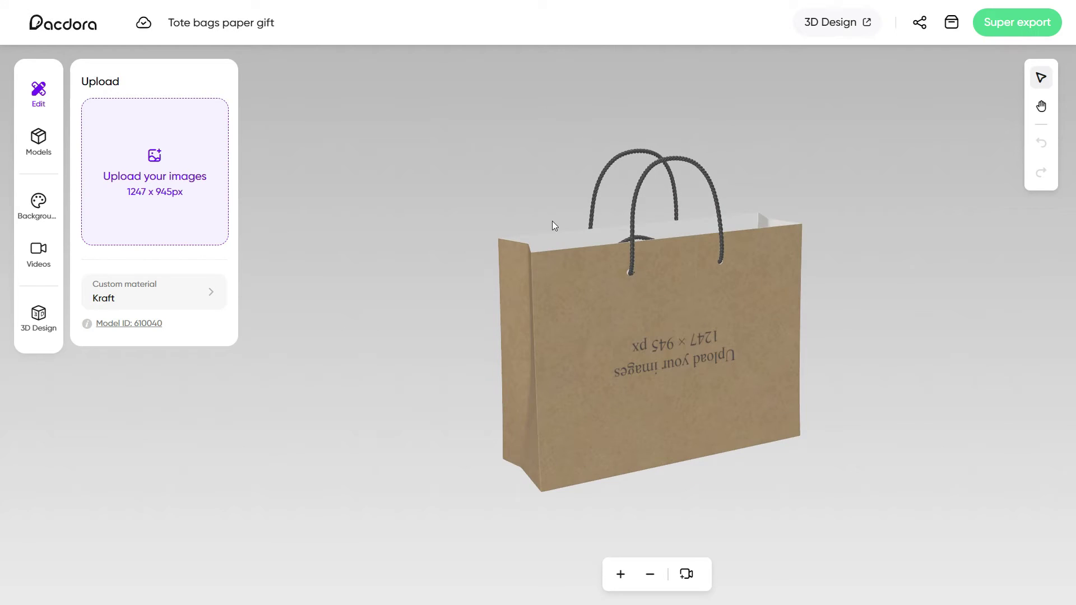
# Upload an image onto the tote bag and choose a background for the mockup.
pyautogui.doubleClick(156, 176)
pyautogui.click(165, 183)
pyautogui.click(42, 202)
pyautogui.click(113, 223)
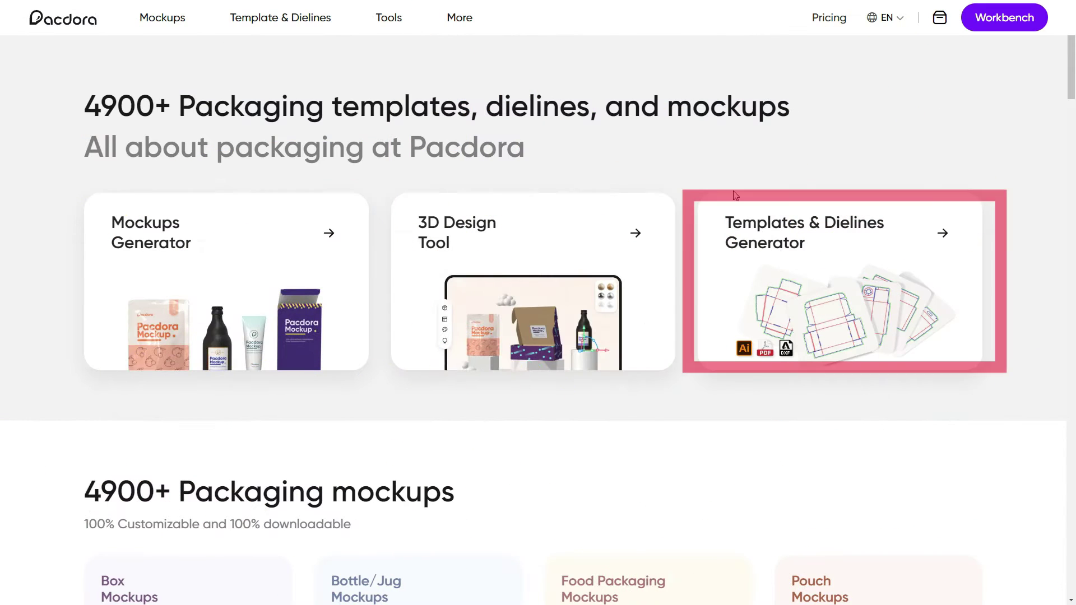
# Open a flip top mailer box dieline from the Templates & Dielines Generator and enlarge its 3D preview to check how it folds.
pyautogui.click(842, 289)
pyautogui.scroll(-10, 669, 222)
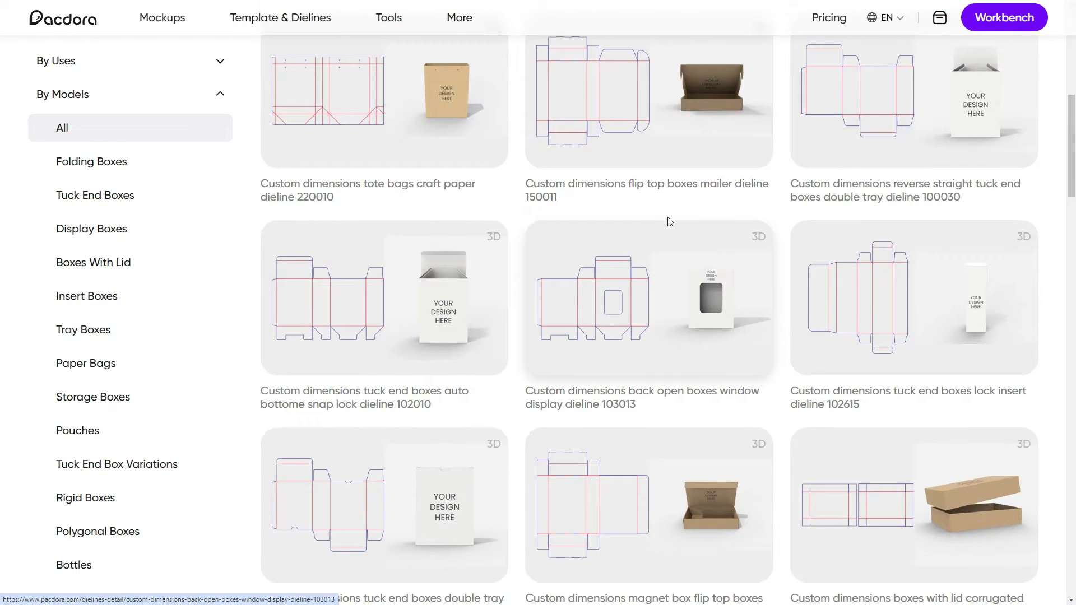
pyautogui.click(680, 112)
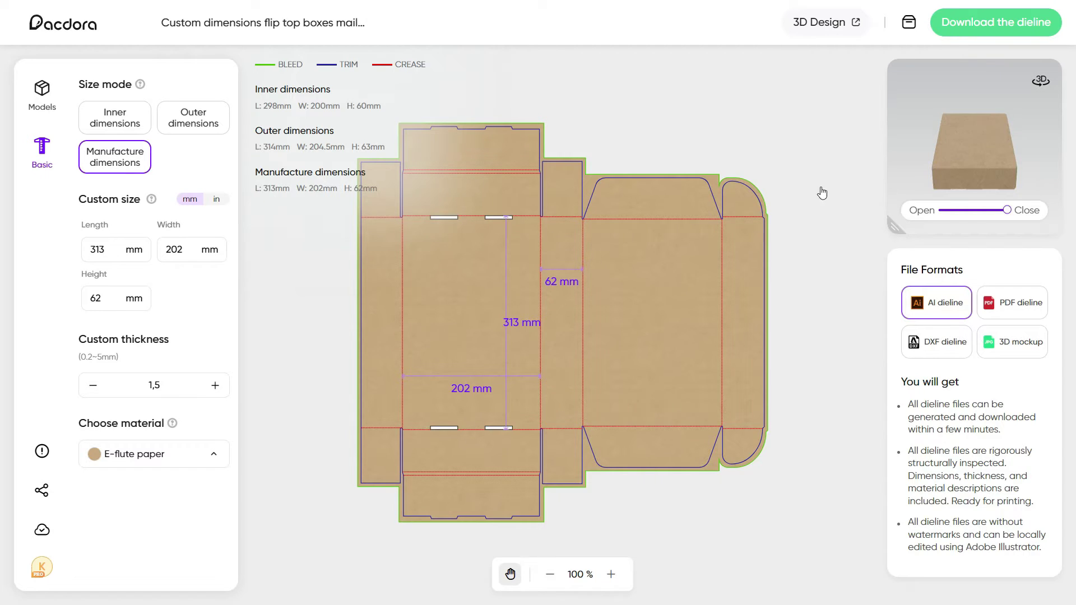
pyautogui.moveTo(896, 226); pyautogui.dragTo(722, 399)
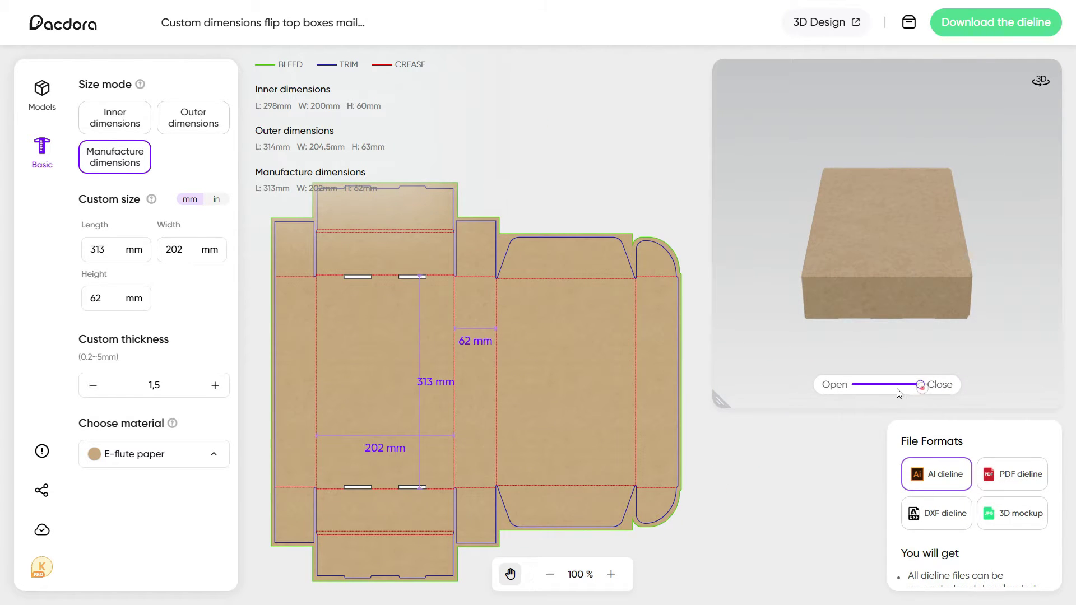
pyautogui.moveTo(923, 391)
pyautogui.mouseDown()
pyautogui.moveTo(840, 385)
pyautogui.moveTo(921, 385)
pyautogui.mouseUp()
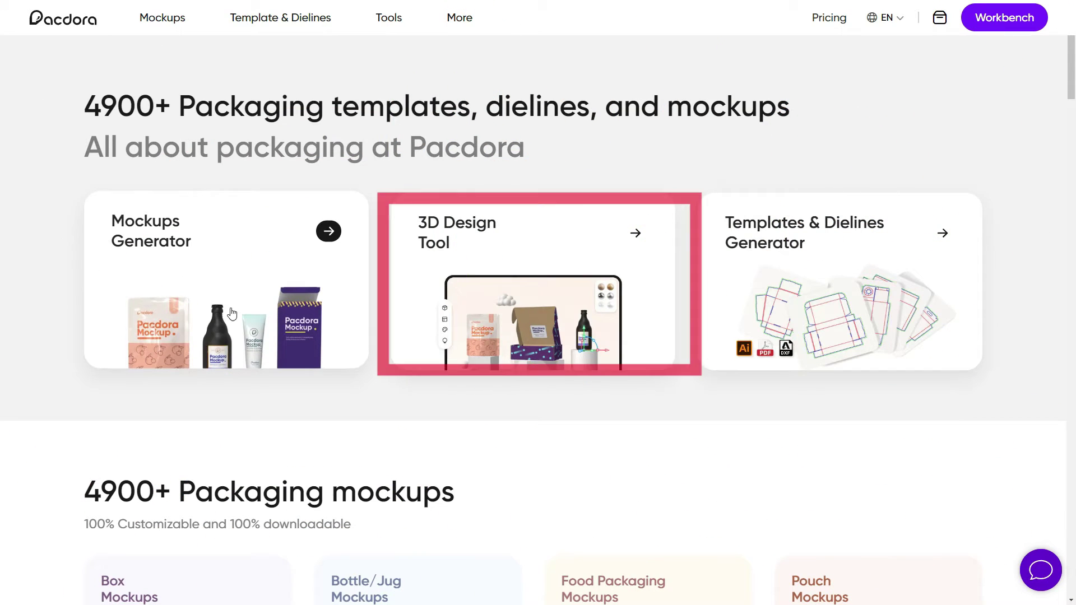
# Open the 3D Design Tool and add the clear glass bottle from the saved models.
pyautogui.click(561, 267)
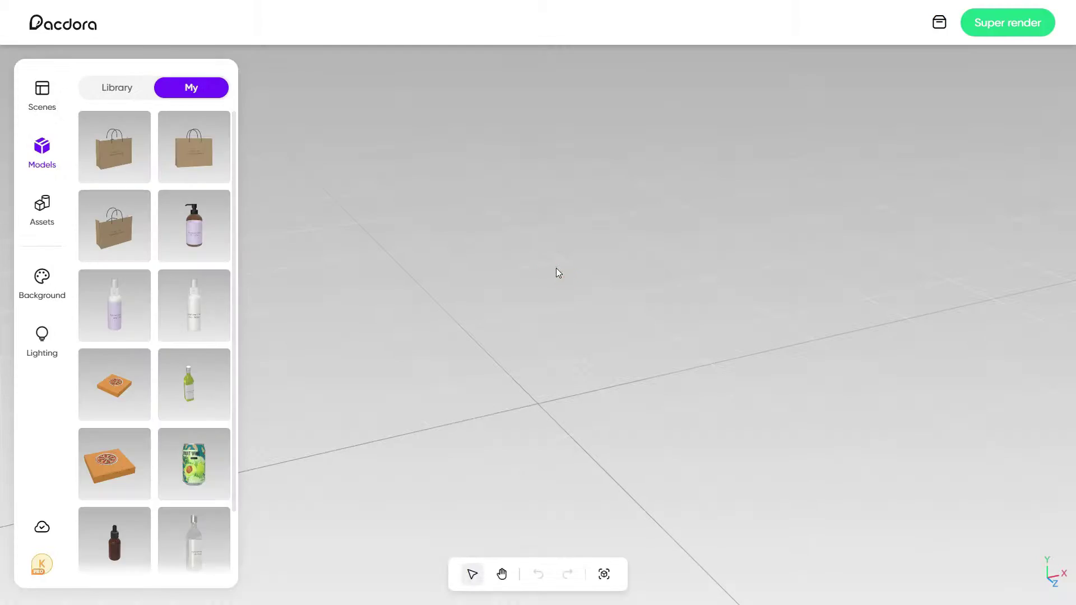
pyautogui.scroll(-2, 157, 348)
pyautogui.click(211, 446)
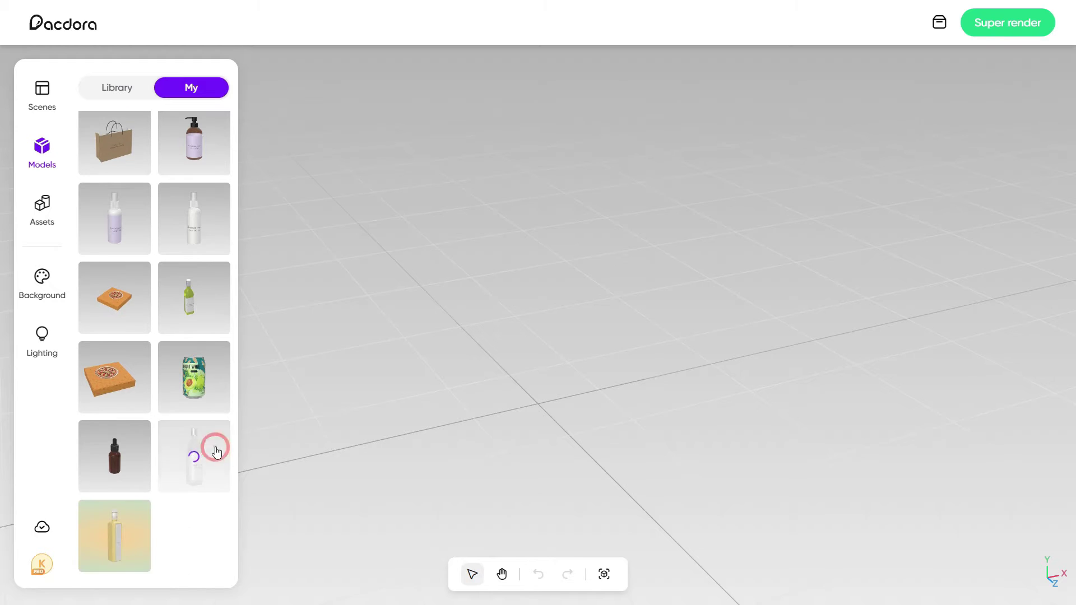
# Colour the bottle's AreaA yellow and its lid dark.
pyautogui.click(1030, 307)
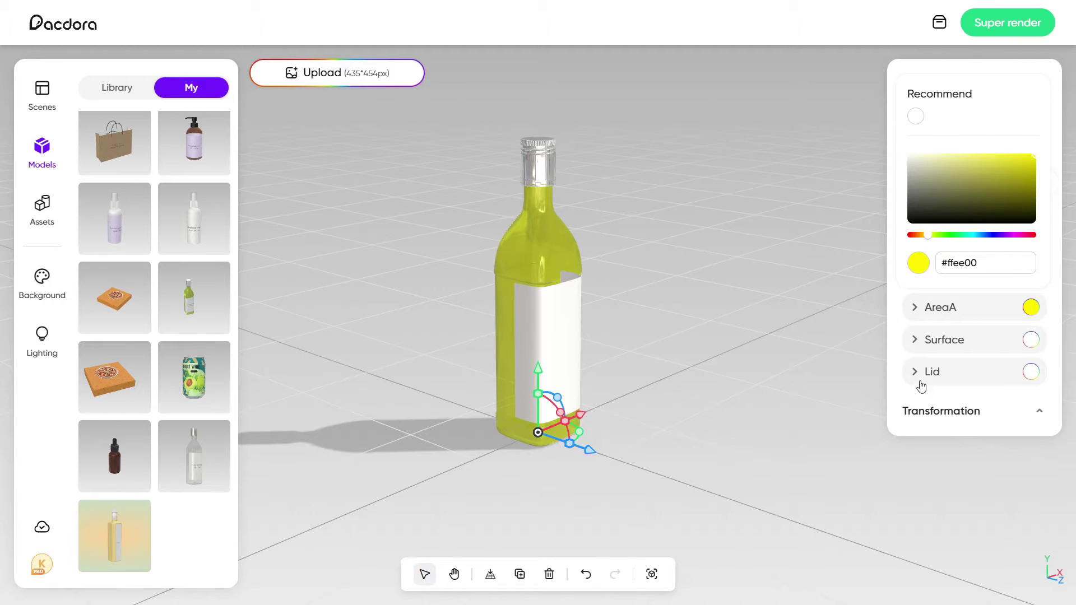
pyautogui.click(1031, 371)
pyautogui.moveTo(923, 246); pyautogui.dragTo(920, 274)
pyautogui.moveTo(670, 385); pyautogui.dragTo(631, 373)
# Apply the Leaf scene that arranges three products on white podiums among palm leaves.
pyautogui.click(42, 95)
pyautogui.scroll(-4, 194, 323)
pyautogui.scroll(-12, 195, 331)
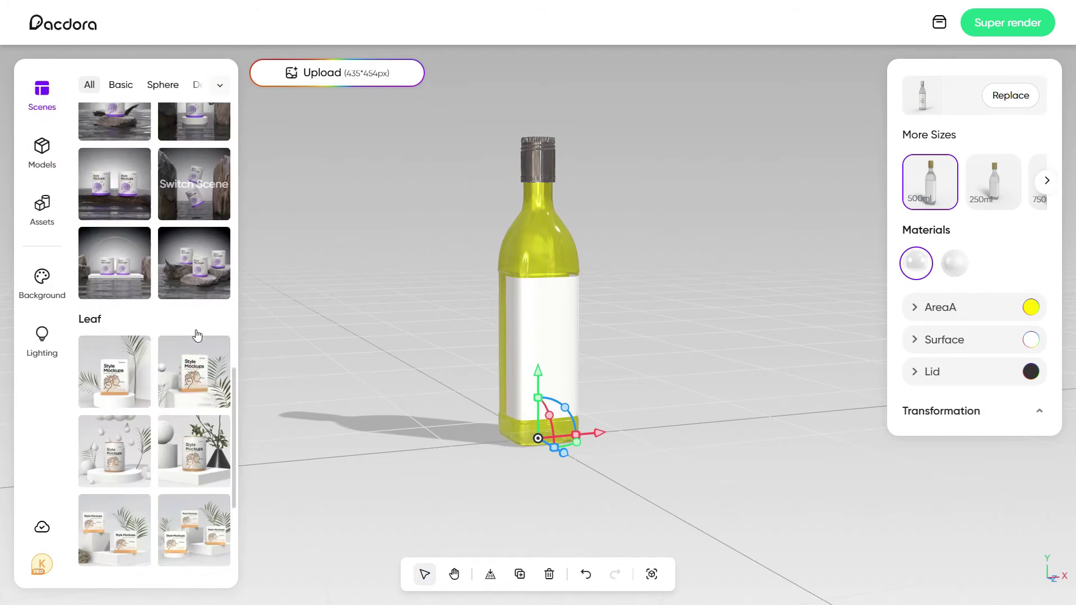
pyautogui.scroll(-2, 144, 288)
pyautogui.scroll(2, 146, 292)
pyautogui.click(184, 317)
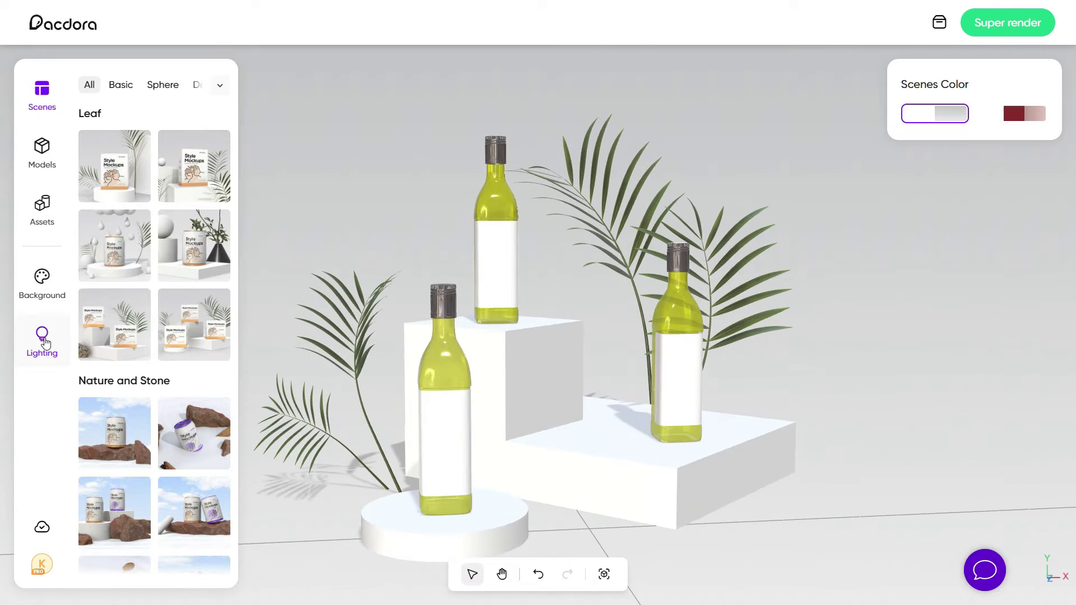
# Try the Silky moonlight preset, switch the scene lighting to Evening sun, and adjust the advanced lighting settings.
pyautogui.click(45, 343)
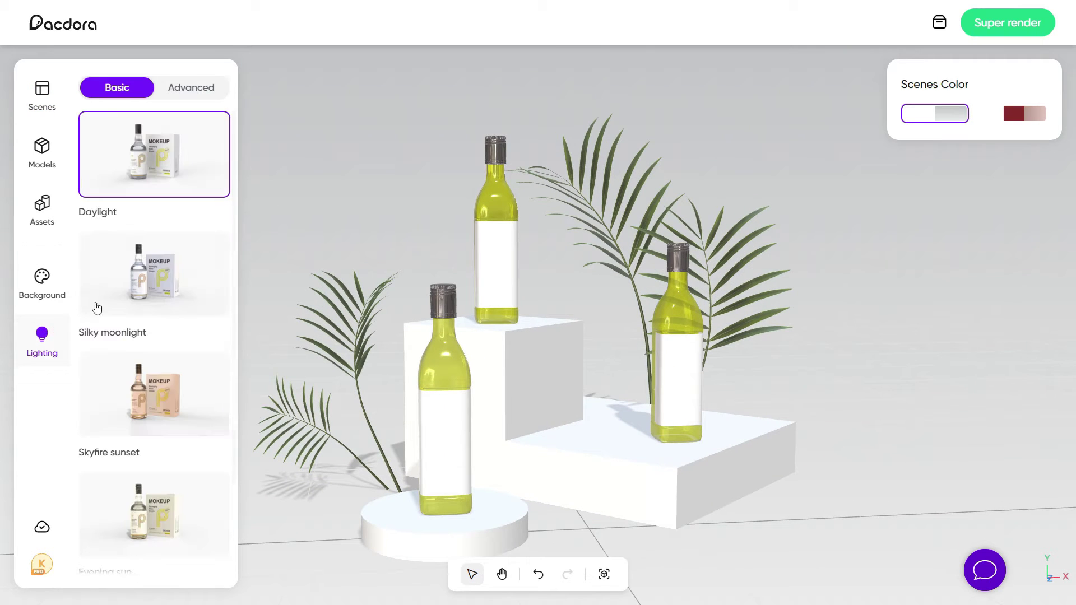
pyautogui.click(113, 280)
pyautogui.click(160, 482)
pyautogui.moveTo(539, 339)
pyautogui.mouseDown()
pyautogui.moveTo(522, 413)
pyautogui.moveTo(537, 423)
pyautogui.mouseUp()
pyautogui.click(191, 88)
pyautogui.moveTo(159, 255)
pyautogui.mouseDown()
pyautogui.moveTo(112, 225)
pyautogui.moveTo(186, 247)
pyautogui.moveTo(135, 245)
pyautogui.moveTo(159, 254)
pyautogui.mouseUp()
pyautogui.moveTo(137, 321)
pyautogui.mouseDown()
pyautogui.moveTo(168, 301)
pyautogui.moveTo(129, 329)
pyautogui.mouseUp()
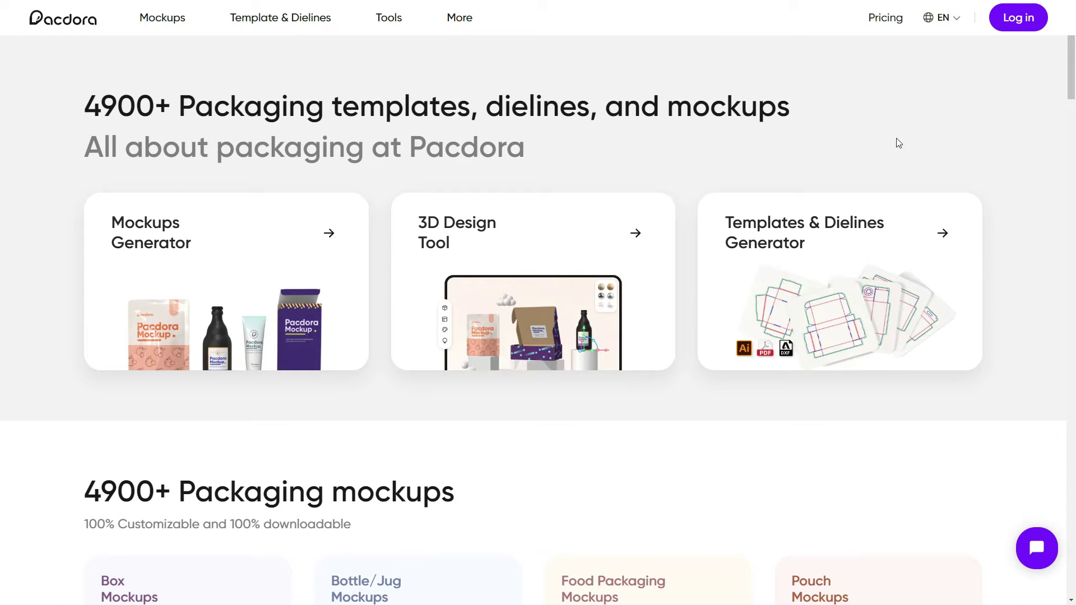
# Open the sign-in form and switch to signing up for a new account.
pyautogui.click(1021, 23)
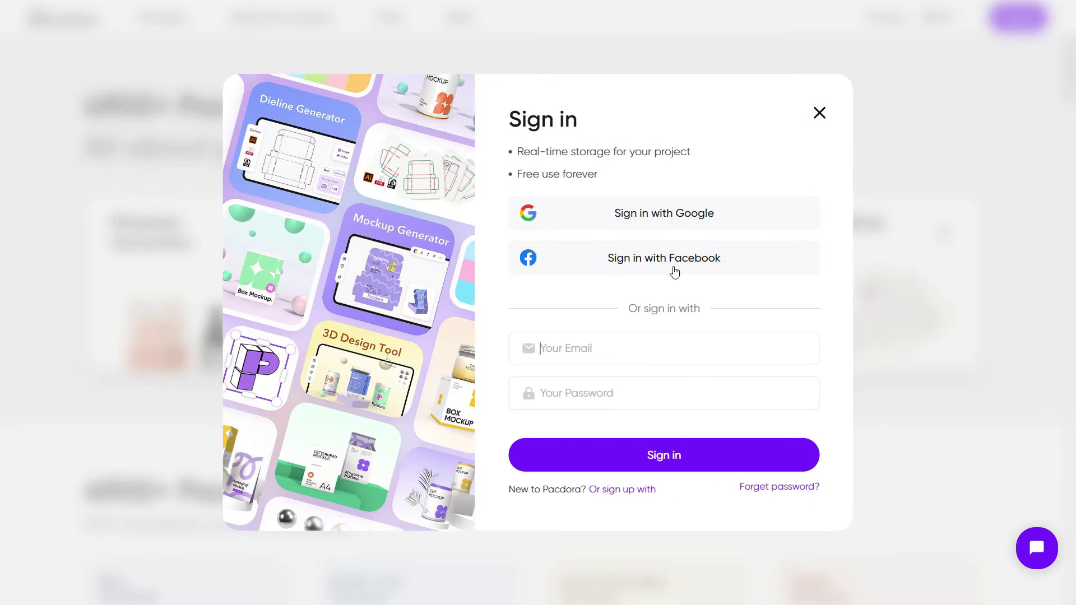
pyautogui.click(637, 491)
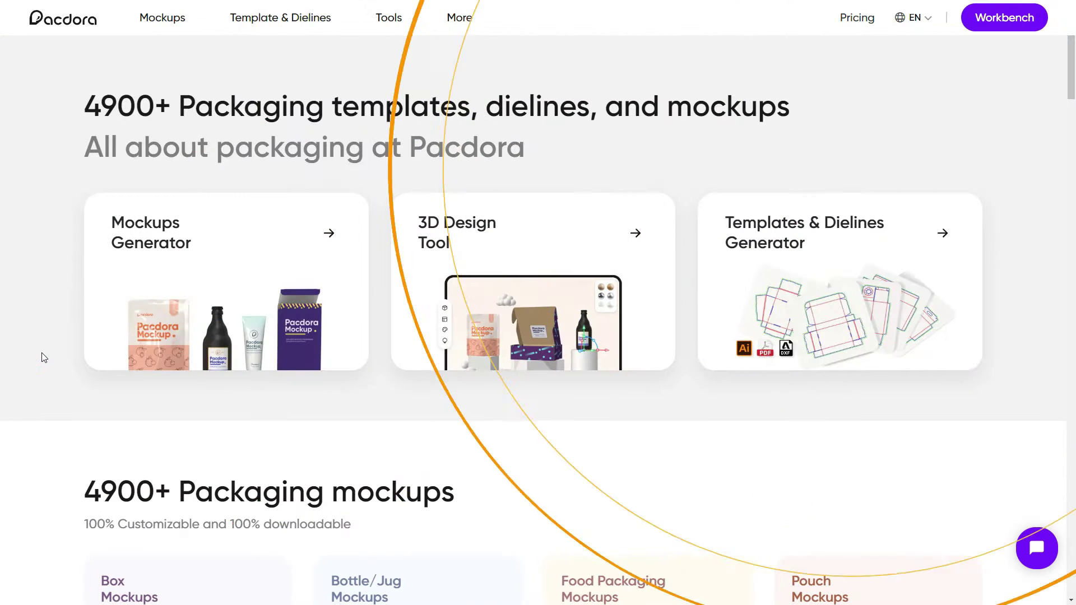
# Open the packaging mockups catalogue and browse the full list.
pyautogui.click(167, 24)
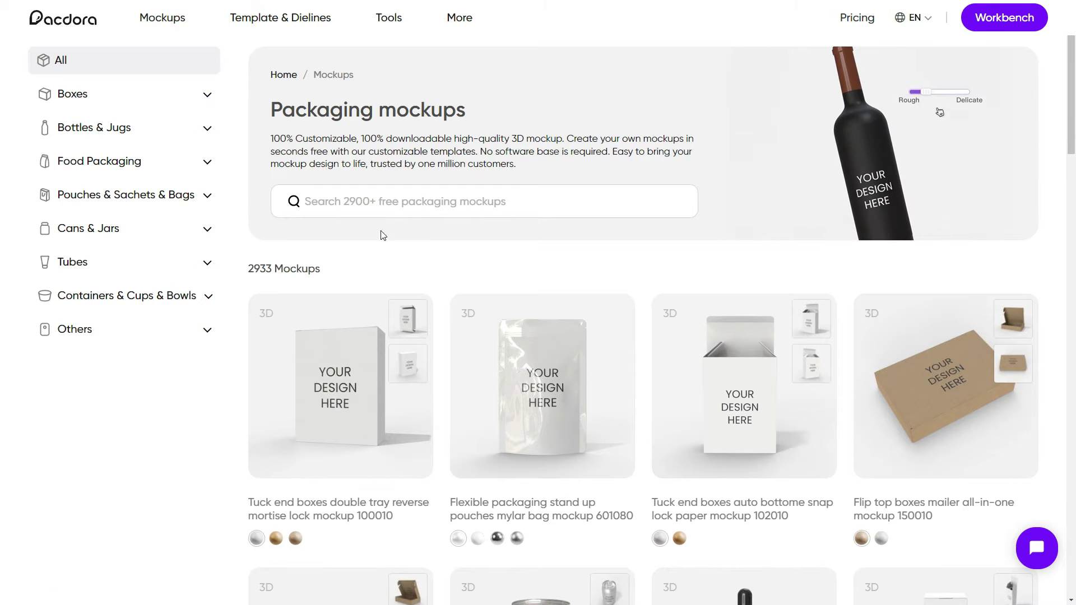
pyautogui.scroll(-12, 460, 335)
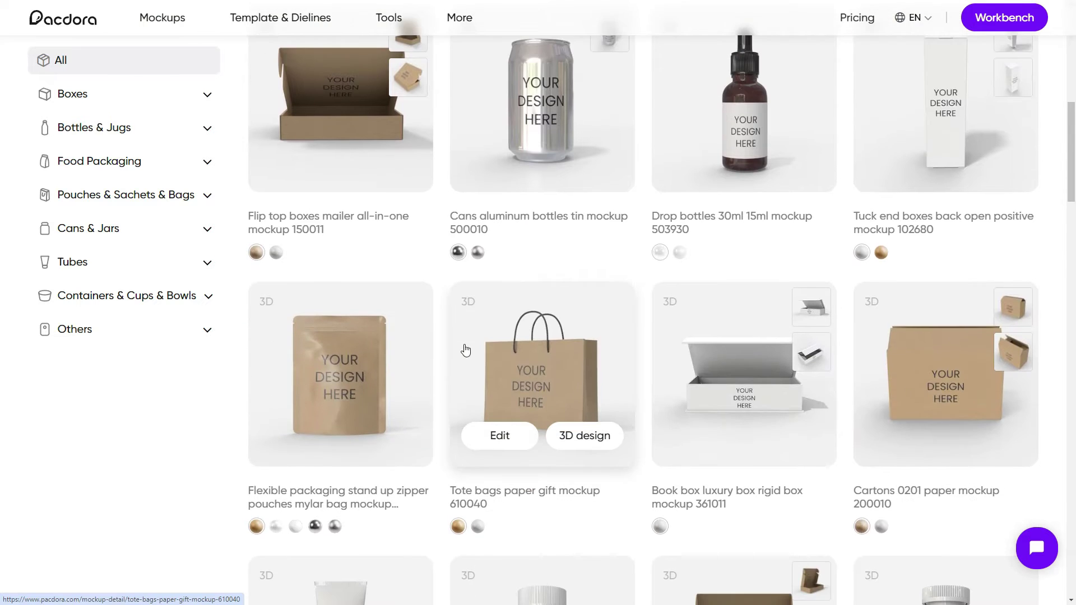
pyautogui.scroll(-5, 464, 350)
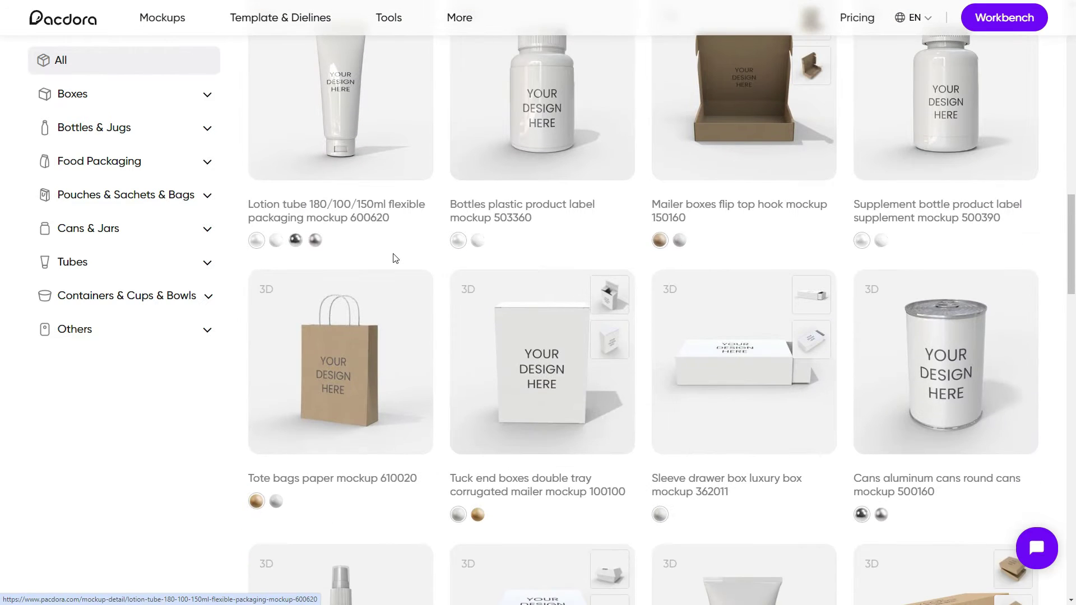
# Browse the Boxes and Bottles & Jugs categories, and show the Food Packaging mockups.
pyautogui.click(148, 95)
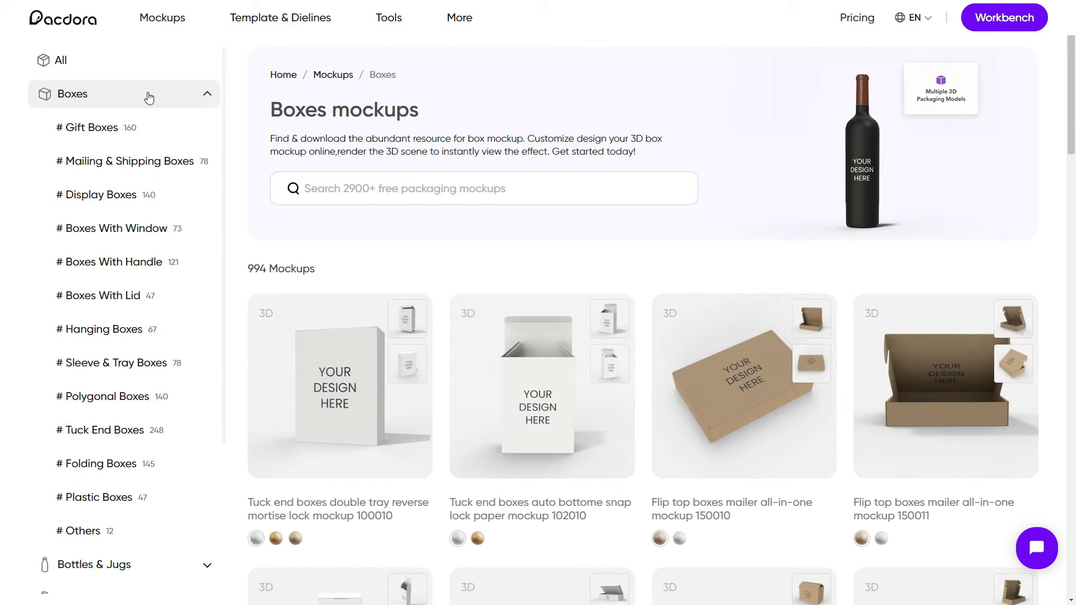
pyautogui.click(147, 95)
pyautogui.click(134, 132)
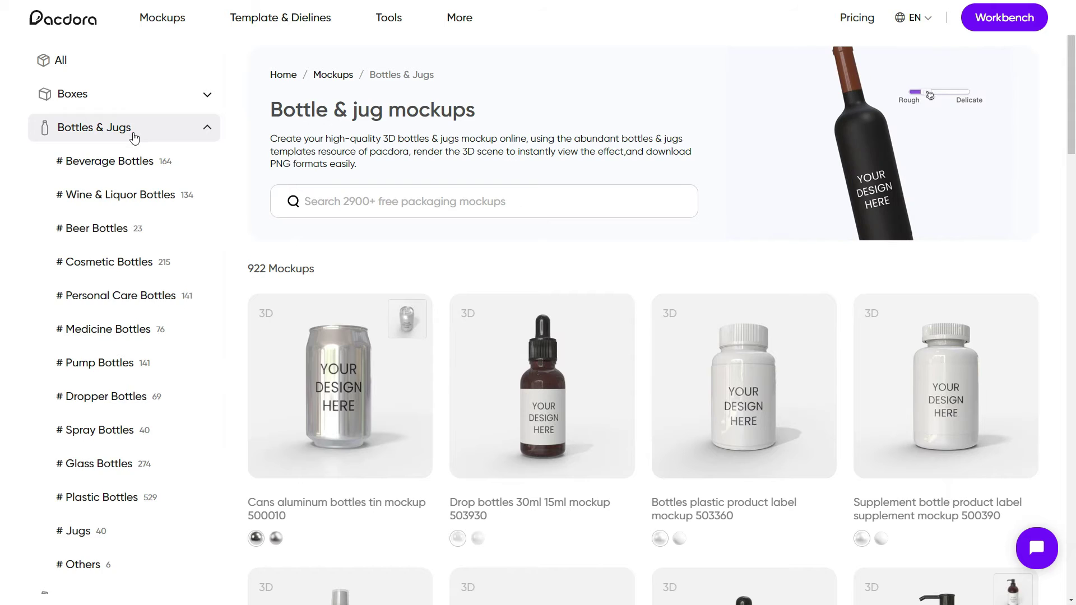
pyautogui.click(130, 132)
pyautogui.click(121, 164)
pyautogui.click(121, 167)
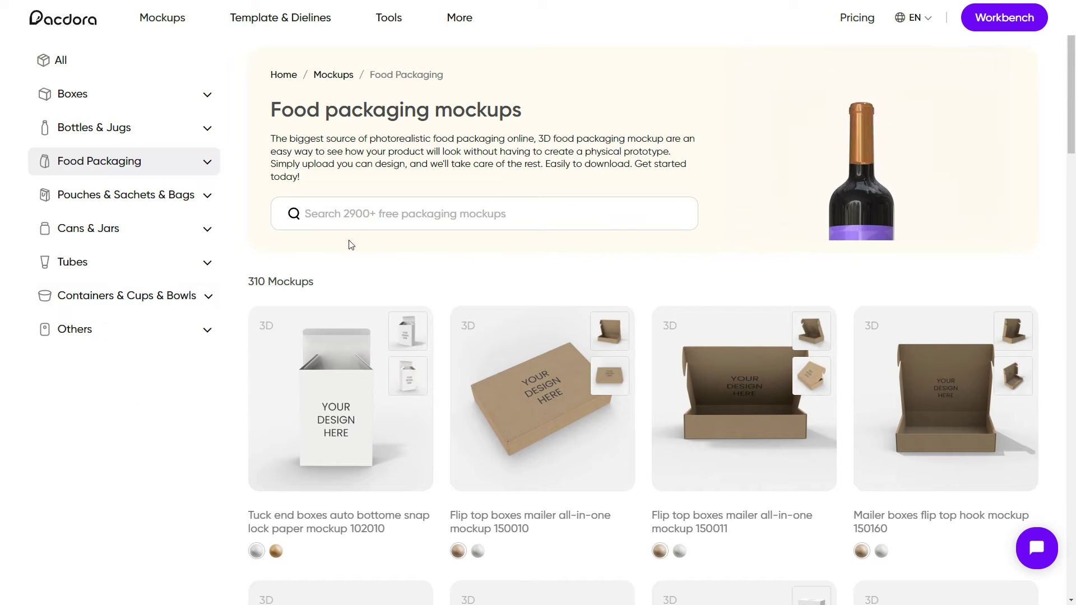
# Search the mockups for "coke can" and open the aluminum can mockup 500010.
pyautogui.click(357, 219)
pyautogui.write('coke')
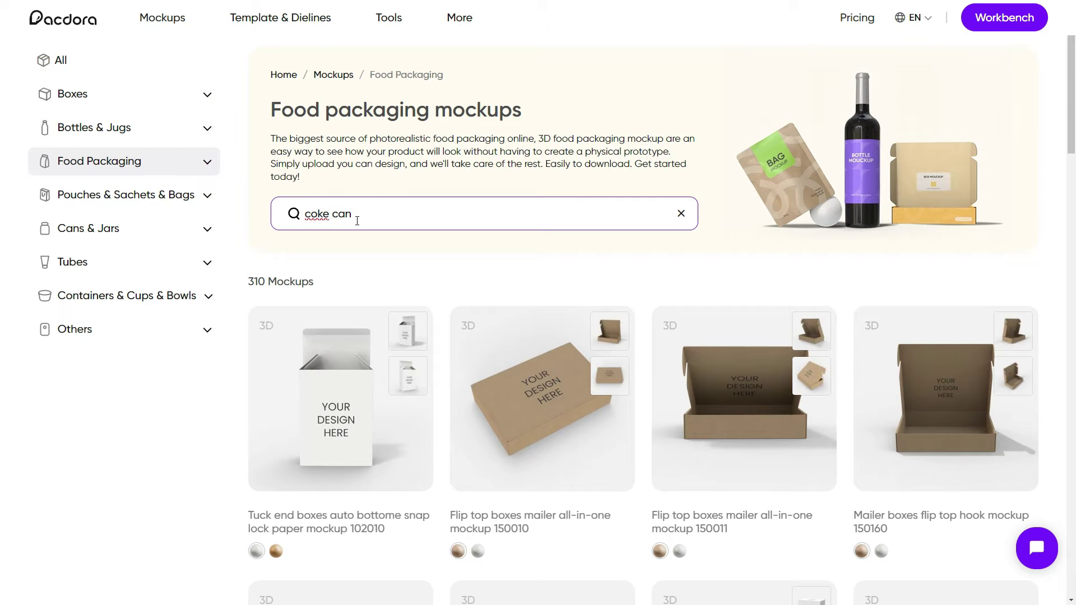
pyautogui.write(' can')
pyautogui.press('Return')
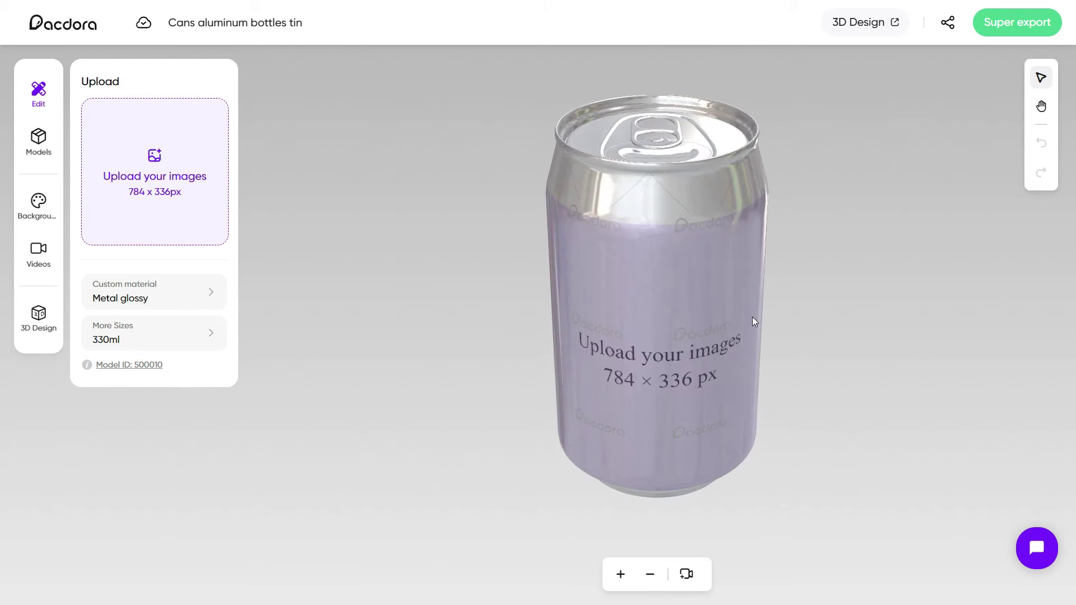
# Set the custom material colour of the can's AreaA to red #c42929.
pyautogui.click(179, 299)
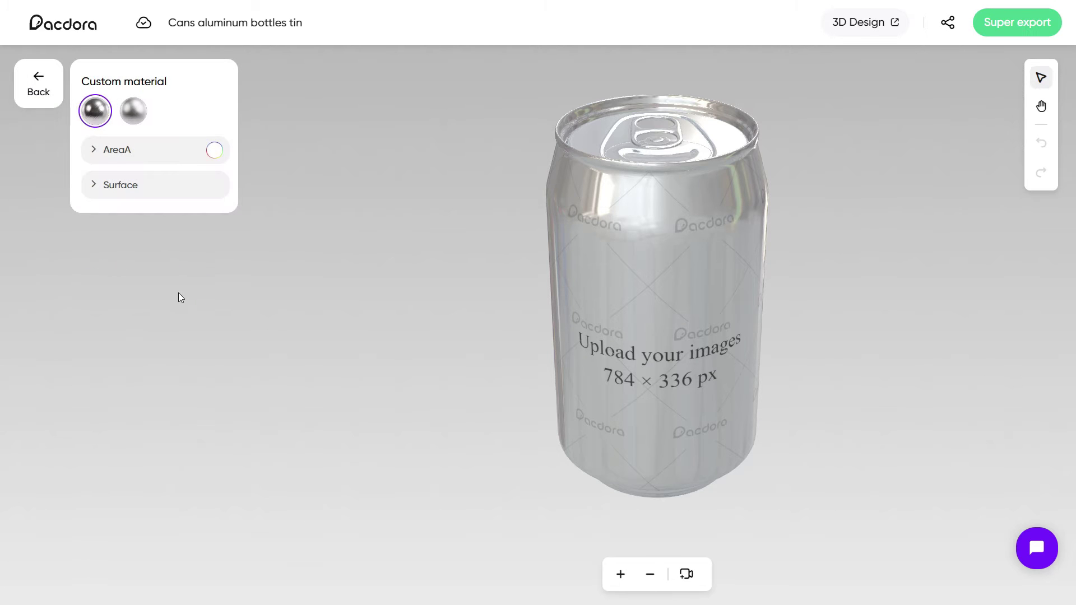
pyautogui.click(92, 158)
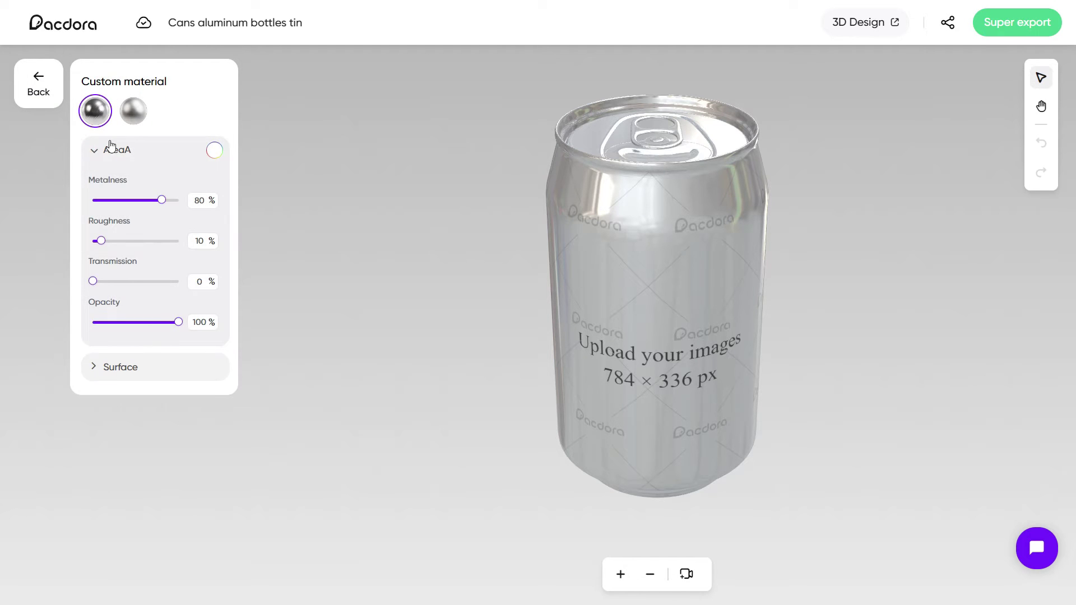
pyautogui.click(213, 150)
pyautogui.click(339, 254)
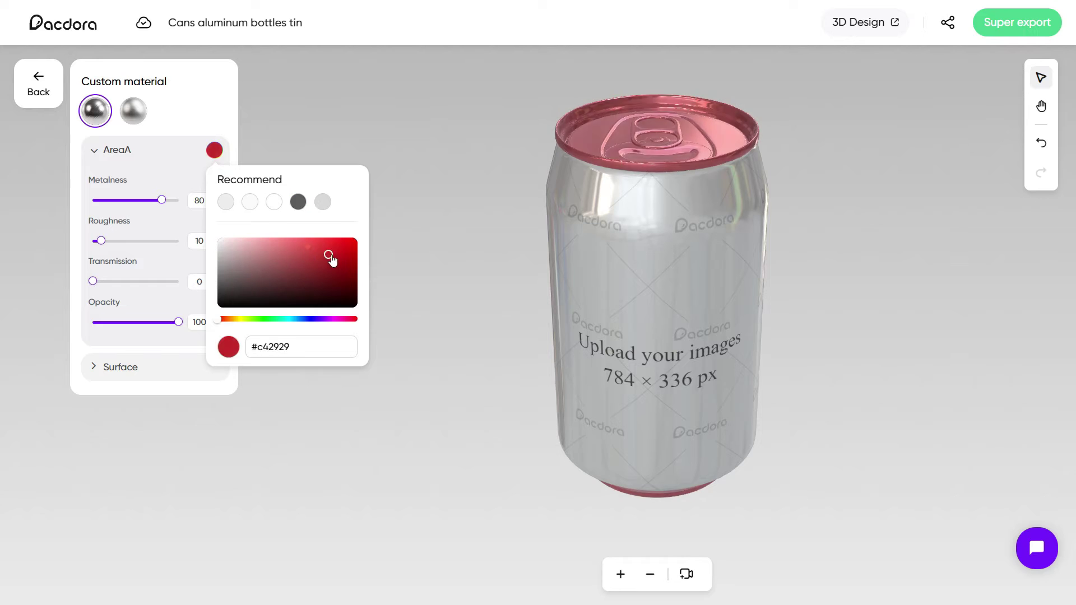
# Reset the custom material colour of the can's AreaA to white #ffffff.
pyautogui.moveTo(220, 324)
pyautogui.mouseDown()
pyautogui.moveTo(358, 327)
pyautogui.moveTo(219, 324)
pyautogui.mouseUp()
pyautogui.click(298, 202)
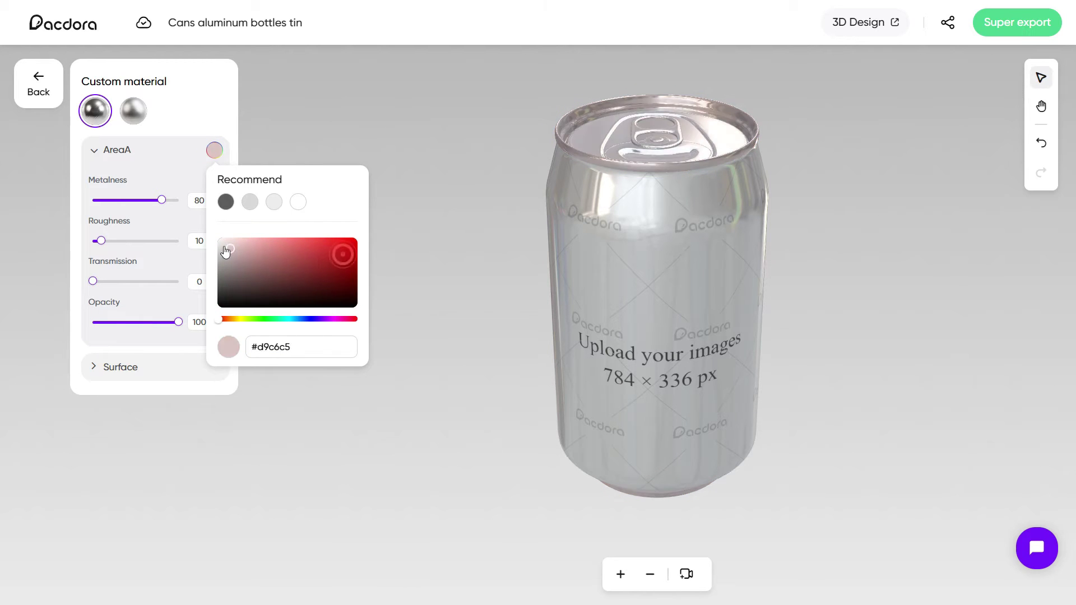
pyautogui.click(417, 238)
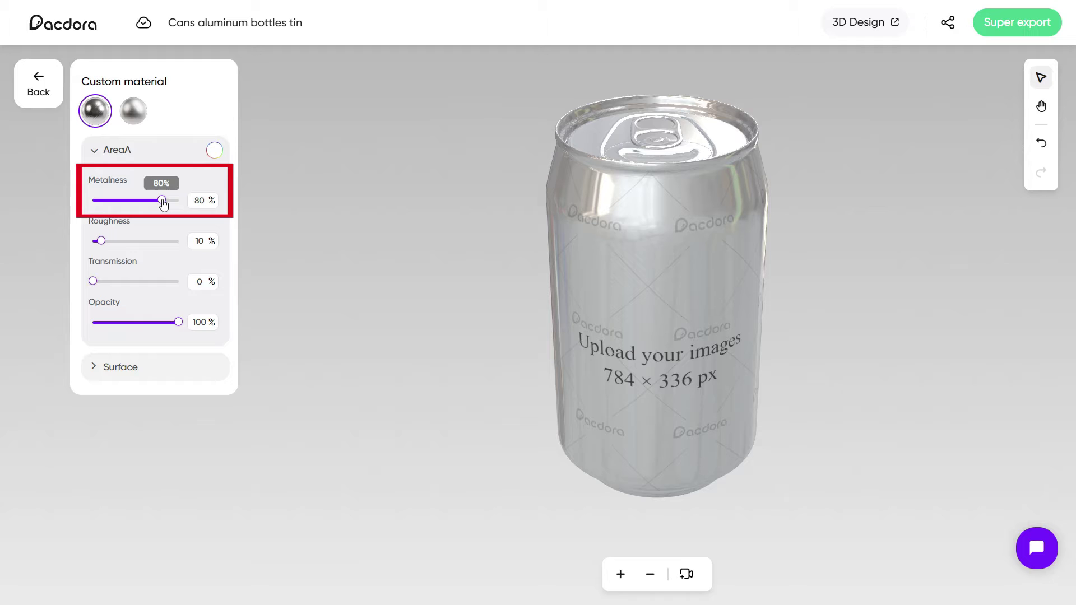
# Set AreaA's metalness to 86% and its roughness to 12%.
pyautogui.moveTo(163, 204)
pyautogui.mouseDown()
pyautogui.moveTo(108, 201)
pyautogui.moveTo(172, 218)
pyautogui.mouseUp()
pyautogui.moveTo(465, 251); pyautogui.dragTo(469, 274)
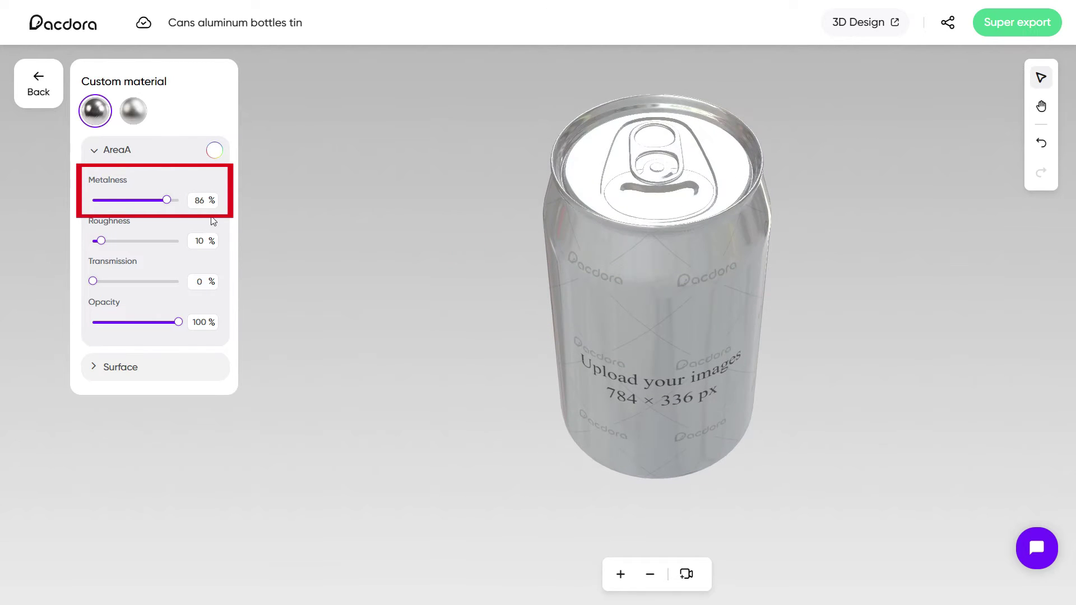
pyautogui.moveTo(172, 205); pyautogui.dragTo(139, 219)
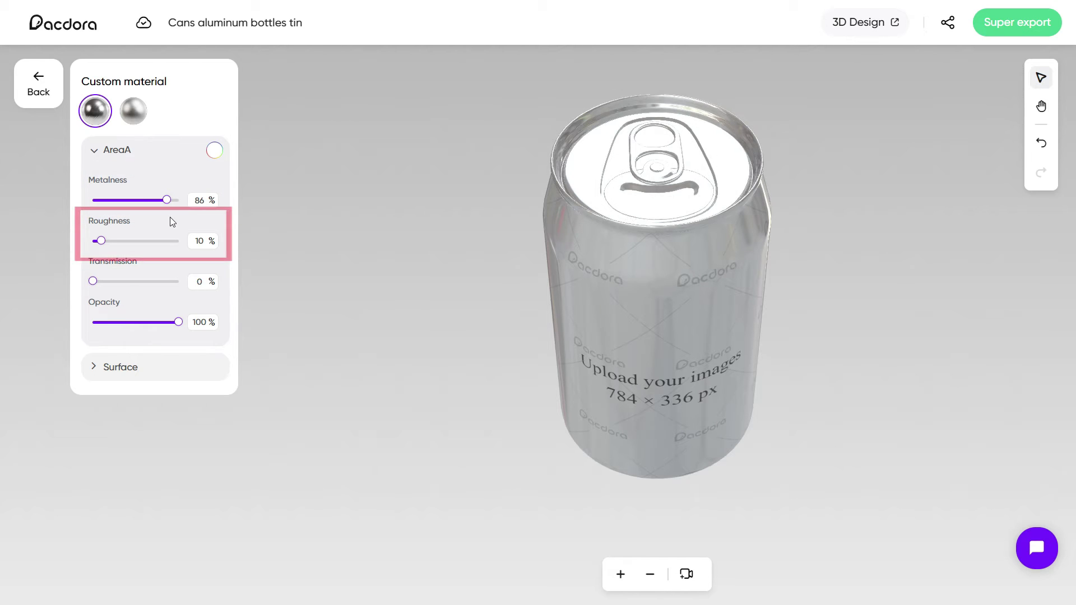
pyautogui.moveTo(105, 244)
pyautogui.mouseDown()
pyautogui.moveTo(183, 247)
pyautogui.moveTo(96, 258)
pyautogui.mouseUp()
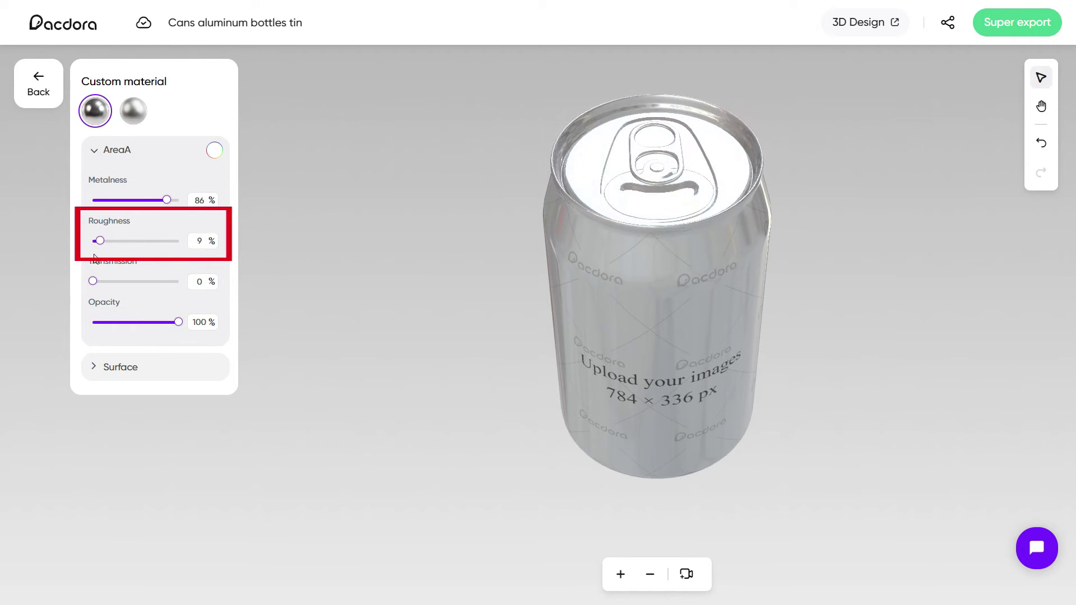
pyautogui.moveTo(423, 284); pyautogui.dragTo(423, 268)
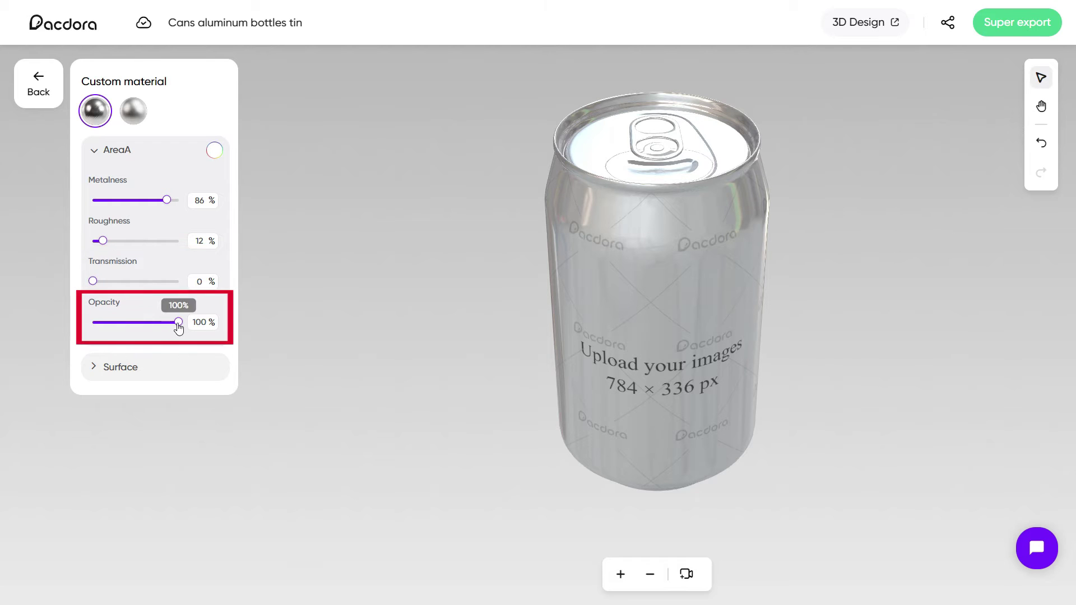
# Try AreaA's opacity at 29%, inspect the can from above, and restore the opacity to 100%.
pyautogui.moveTo(178, 323); pyautogui.dragTo(147, 322)
pyautogui.moveTo(456, 280); pyautogui.dragTo(456, 346)
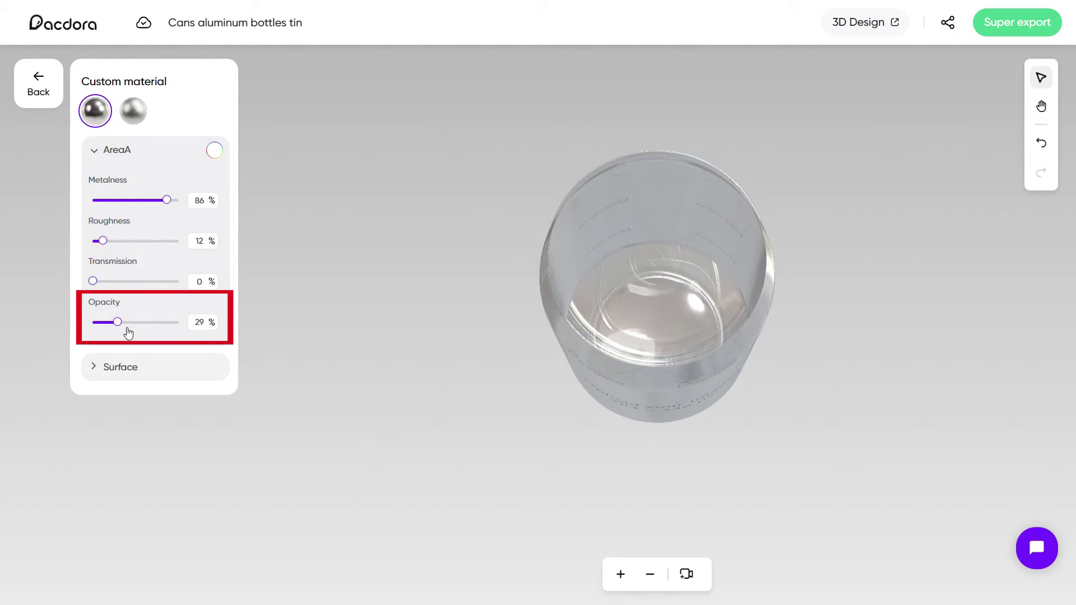
pyautogui.moveTo(119, 323); pyautogui.dragTo(201, 337)
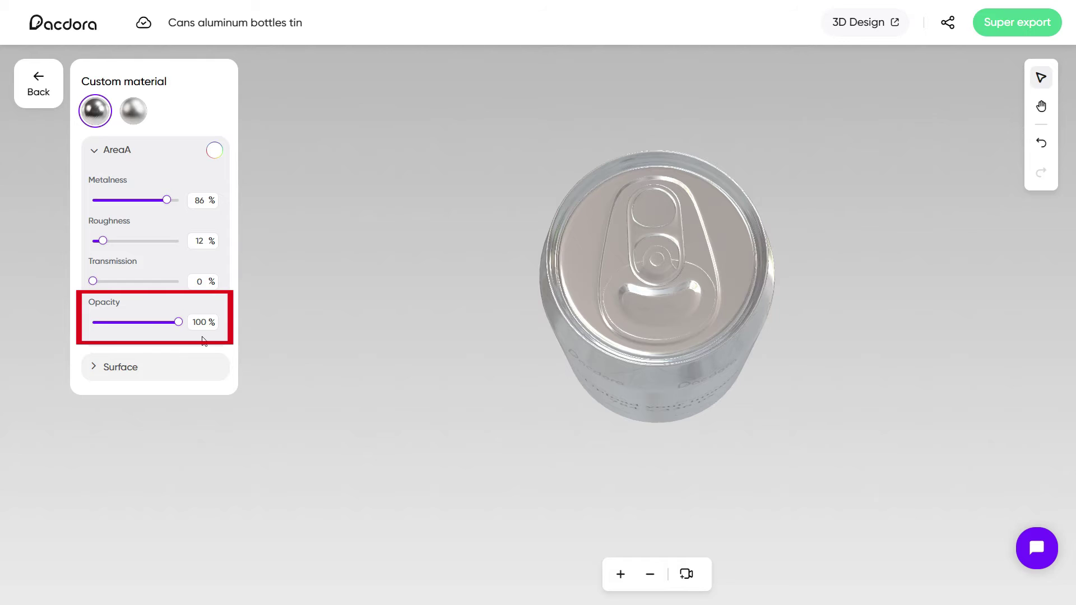
pyautogui.moveTo(512, 346); pyautogui.dragTo(486, 262)
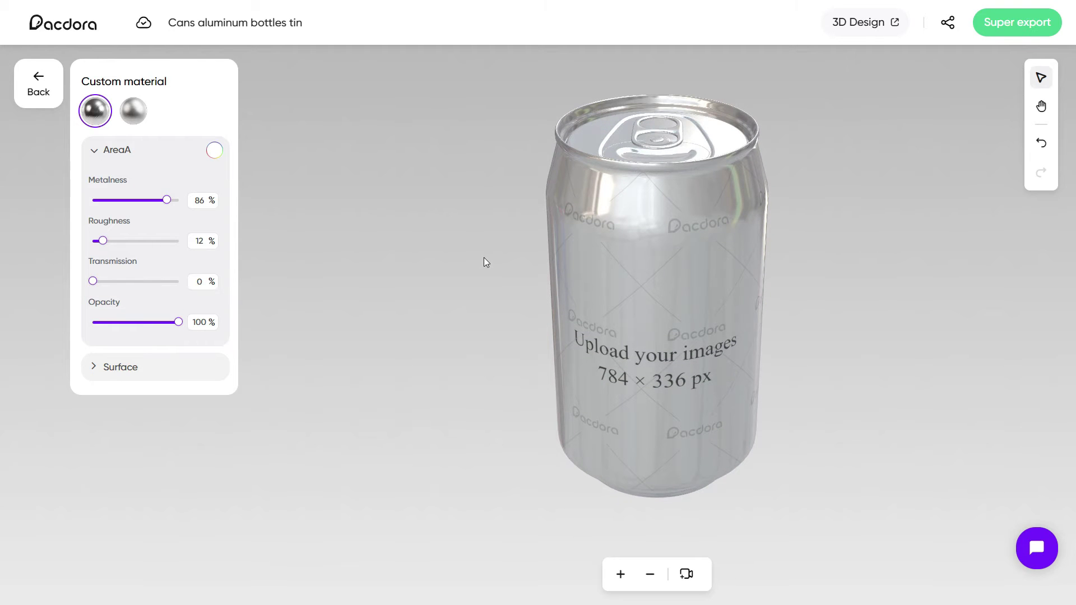
# Set the metalness of the can's Surface material to 0%.
pyautogui.click(91, 160)
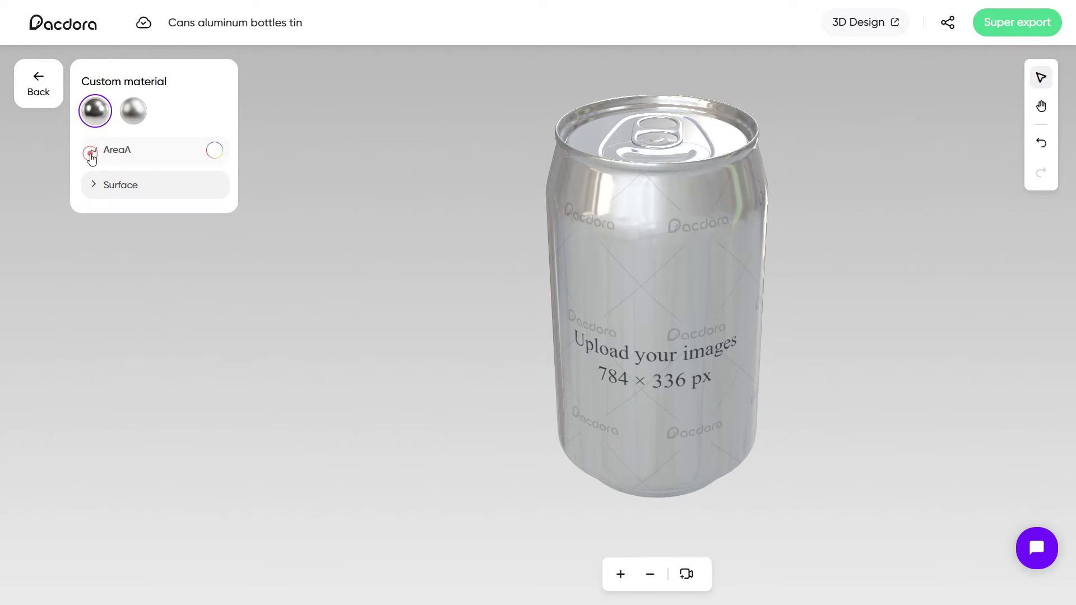
pyautogui.click(94, 186)
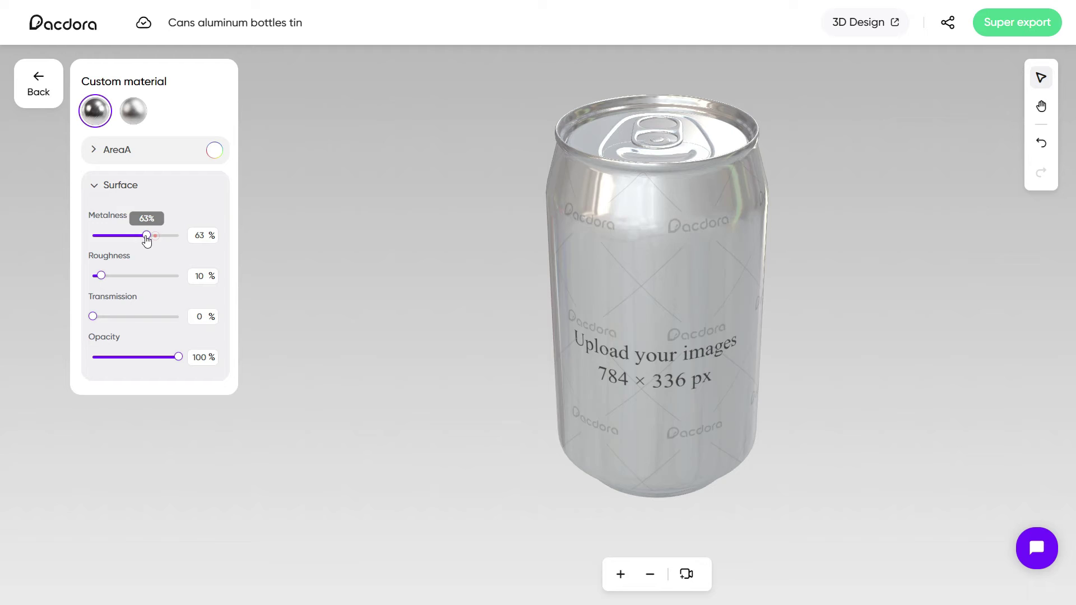
pyautogui.moveTo(146, 240); pyautogui.dragTo(78, 240)
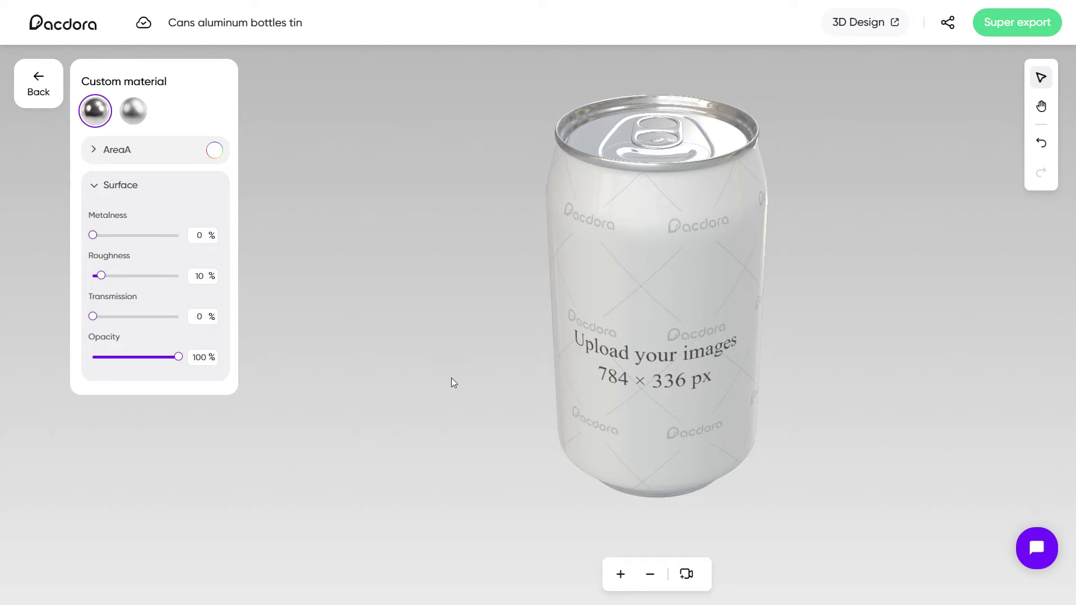
pyautogui.moveTo(480, 373); pyautogui.dragTo(532, 293)
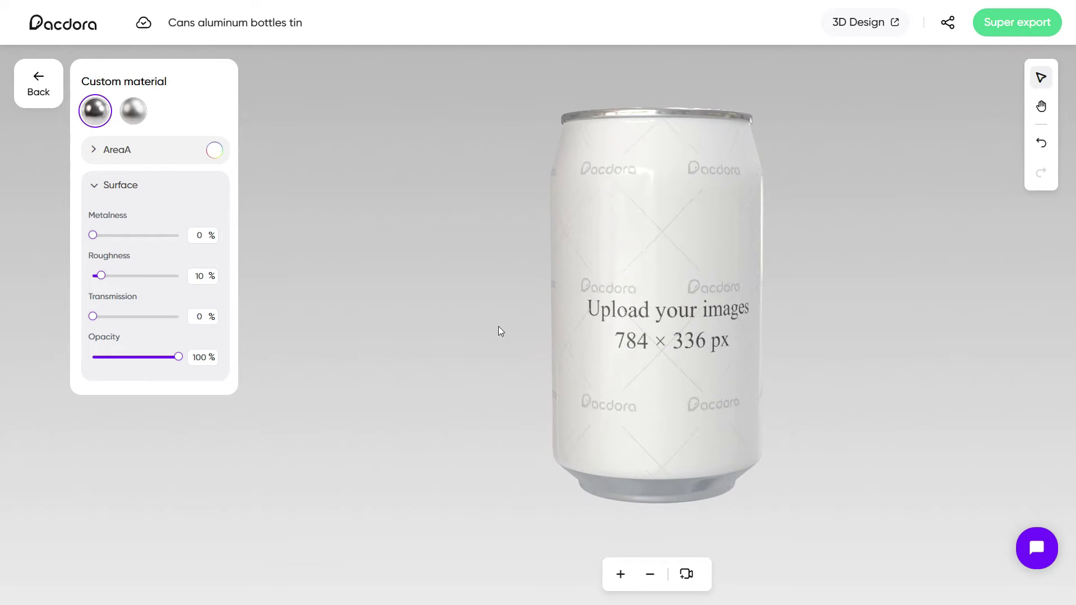
pyautogui.moveTo(500, 331); pyautogui.dragTo(451, 378)
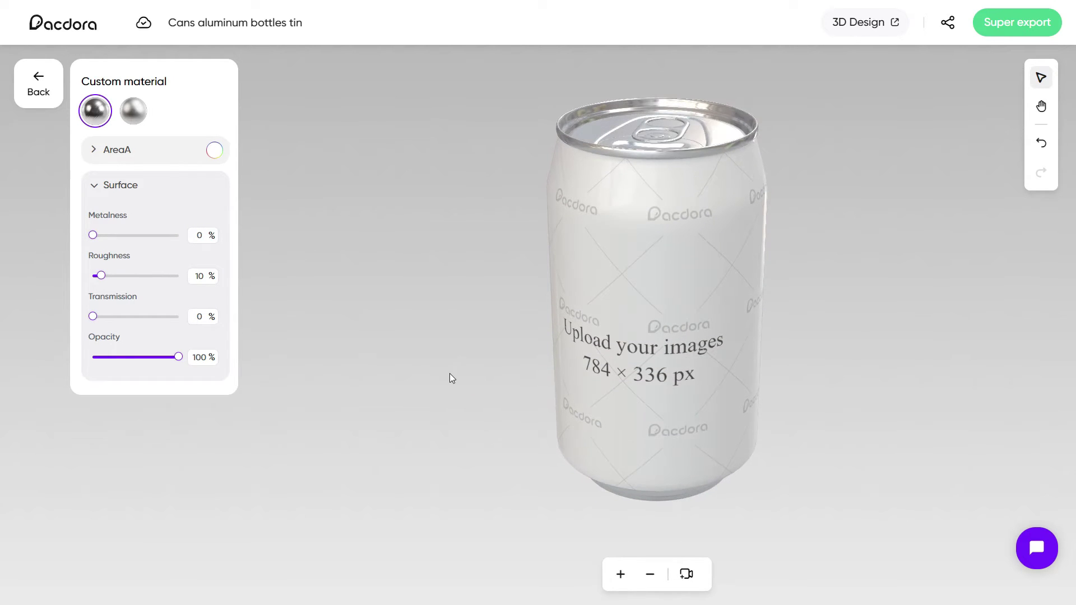
# Open the can's artwork for editing and upload the strawberry label image c368b3208c4d94ecd9ab38e938c3e8de.jpg from the Desktop.
pyautogui.click(645, 346)
pyautogui.click(698, 360)
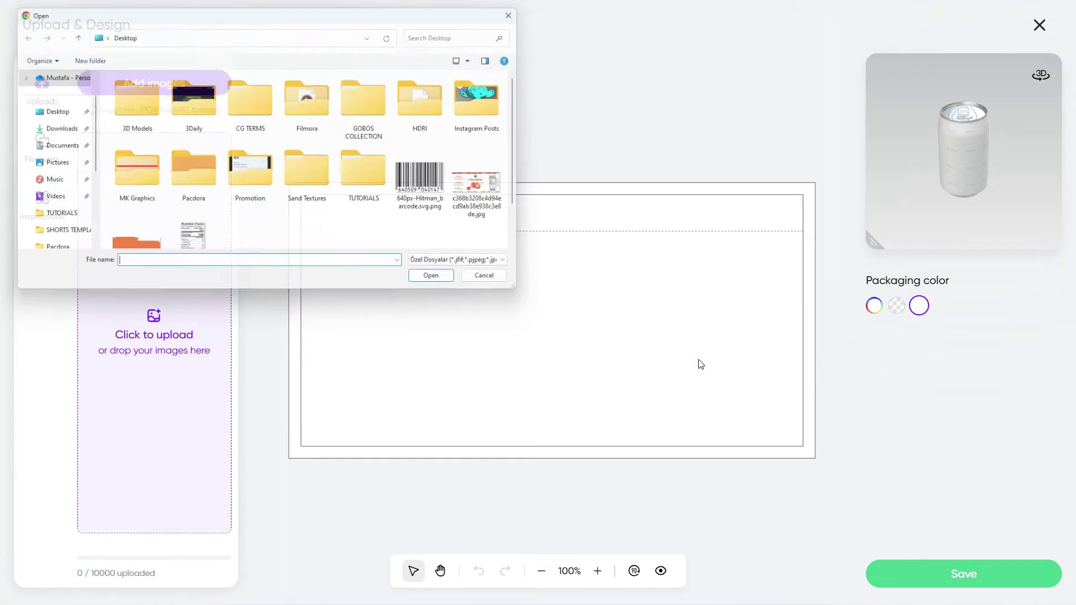
pyautogui.click(469, 193)
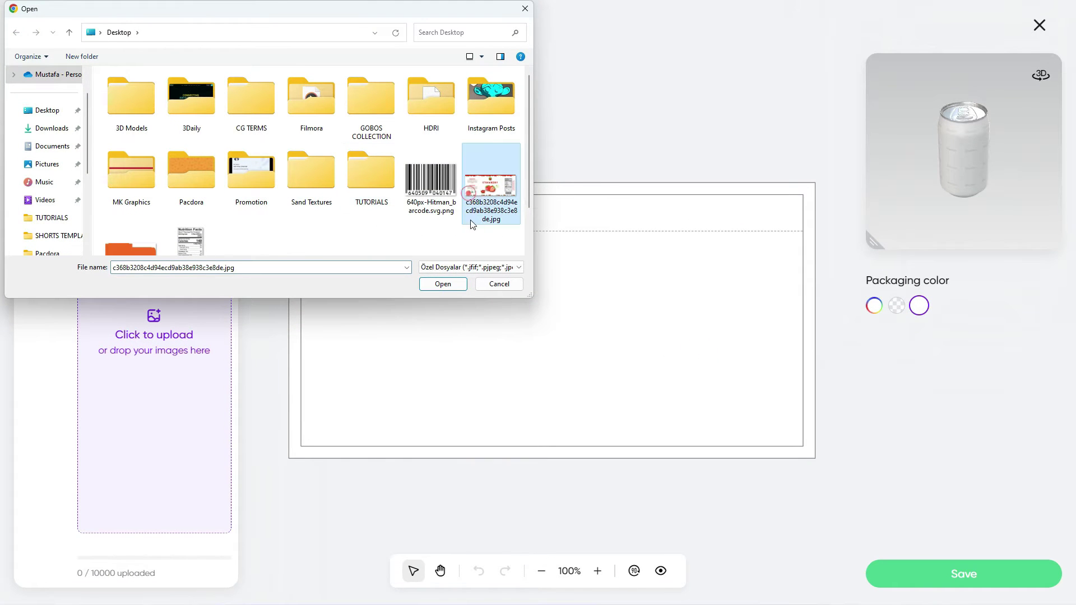
pyautogui.click(443, 284)
# Enlarge the strawberry artwork to span the full width of the can's main label area.
pyautogui.moveTo(548, 341); pyautogui.dragTo(549, 352)
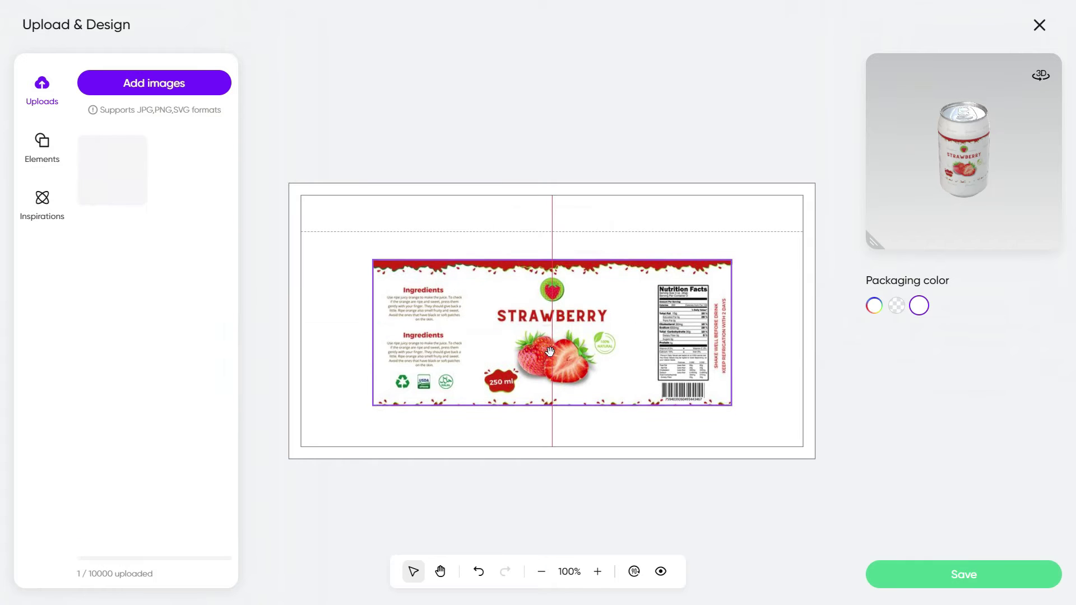
pyautogui.moveTo(733, 260); pyautogui.dragTo(797, 233)
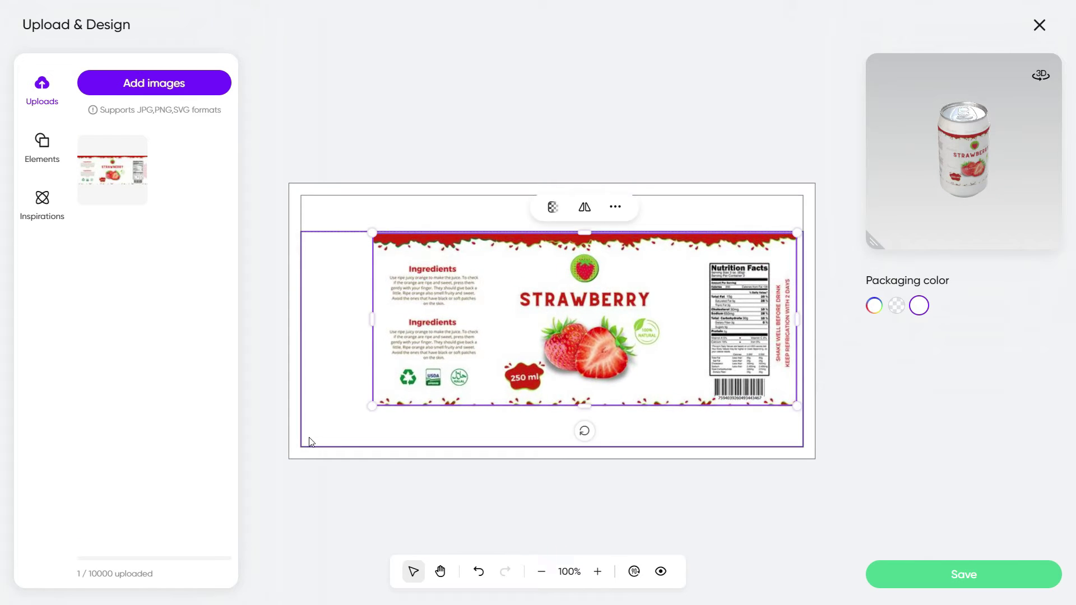
pyautogui.moveTo(372, 406); pyautogui.dragTo(299, 436)
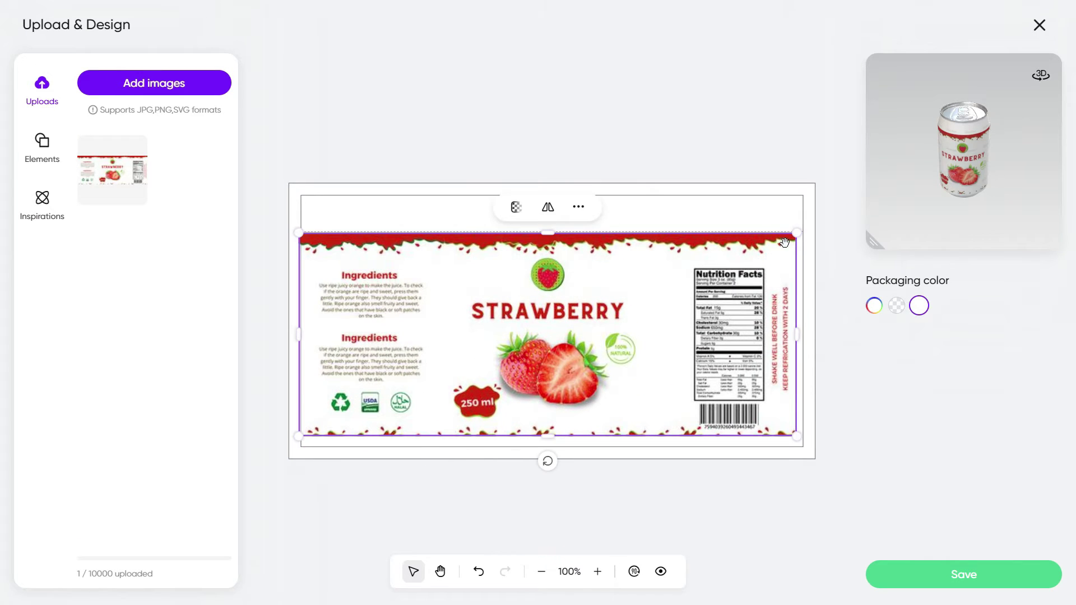
pyautogui.moveTo(797, 234); pyautogui.dragTo(801, 234)
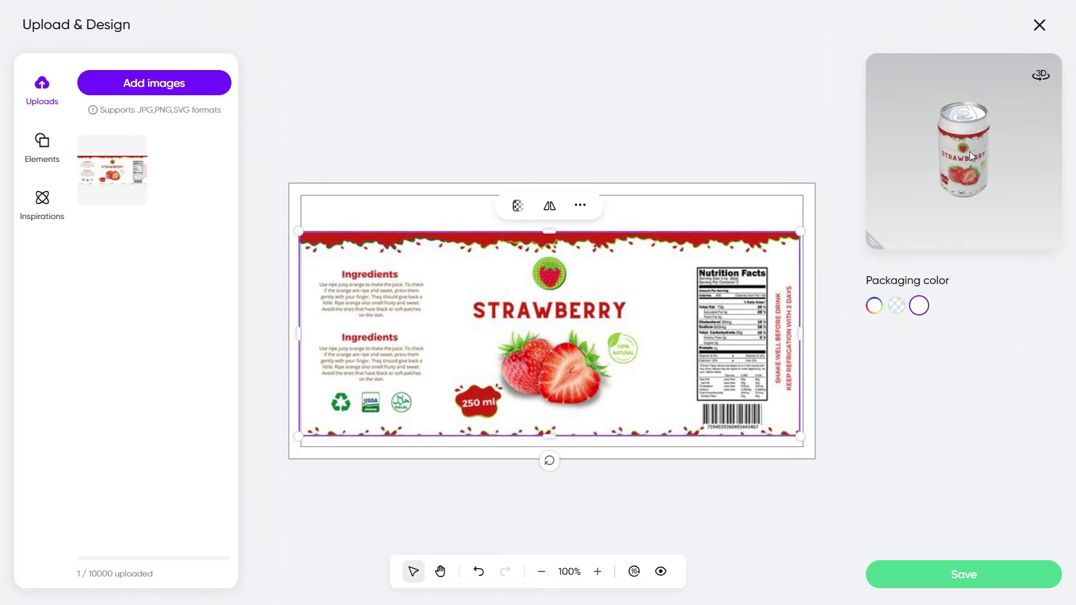
# Inspect the label on the can in the 3D preview and enlarge the preview.
pyautogui.scroll(5, 969, 152)
pyautogui.moveTo(977, 166); pyautogui.dragTo(993, 191)
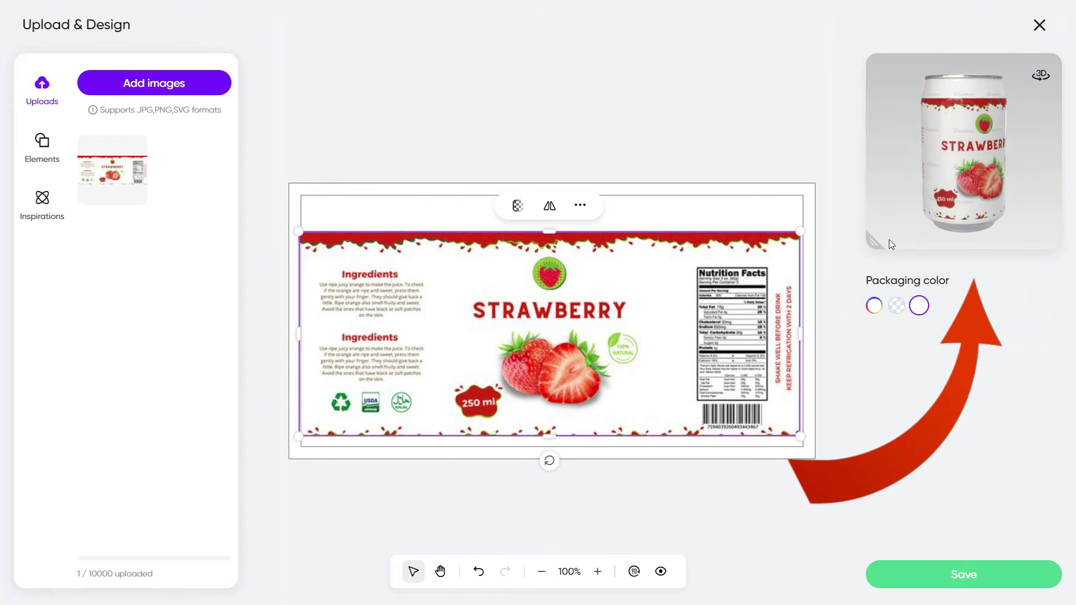
pyautogui.click(874, 242)
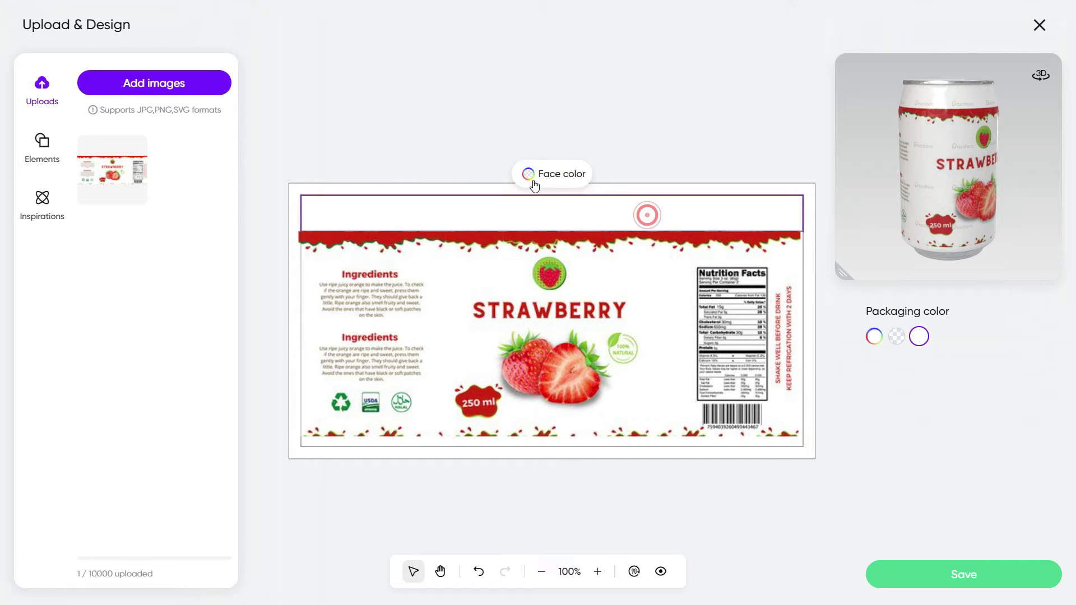
# Fill the can's upper band with the red recommended face colour and check it on the 3D preview.
pyautogui.click(535, 185)
pyautogui.click(429, 230)
pyautogui.click(831, 173)
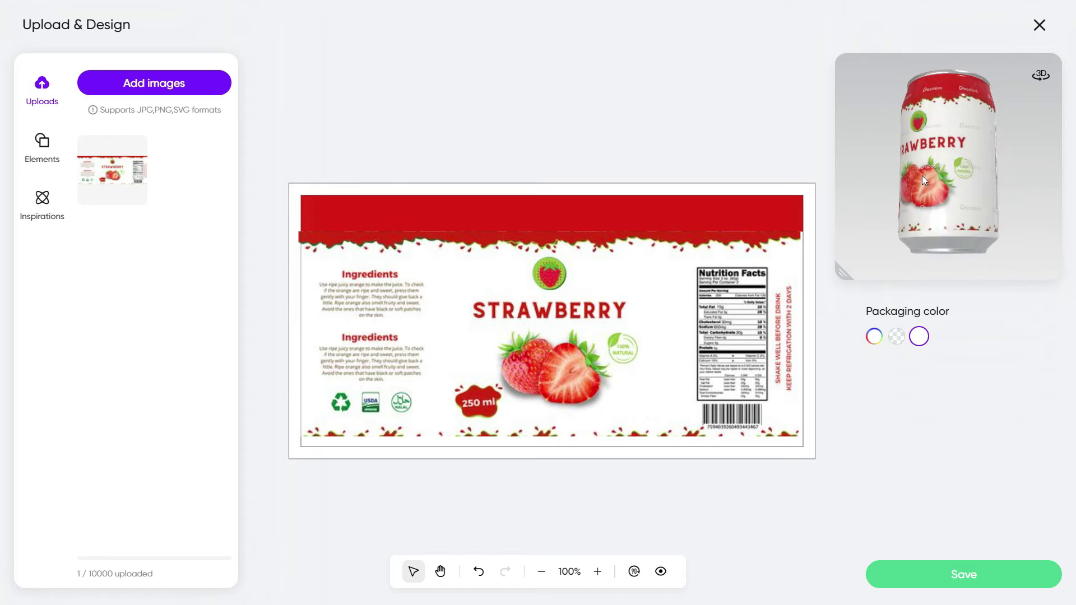
pyautogui.moveTo(922, 181); pyautogui.dragTo(946, 203)
# Delete the strawberry artwork from the label and reset the upper band's face colour to white.
pyautogui.click(687, 291)
pyautogui.press('Delete')
pyautogui.click(613, 221)
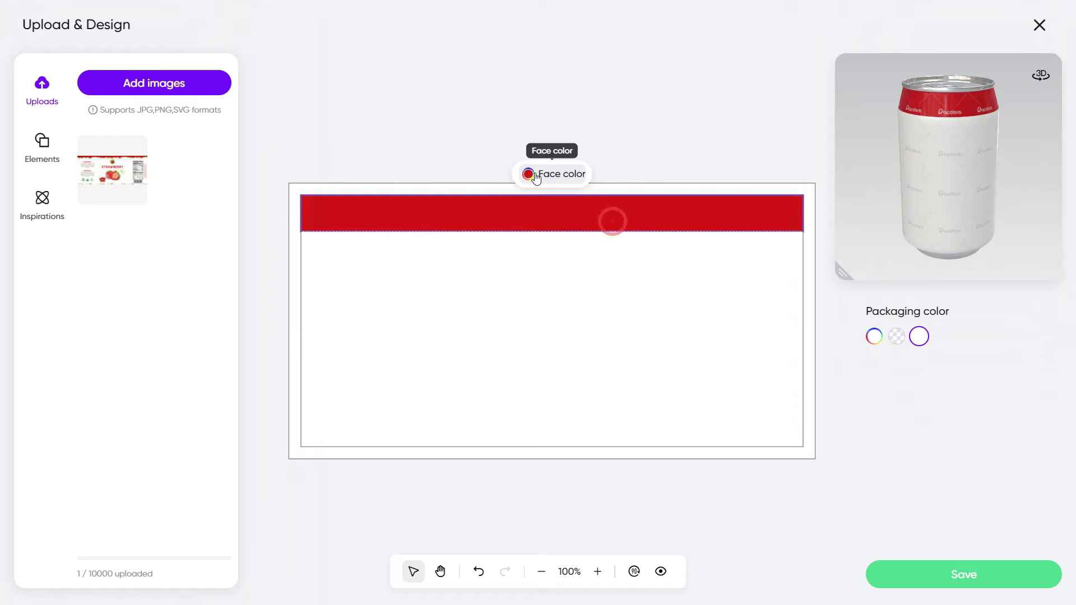
pyautogui.click(530, 175)
pyautogui.click(410, 294)
pyautogui.click(571, 108)
pyautogui.click(614, 218)
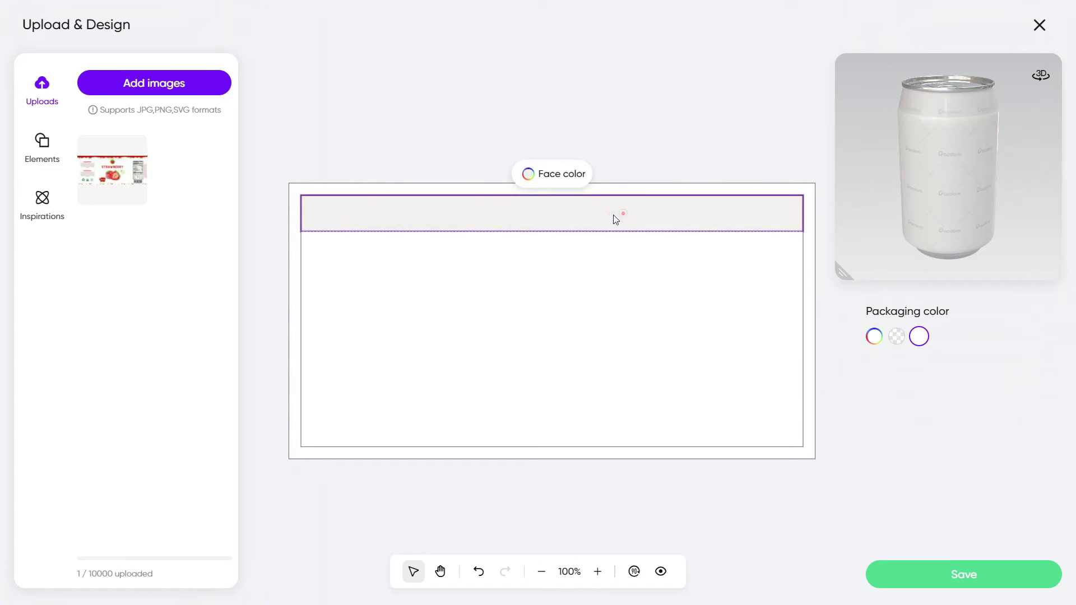
pyautogui.click(550, 173)
pyautogui.click(402, 286)
pyautogui.click(582, 129)
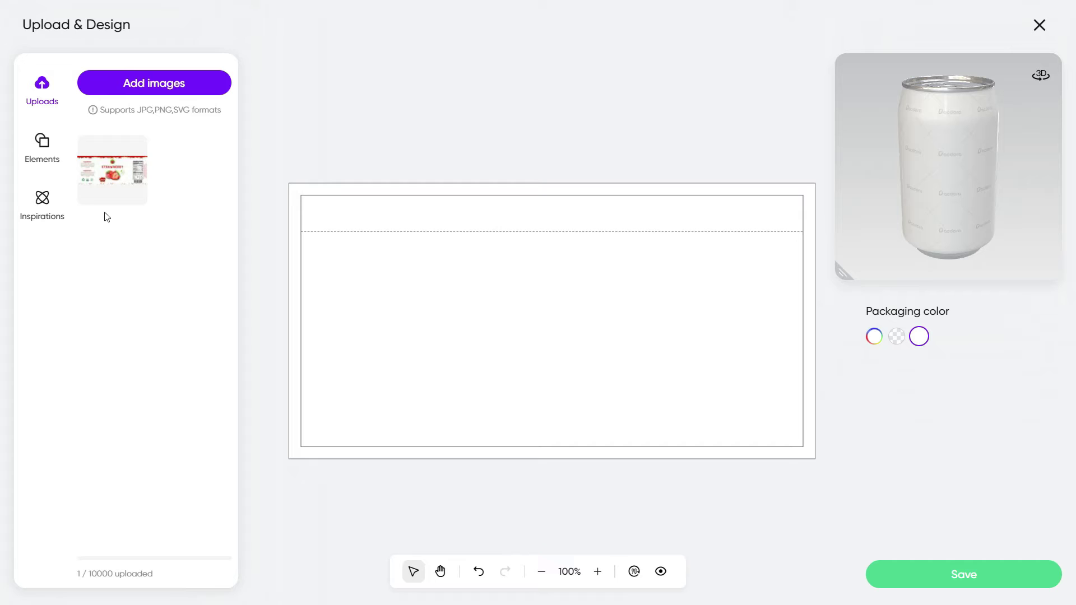
# Add the "FRUIT WINE Cherry fruit" inspiration design to the main label area and delete its pink background.
pyautogui.click(37, 205)
pyautogui.click(192, 82)
pyautogui.scroll(-10, 176, 307)
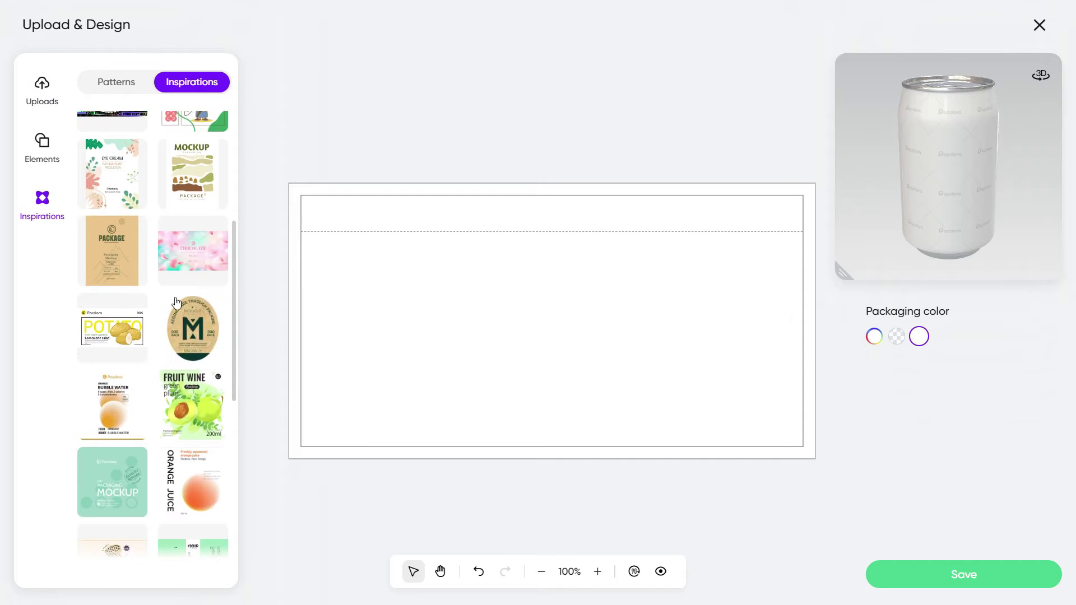
pyautogui.scroll(-5, 176, 307)
pyautogui.click(112, 364)
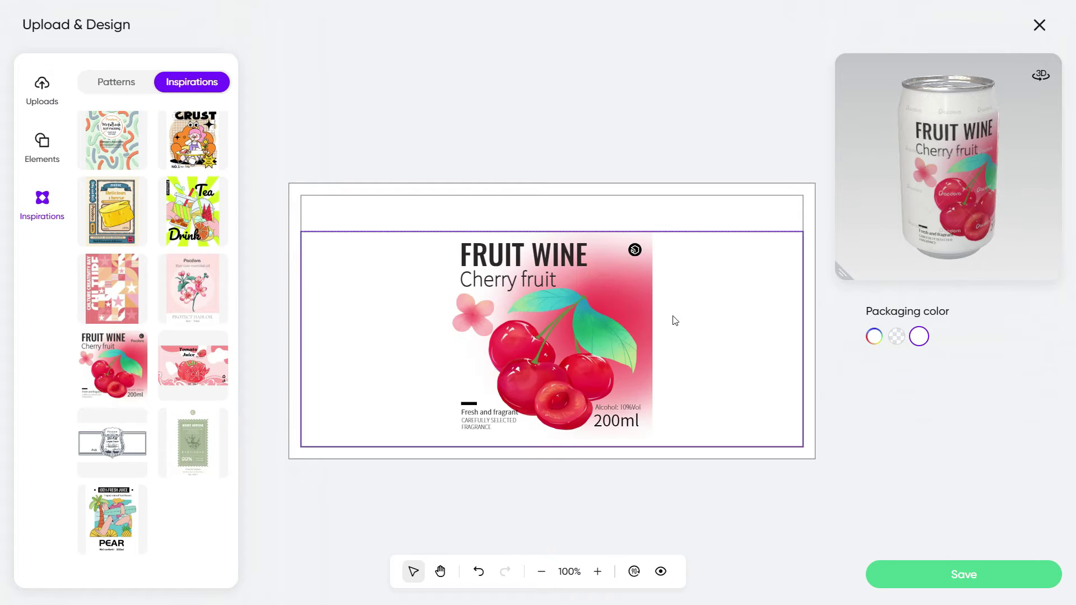
pyautogui.click(628, 281)
pyautogui.press('Delete')
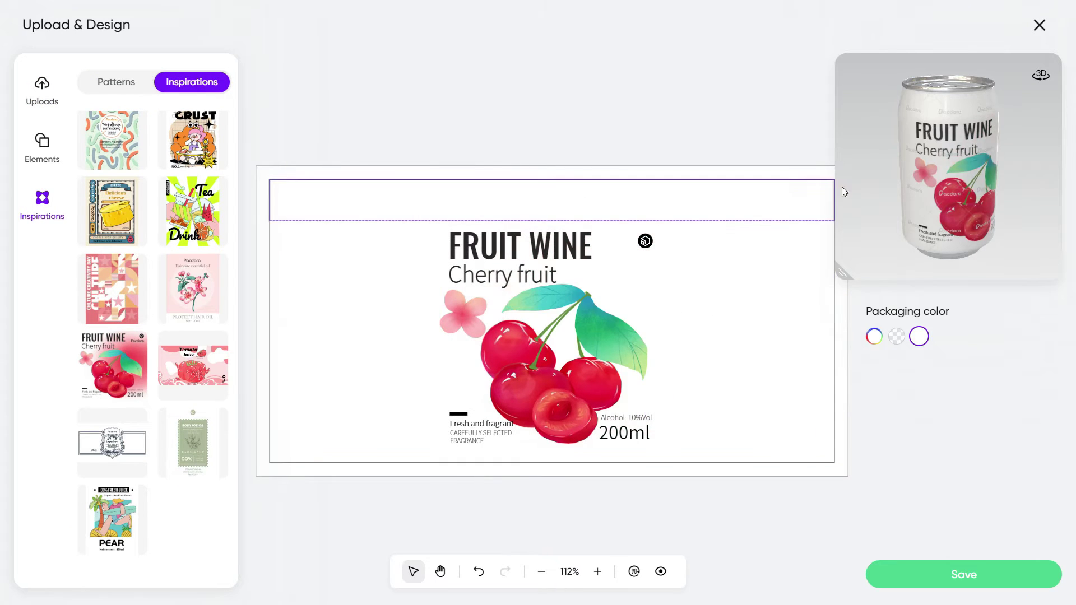
pyautogui.moveTo(953, 193); pyautogui.dragTo(924, 200)
# Set the main label area's face colour to bright yellow.
pyautogui.click(728, 246)
pyautogui.click(529, 202)
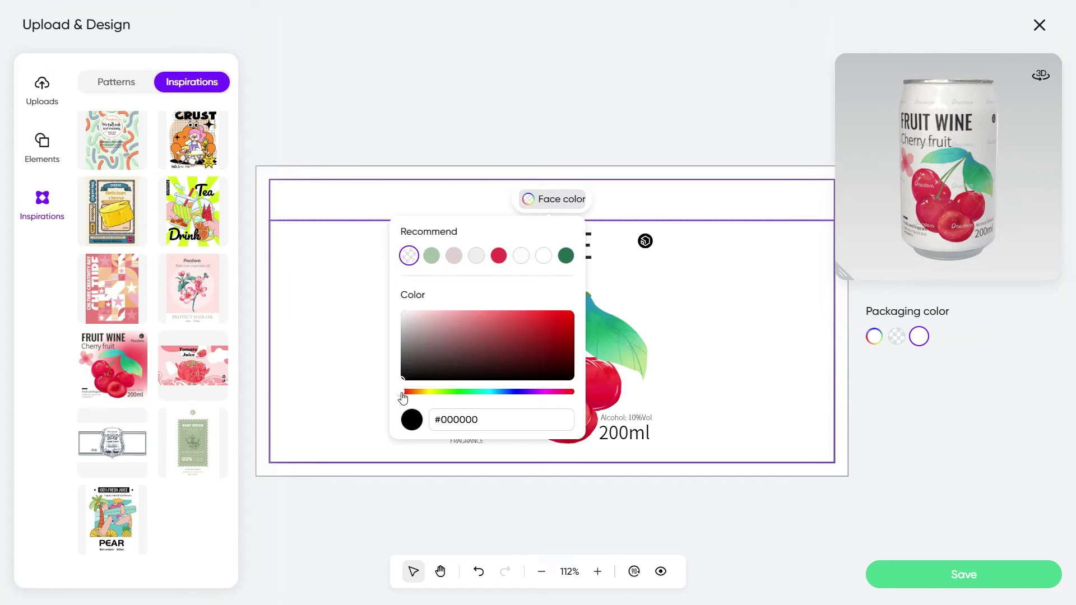
pyautogui.click(427, 393)
pyautogui.click(551, 325)
pyautogui.moveTo(432, 393); pyautogui.dragTo(427, 392)
pyautogui.click(631, 100)
pyautogui.click(663, 271)
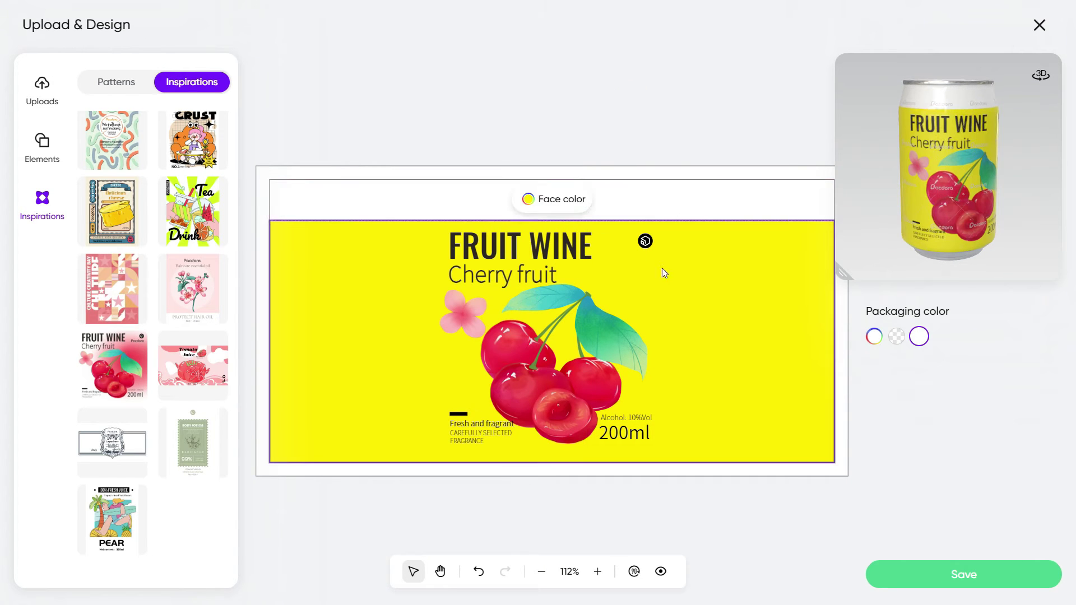
# Copy the main label's yellow colour code and apply it as the upper band's face colour.
pyautogui.click(555, 199)
pyautogui.moveTo(488, 443); pyautogui.dragTo(425, 448)
pyautogui.click(610, 194)
pyautogui.click(528, 158)
pyautogui.moveTo(466, 404); pyautogui.dragTo(432, 404)
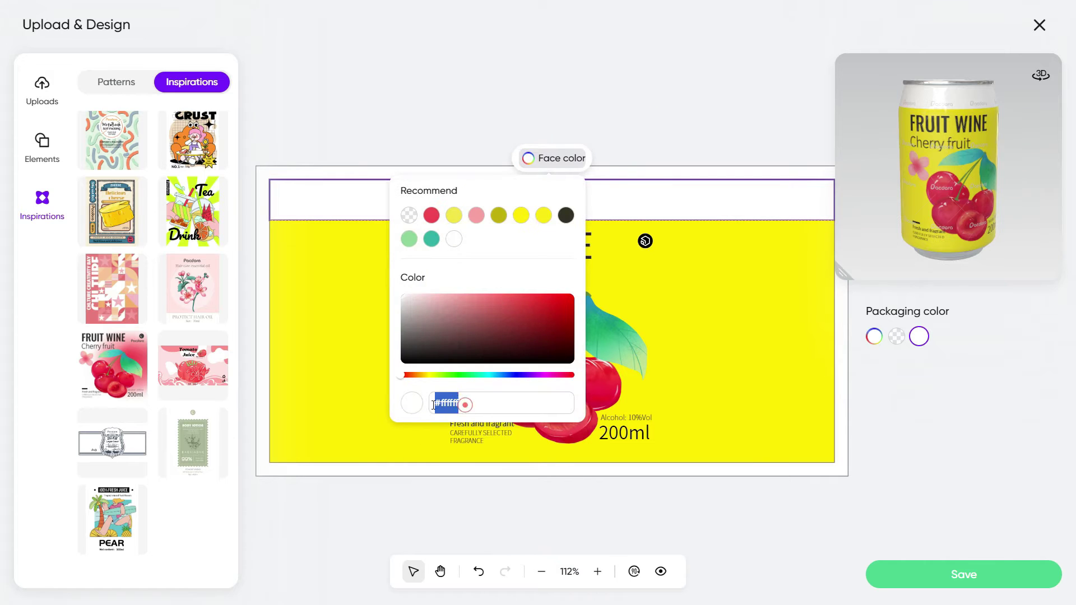
pyautogui.hotkey('ctrl', 'v')
pyautogui.press('Return')
pyautogui.click(588, 493)
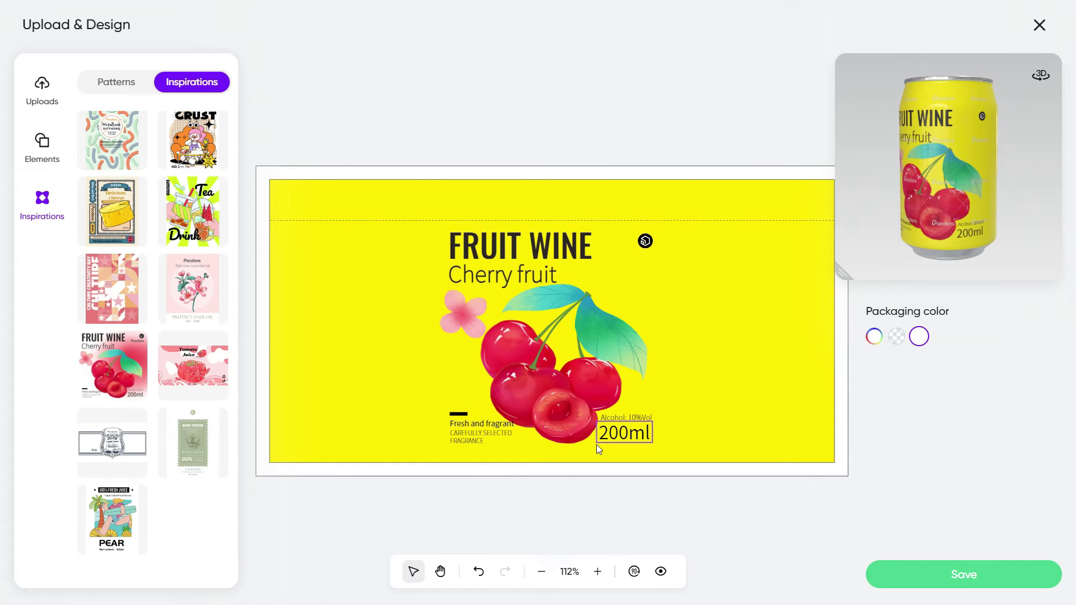
# Replace the "FRUIT WINE" title text with "GALAXY JUICE".
pyautogui.click(586, 249)
pyautogui.doubleClick(585, 248)
pyautogui.press('BackSpace')
pyautogui.press('BackSpace')
pyautogui.press('BackSpace')
pyautogui.press('BackSpace')
pyautogui.press('BackSpace')
pyautogui.press('BackSpace')
pyautogui.press('BackSpace')
pyautogui.press('BackSpace')
pyautogui.press('BackSpace')
pyautogui.press('BackSpace')
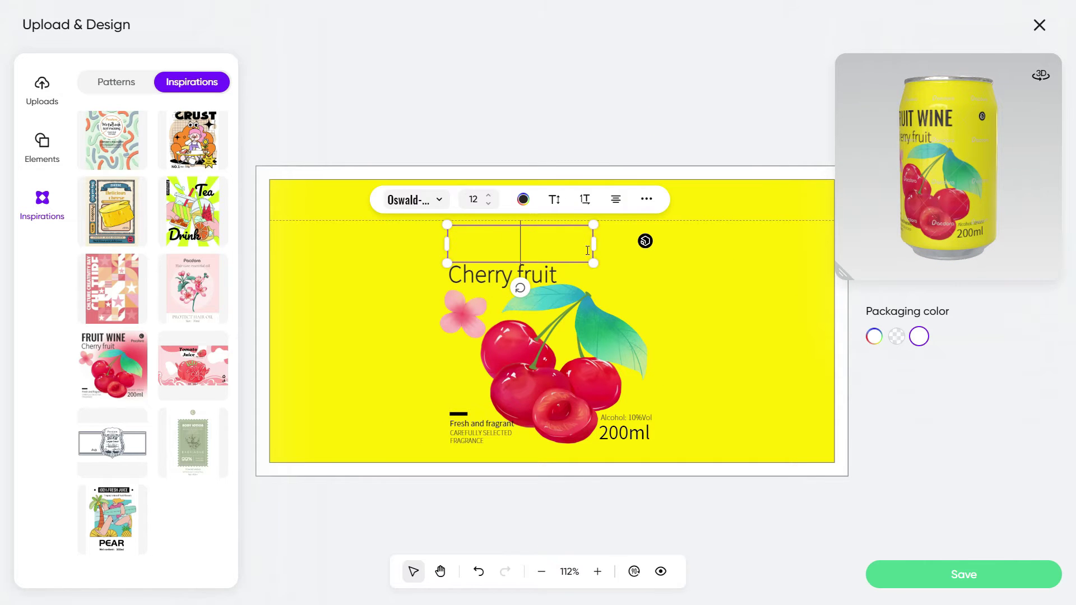
pyautogui.write('GALAXY JUICE')
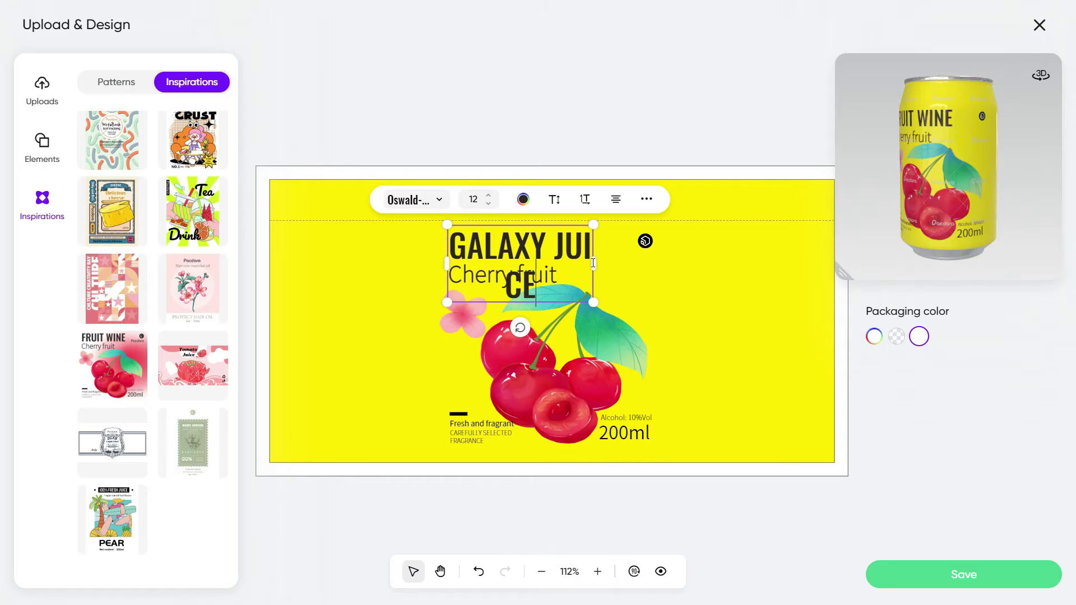
# Widen the "GALAXY JUICE" title's text box to fit one line and align the title's left edge with "Cherry fruit".
pyautogui.click(605, 272)
pyautogui.click(580, 259)
pyautogui.moveTo(593, 264); pyautogui.dragTo(629, 264)
pyautogui.click(659, 272)
pyautogui.click(530, 242)
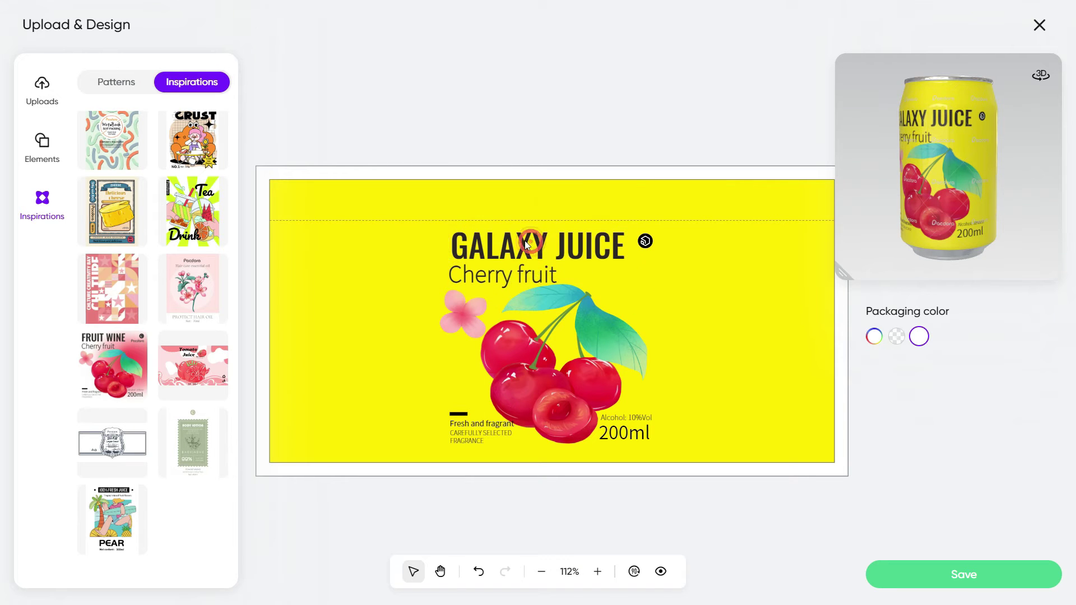
pyautogui.moveTo(525, 245); pyautogui.dragTo(523, 242)
pyautogui.click(661, 315)
# Delete the "Alcohol: 10%Vol" text and change the volume text below it to "330ml" on a single line.
pyautogui.doubleClick(633, 418)
pyautogui.press('BackSpace')
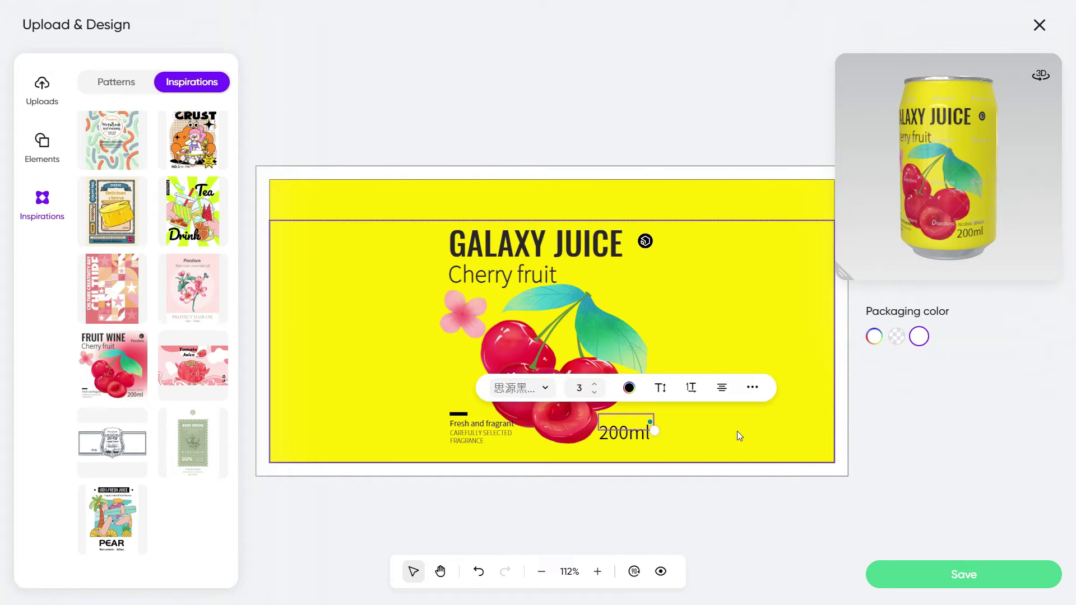
pyautogui.write('330')
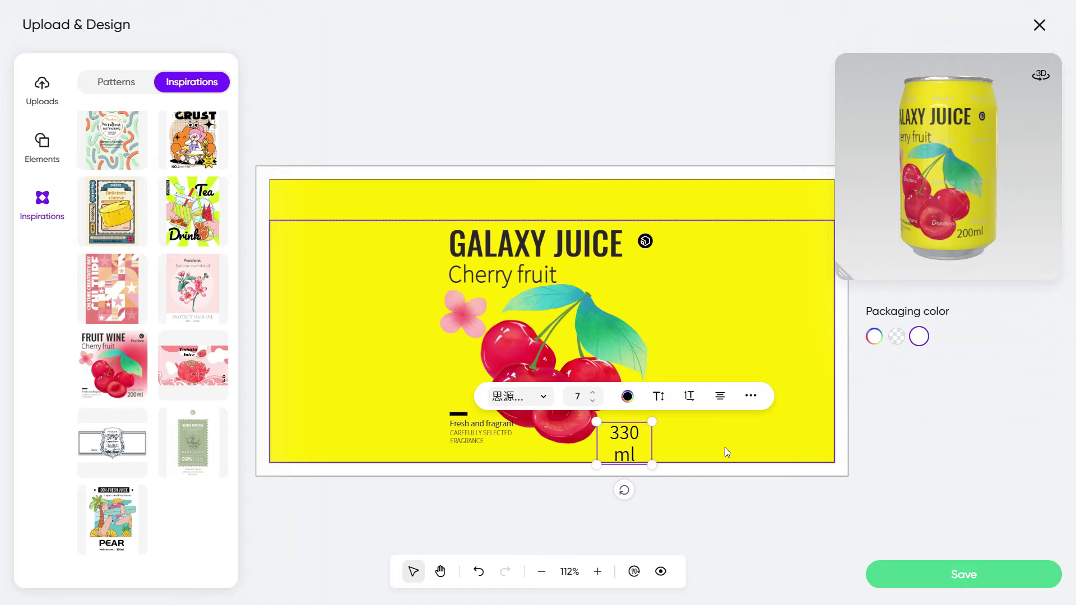
pyautogui.click(725, 447)
pyautogui.click(633, 451)
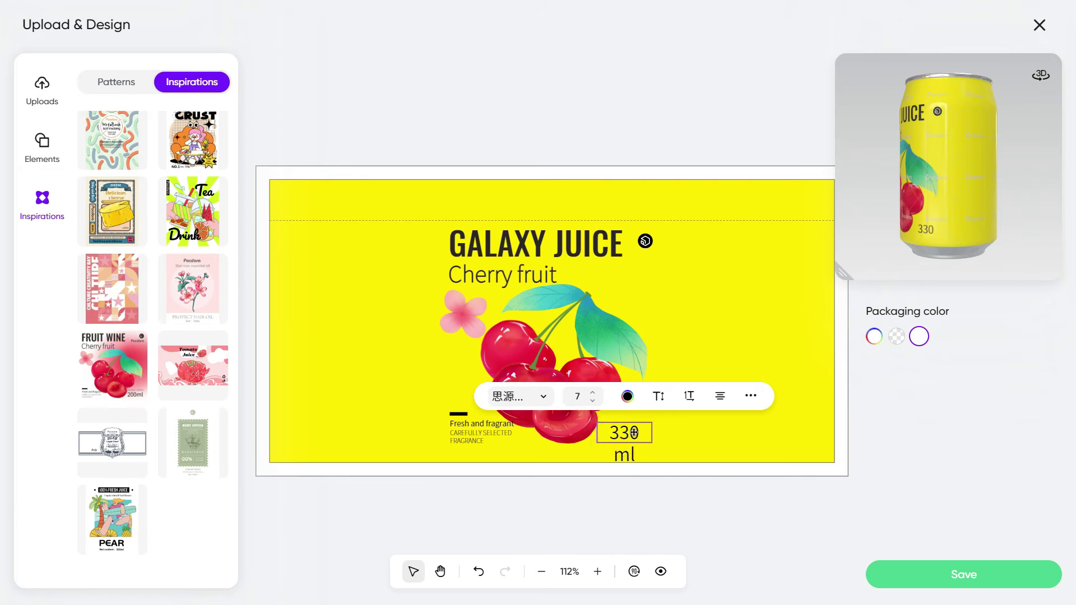
pyautogui.doubleClick(633, 433)
pyautogui.click(615, 453)
pyautogui.press('BackSpace')
pyautogui.click(717, 428)
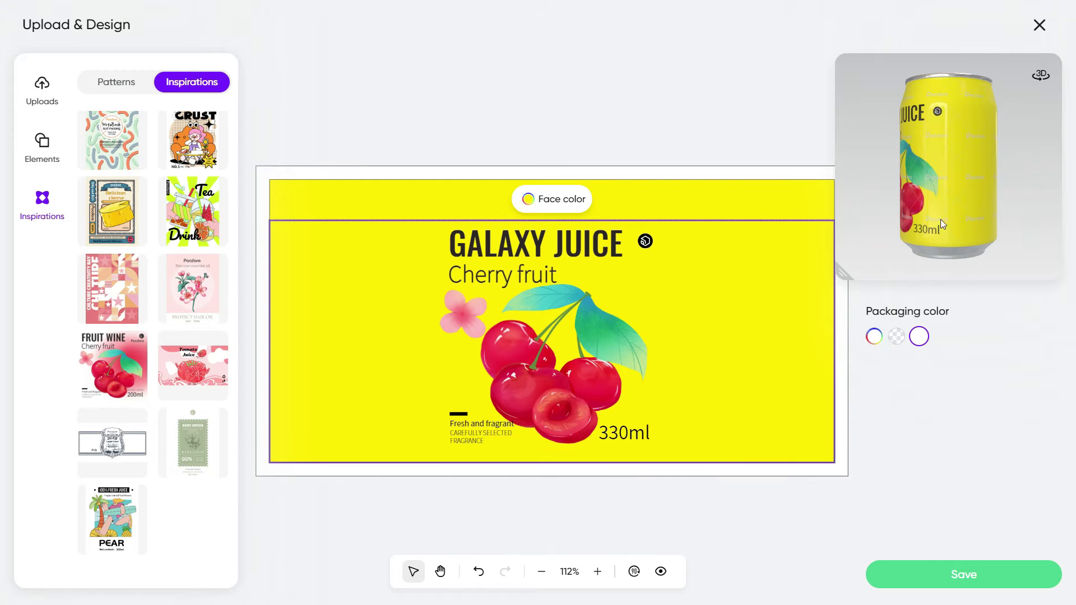
pyautogui.moveTo(940, 220); pyautogui.dragTo(984, 238)
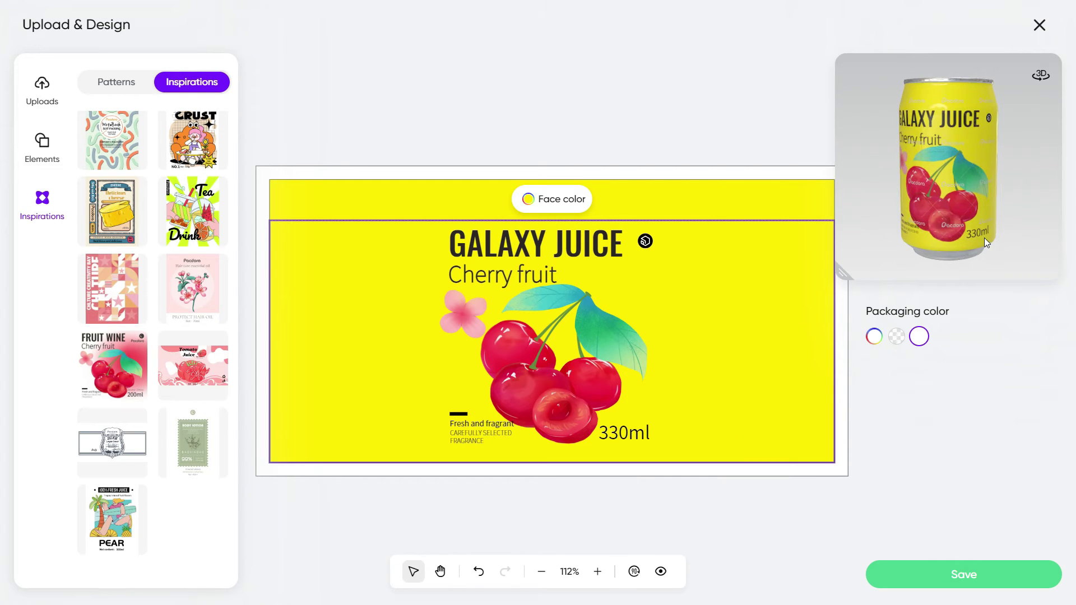
pyautogui.click(703, 115)
# Add the recycling packaging symbol to the label and place it just to the right of the "330ml" text.
pyautogui.click(27, 150)
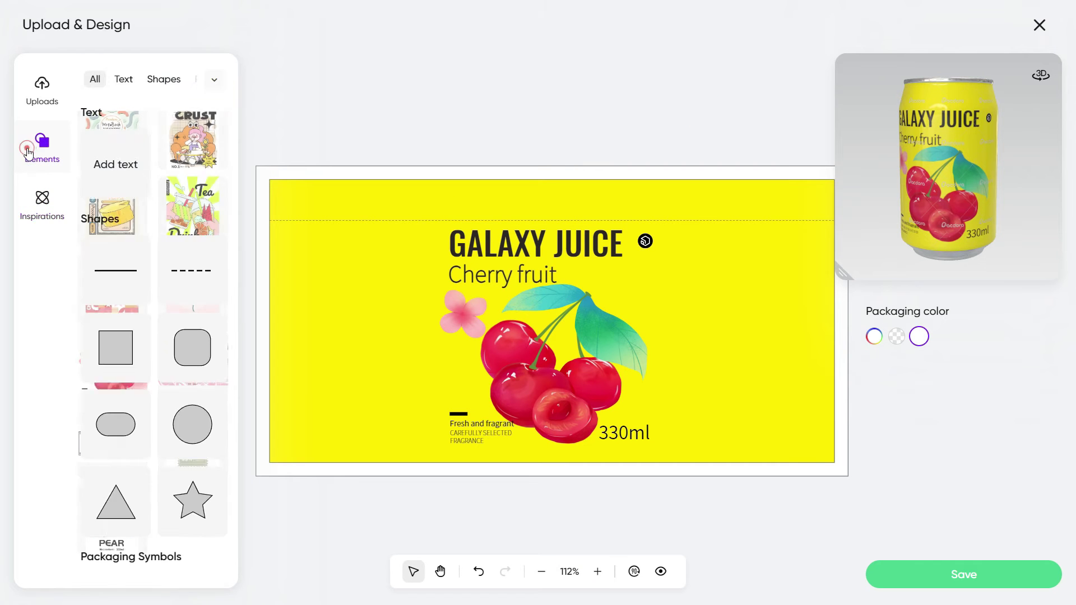
pyautogui.scroll(-10, 171, 164)
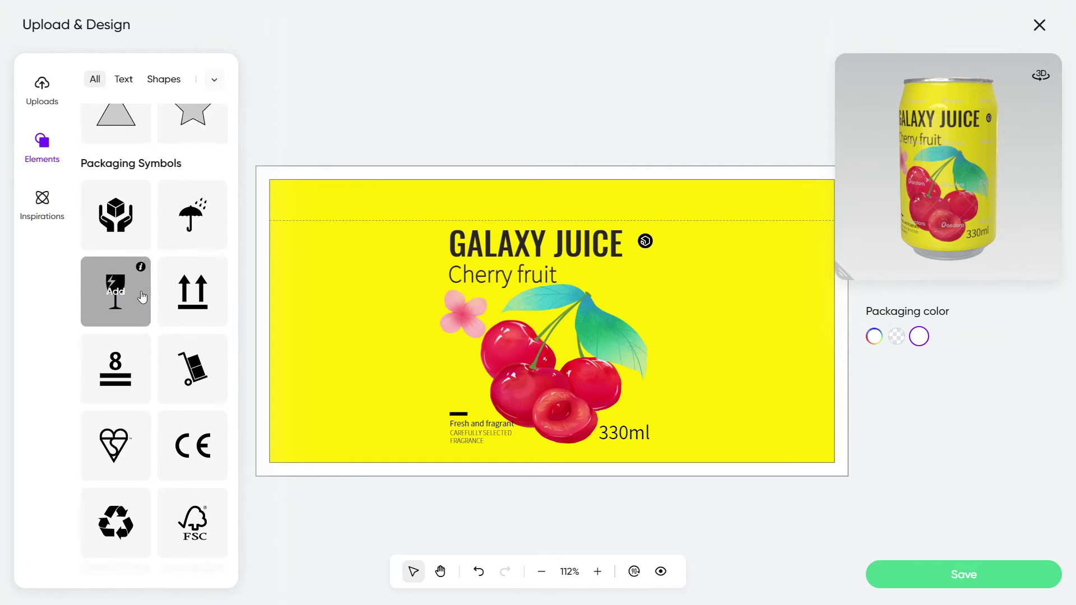
pyautogui.click(116, 300)
pyautogui.moveTo(552, 325); pyautogui.dragTo(701, 419)
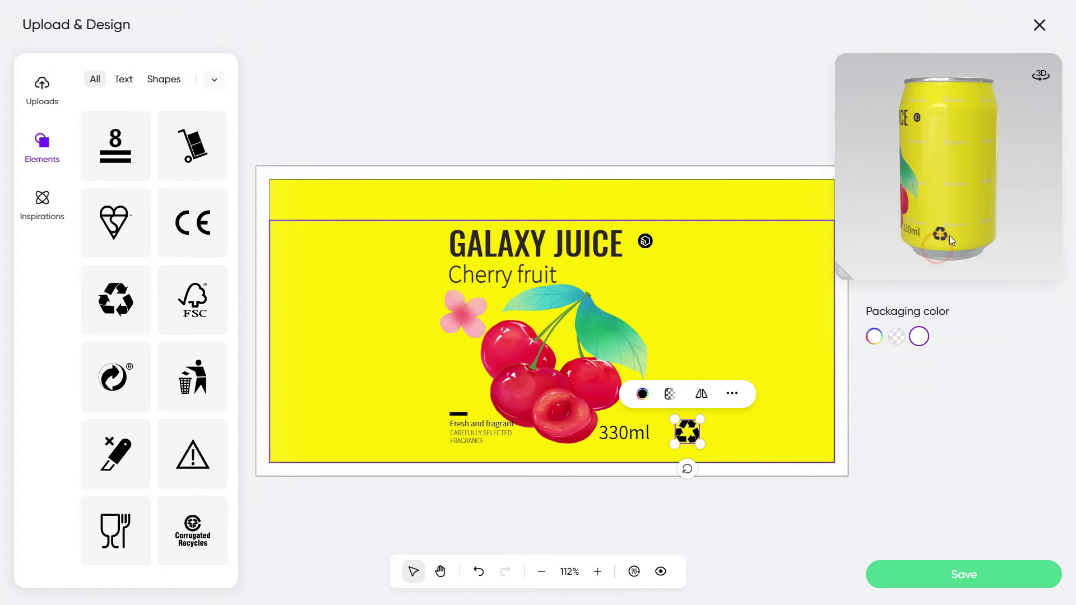
# Add the food-safe glass-and-fork symbol and place it directly above the recycling symbol.
pyautogui.scroll(-3, 106, 432)
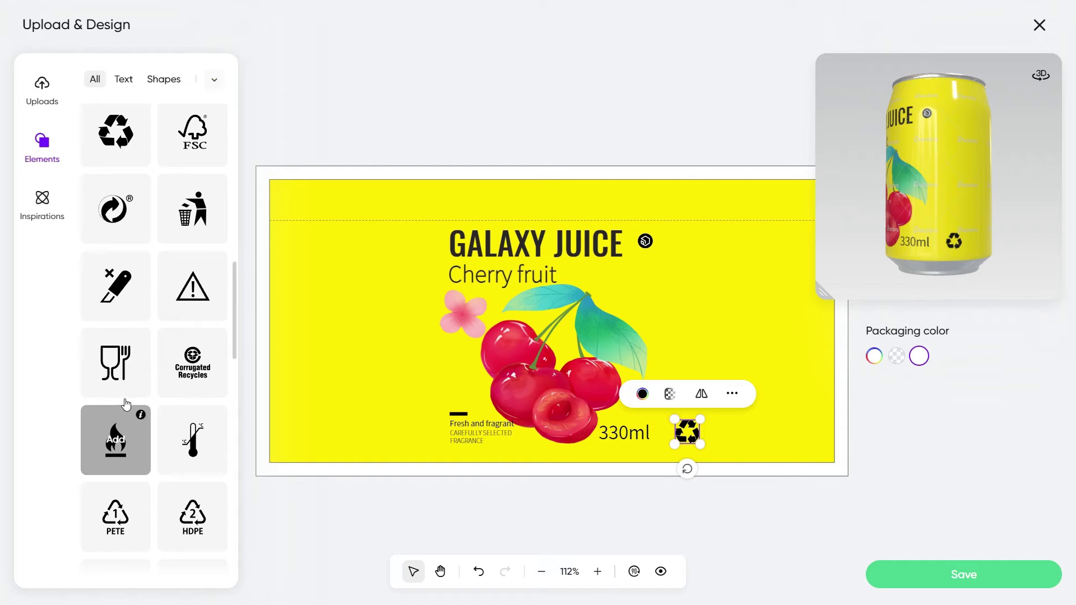
pyautogui.click(116, 364)
pyautogui.moveTo(553, 325); pyautogui.dragTo(700, 387)
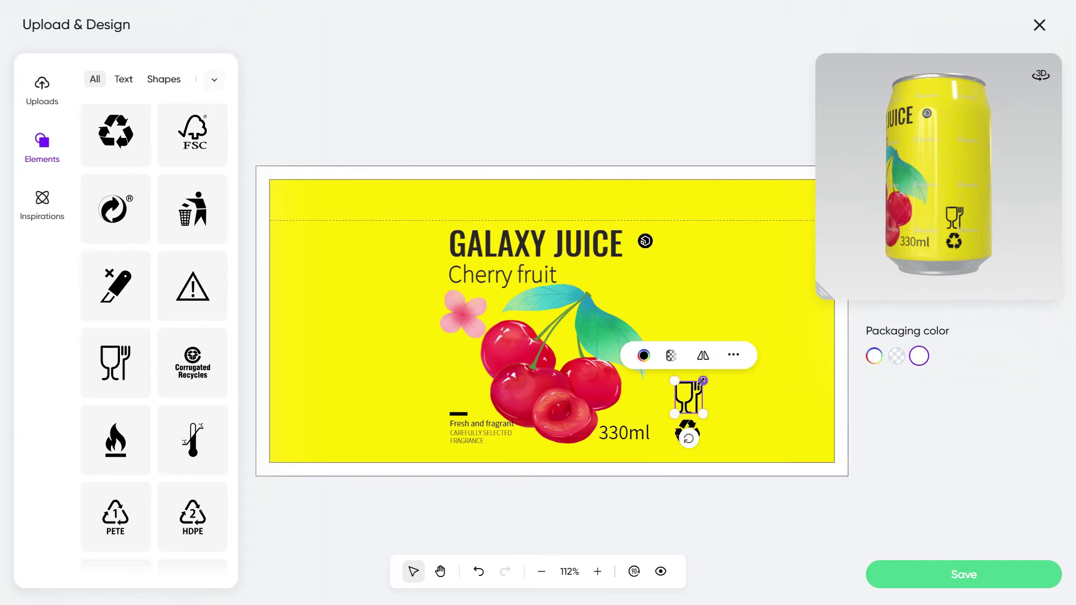
pyautogui.click(449, 170)
# Upload the images "tart-cherry-juice-nutritional-panel.jpg" and "640px-Hitman_barcode.svg.png" from the desktop.
pyautogui.click(42, 87)
pyautogui.click(154, 82)
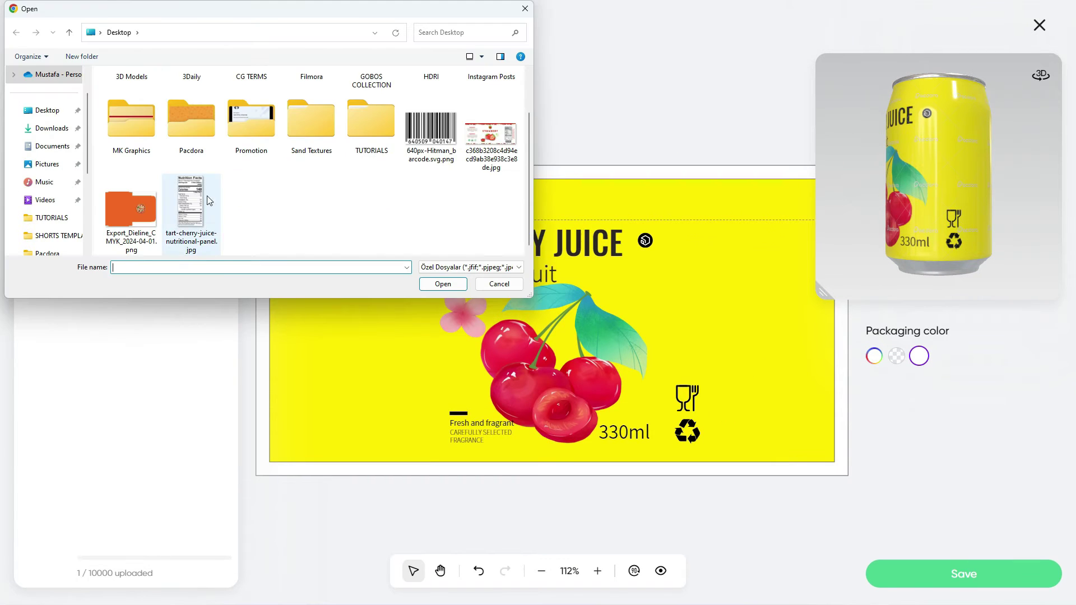
pyautogui.click(191, 213)
pyautogui.keyDown('ctrl'); pyautogui.click(431, 127); pyautogui.keyUp('ctrl')
pyautogui.press('Return')
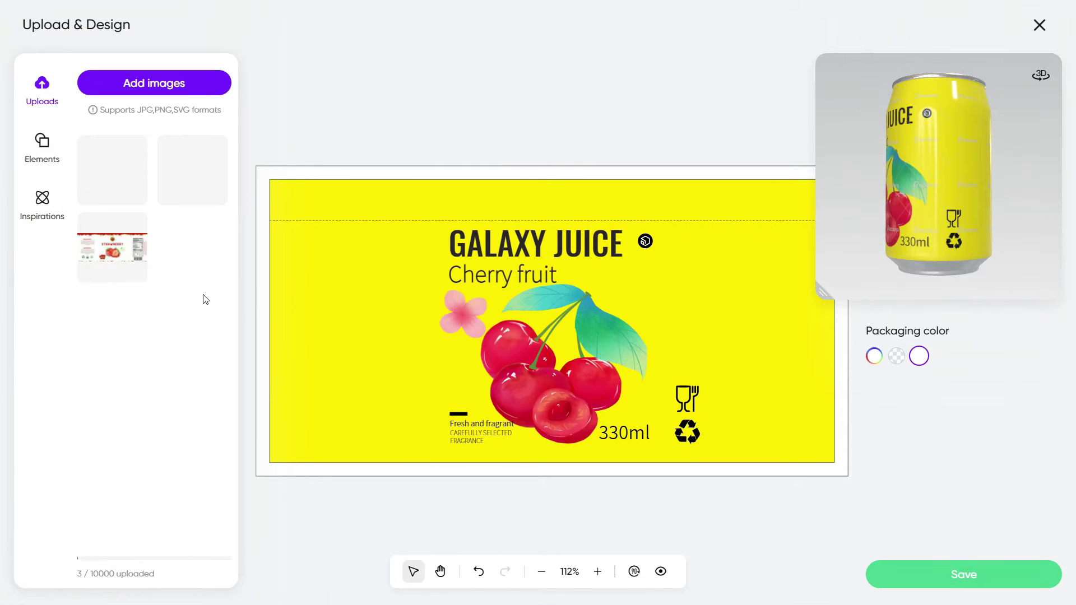
# Shift all the label artwork to the left and place the nutrition facts image in the freed space on its right.
pyautogui.moveTo(400, 193); pyautogui.dragTo(728, 517)
pyautogui.moveTo(615, 365); pyautogui.dragTo(514, 373)
pyautogui.click(196, 170)
pyautogui.click(196, 172)
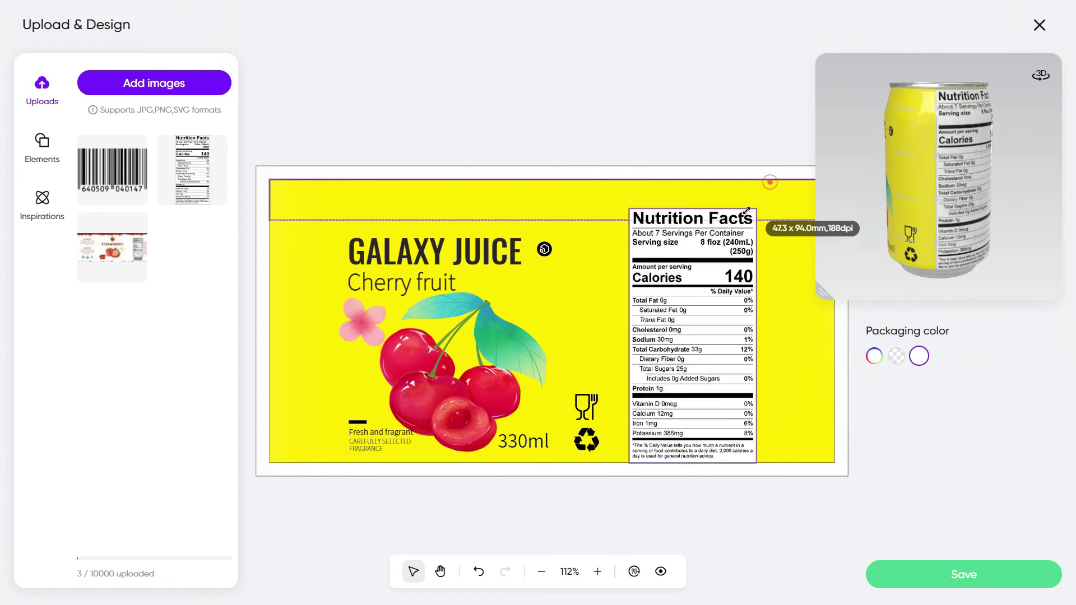
# Add the barcode image at a matching width below the nutrition facts panel and nudge both images up together.
pyautogui.click(133, 173)
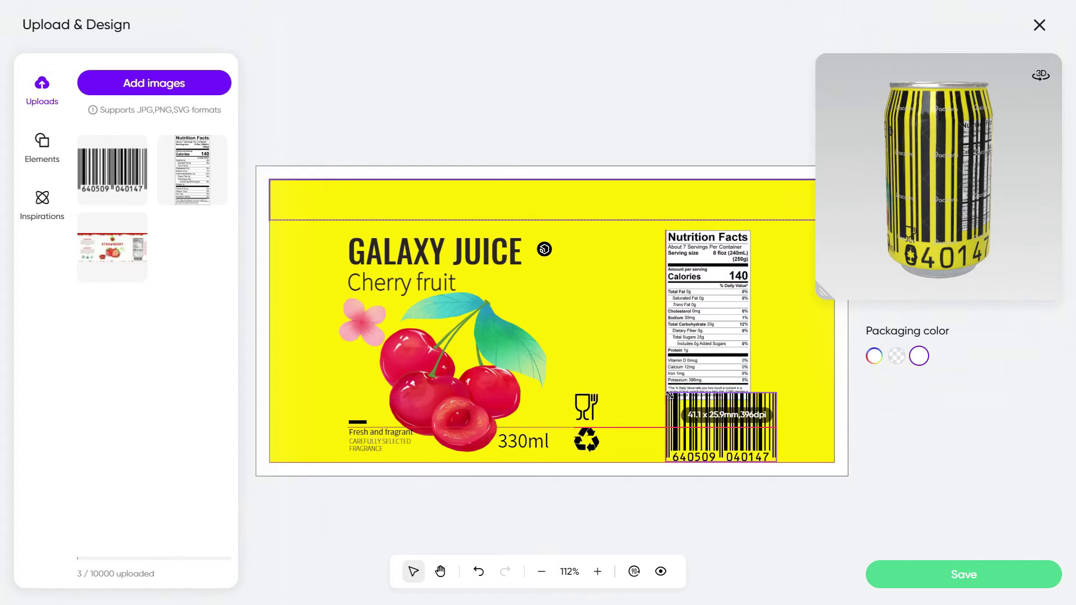
pyautogui.click(730, 112)
pyautogui.moveTo(773, 254); pyautogui.dragTo(695, 426)
pyautogui.moveTo(708, 337); pyautogui.dragTo(707, 333)
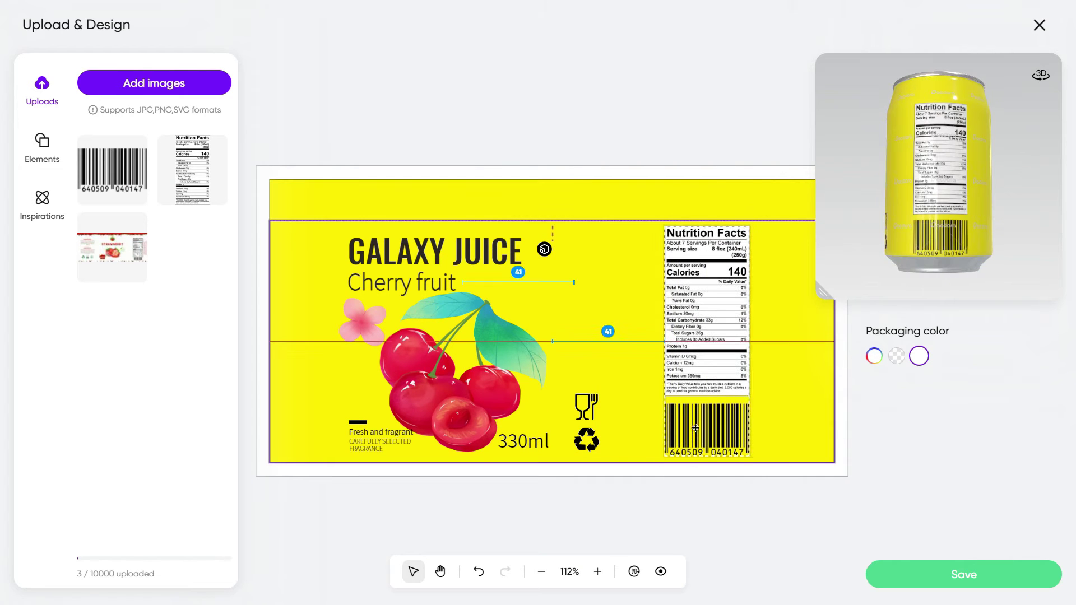
# Check the label around the can in the 3D preview and save the design to the mockup.
pyautogui.moveTo(909, 234); pyautogui.dragTo(1032, 229)
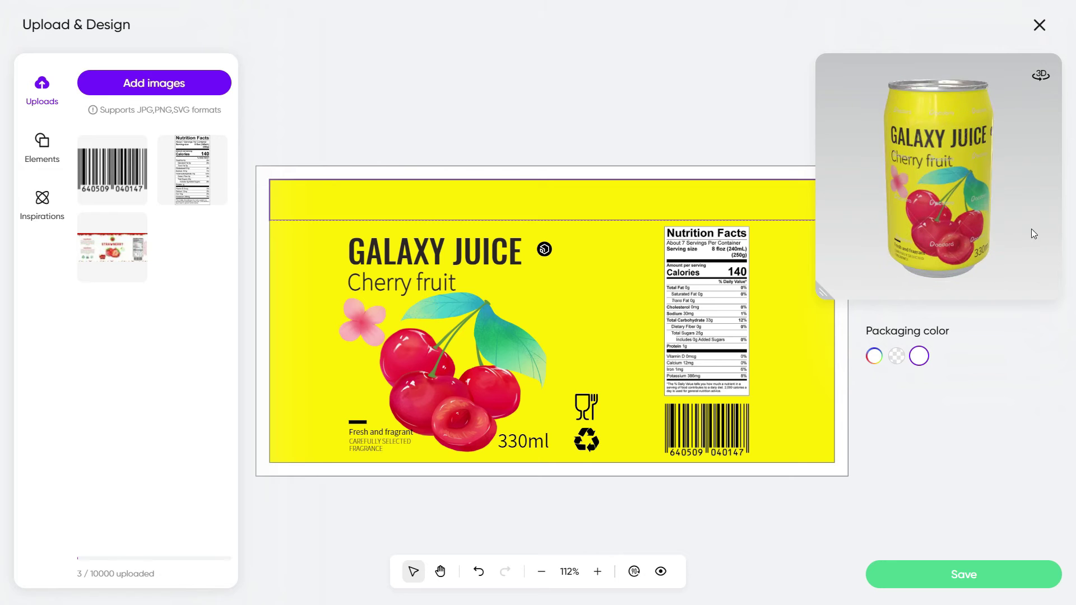
pyautogui.click(1009, 579)
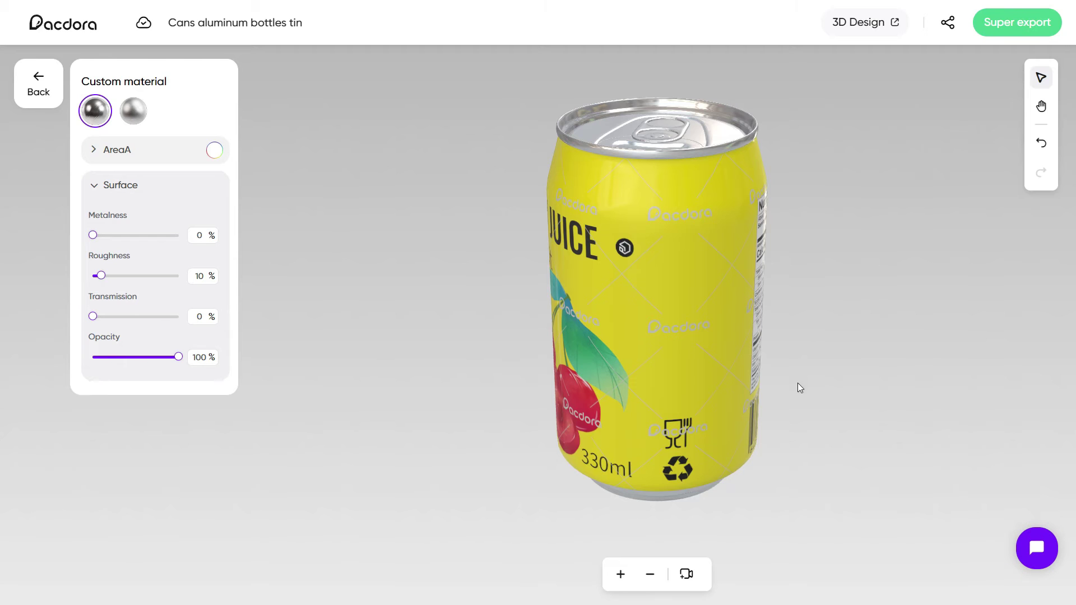
pyautogui.moveTo(799, 387); pyautogui.dragTo(798, 276)
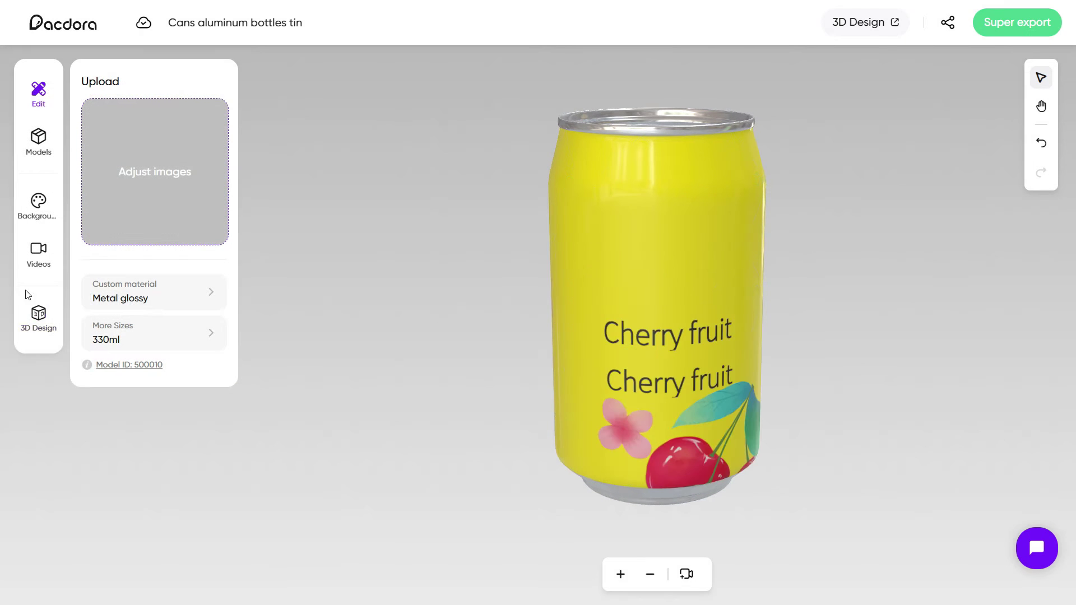
# Set the mockup scene's background to the solid red colour #e63229.
pyautogui.click(47, 206)
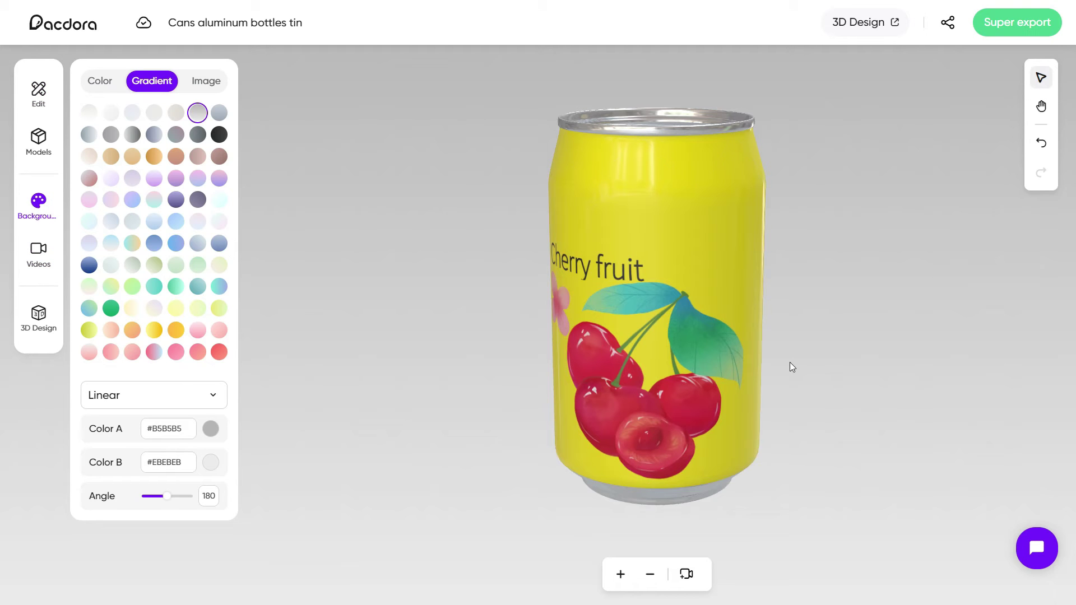
pyautogui.click(106, 89)
pyautogui.moveTo(149, 228); pyautogui.dragTo(202, 218)
pyautogui.moveTo(83, 292)
pyautogui.mouseDown()
pyautogui.moveTo(170, 292)
pyautogui.moveTo(113, 303)
pyautogui.moveTo(82, 292)
pyautogui.mouseUp()
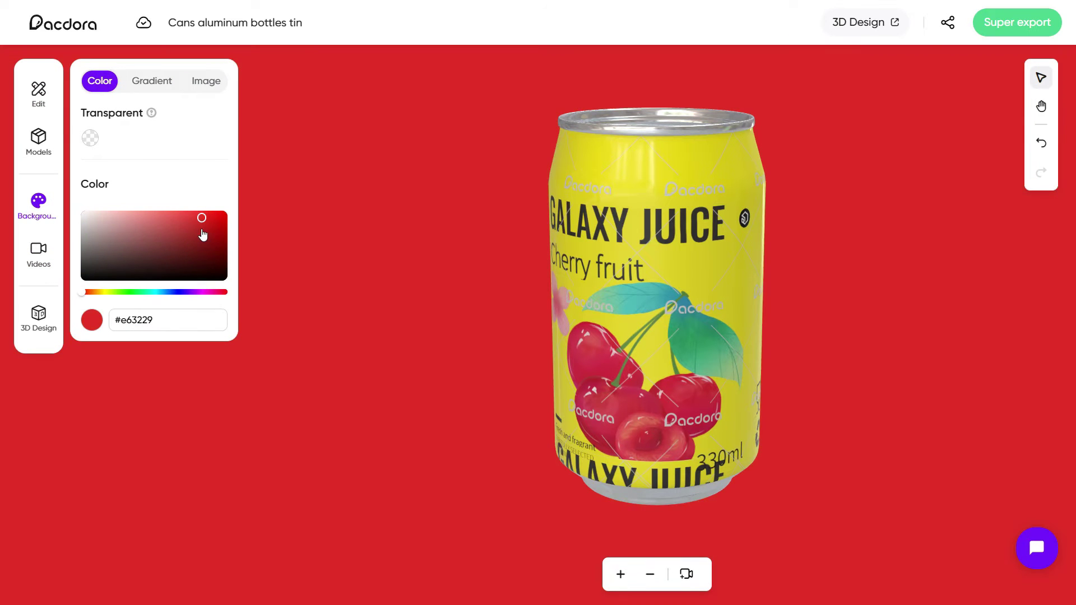
# Compare several background gradient presets, apply the pink-to-blue one (#FBC2EB, #A6C1EE) and make it radial.
pyautogui.click(152, 81)
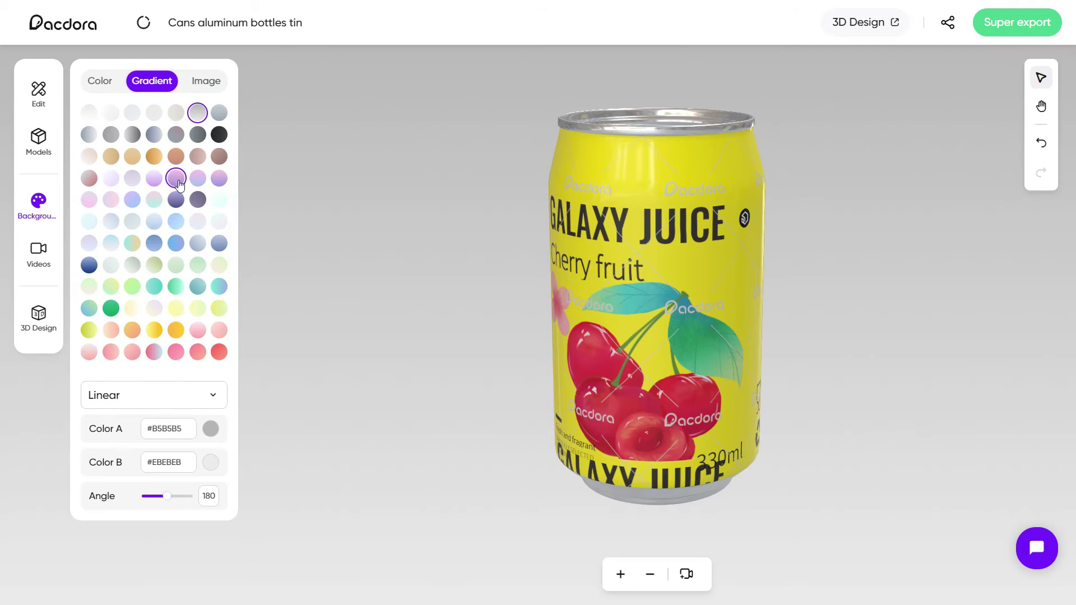
pyautogui.click(198, 179)
pyautogui.click(219, 178)
pyautogui.click(198, 242)
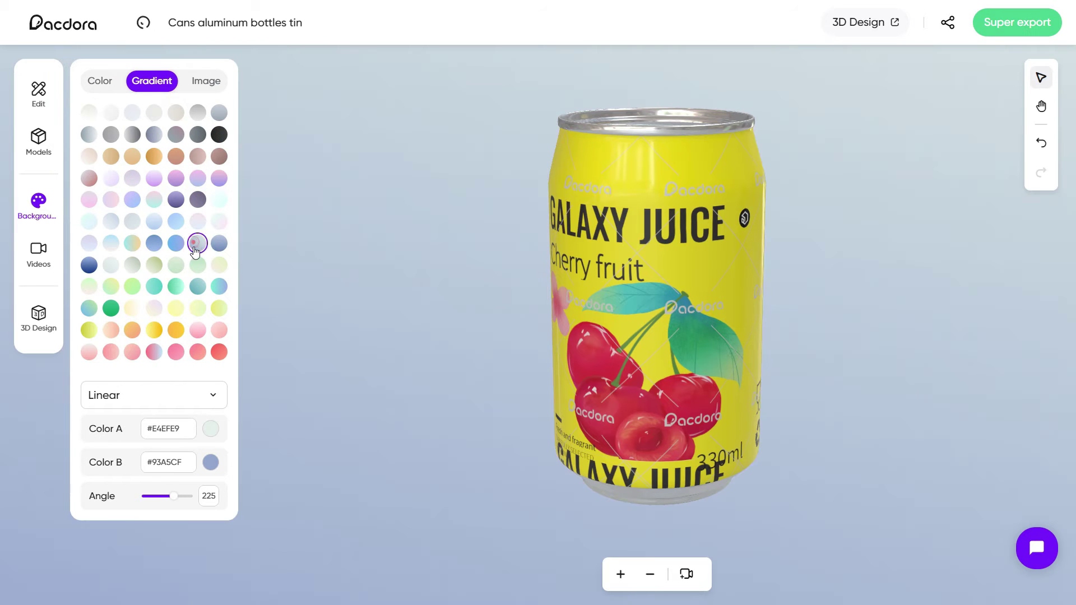
pyautogui.click(196, 186)
pyautogui.click(187, 404)
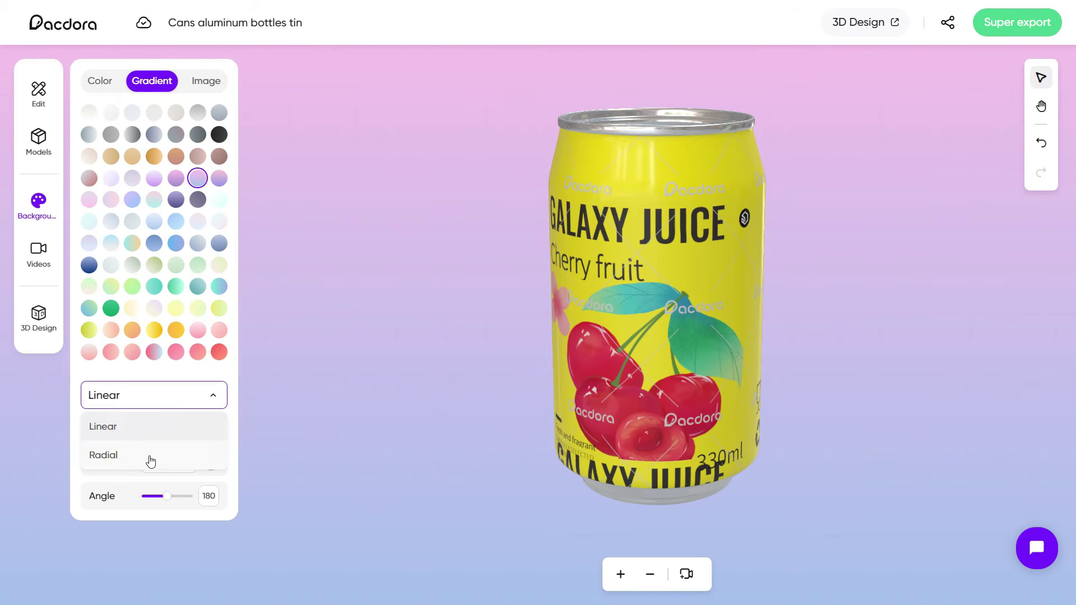
pyautogui.click(149, 459)
pyautogui.moveTo(472, 365)
pyautogui.mouseDown()
pyautogui.moveTo(493, 361)
pyautogui.moveTo(478, 362)
pyautogui.mouseUp()
pyautogui.scroll(-3, 478, 362)
pyautogui.moveTo(807, 348); pyautogui.dragTo(809, 327)
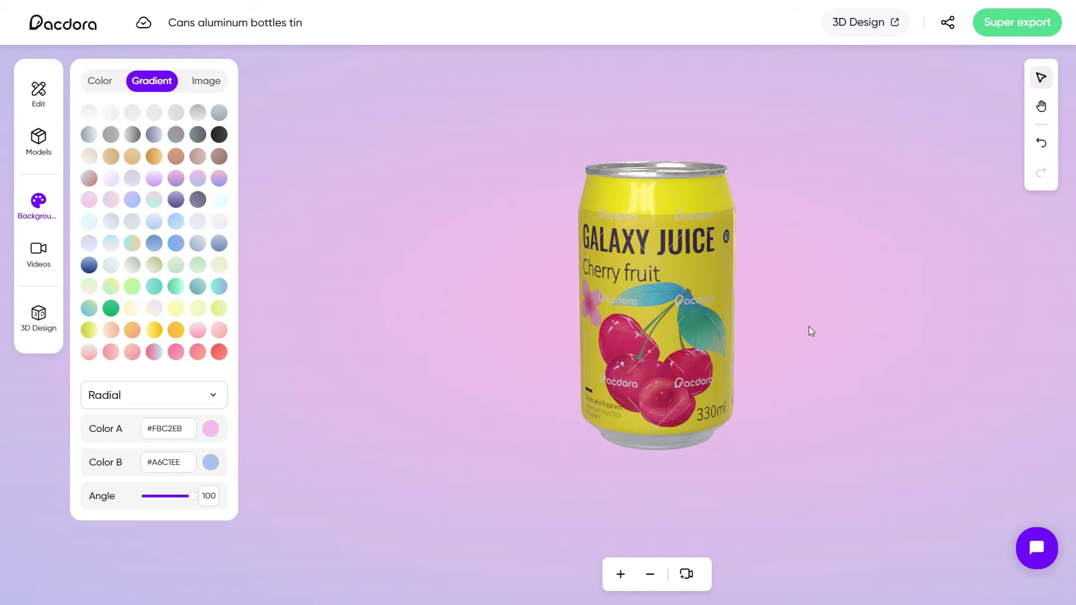
# Try "ice-cream-2360348_1920.jpg" from Downloads as the background image and return to the radial gradient.
pyautogui.click(207, 82)
pyautogui.click(184, 161)
pyautogui.click(48, 128)
pyautogui.click(120, 109)
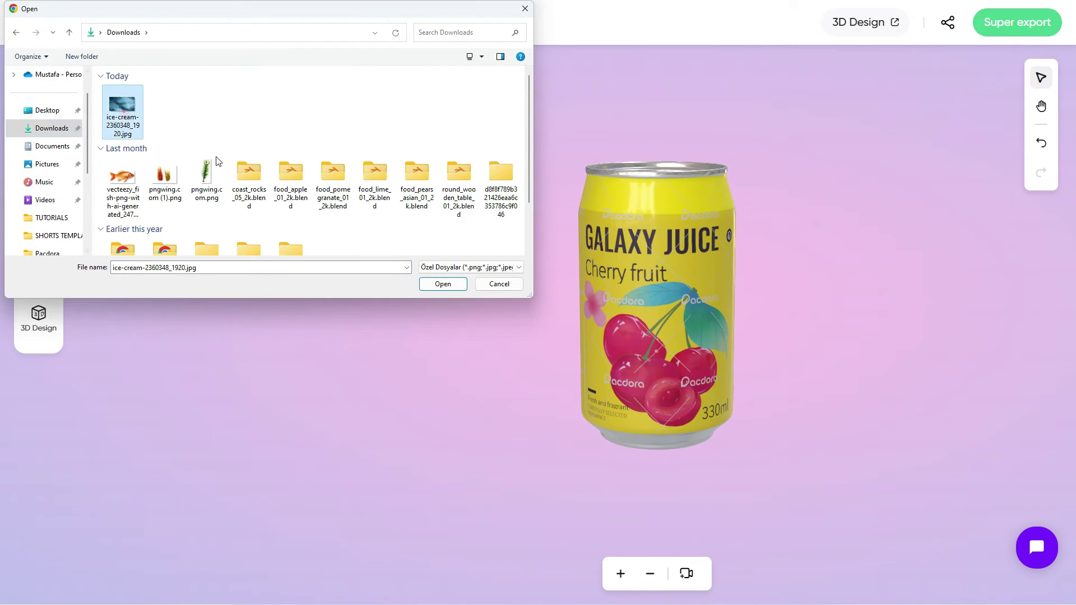
pyautogui.click(440, 283)
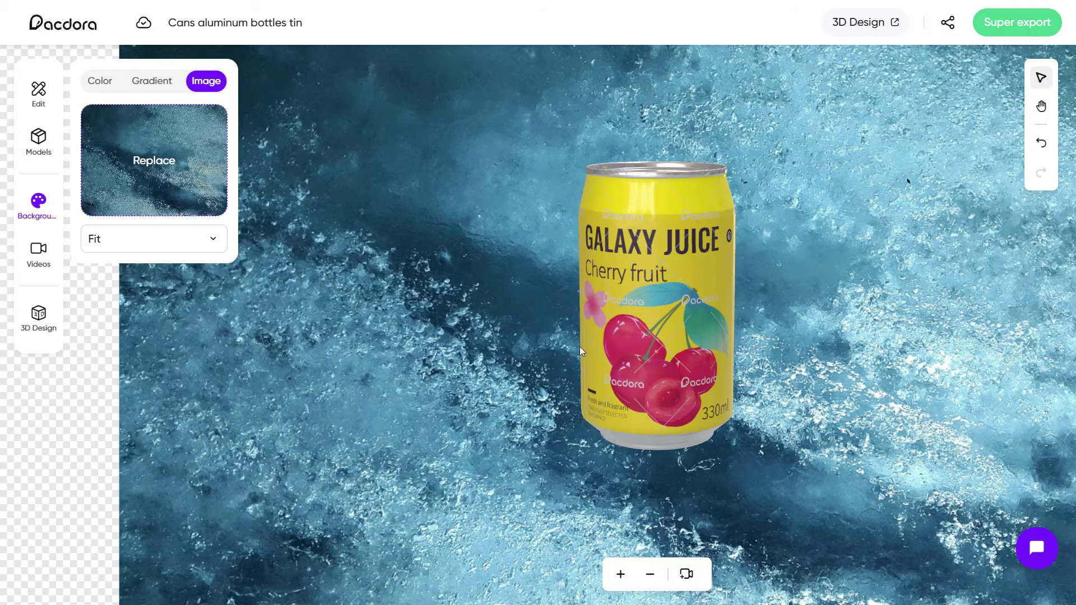
pyautogui.moveTo(683, 334); pyautogui.dragTo(753, 378)
pyautogui.scroll(4, 725, 326)
pyautogui.click(152, 81)
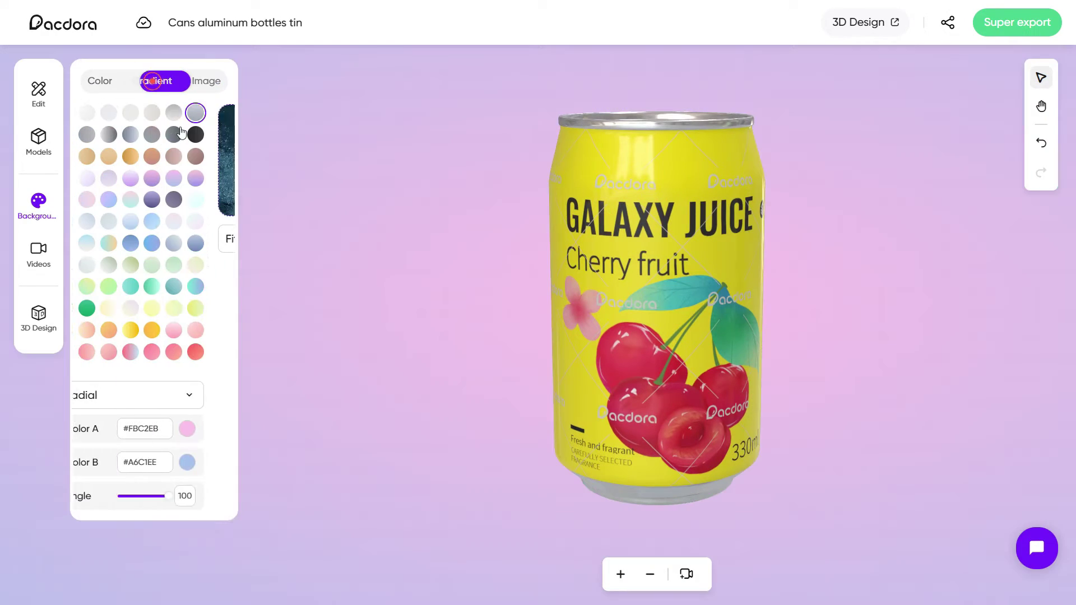
pyautogui.scroll(-3, 493, 334)
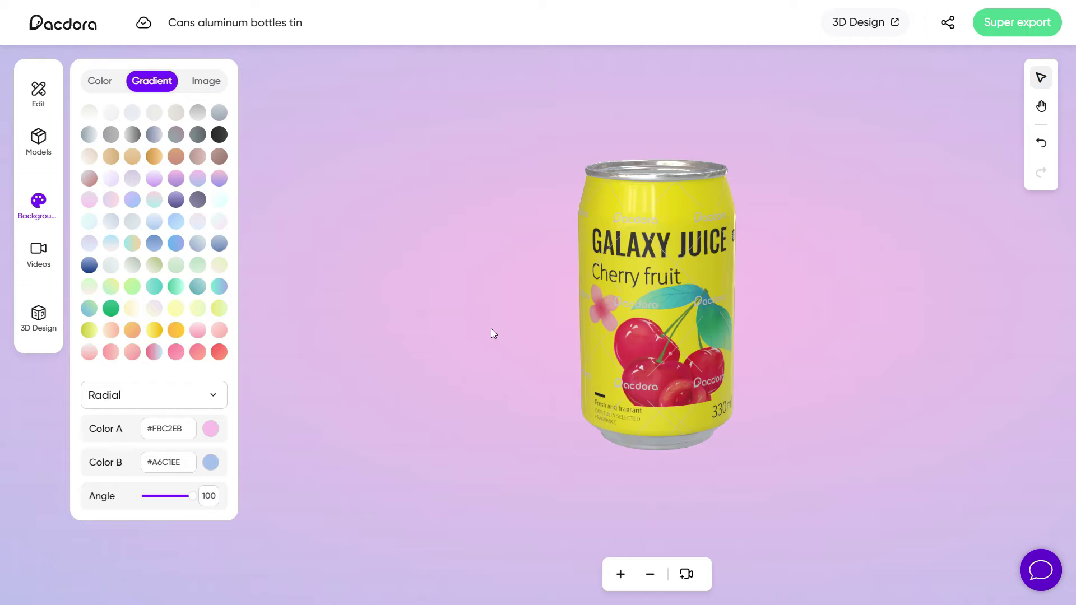
# Try a transparent background behind the can and switch back to the pink-blue radial gradient.
pyautogui.click(100, 81)
pyautogui.click(89, 139)
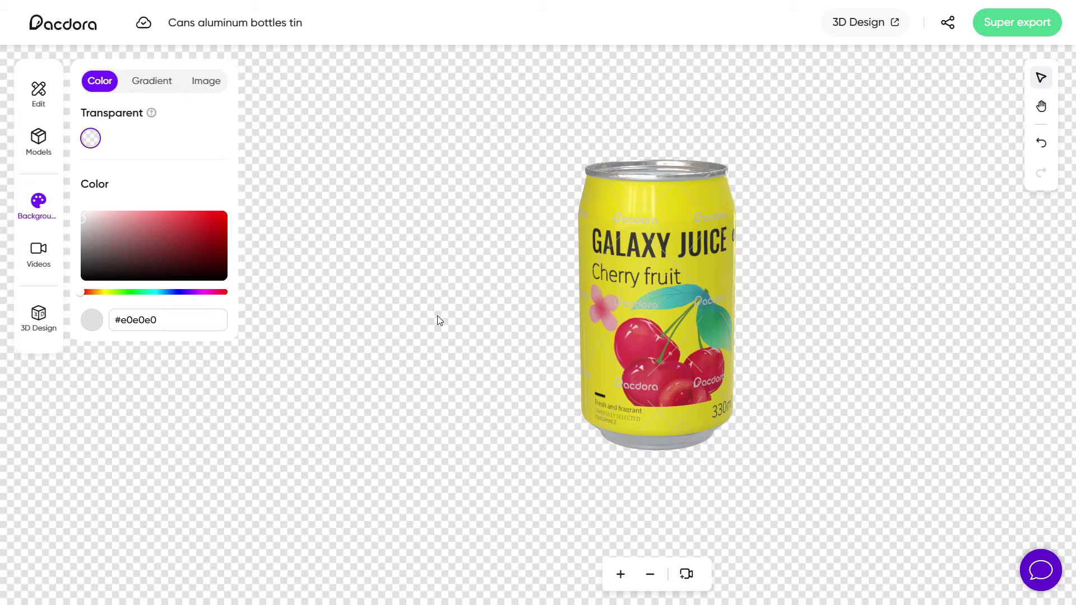
pyautogui.click(159, 83)
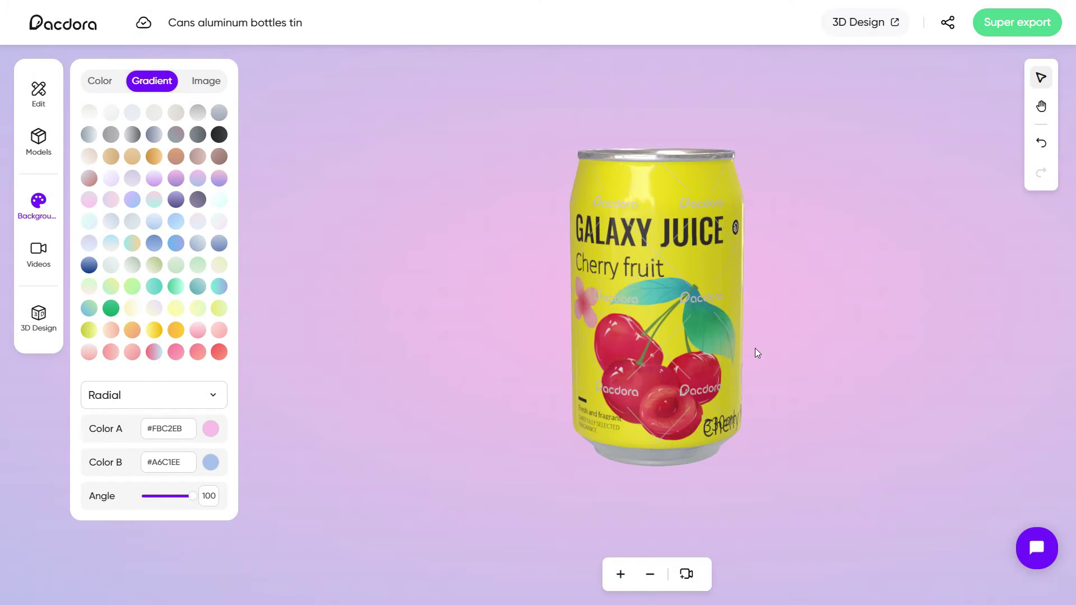
# Open the mockup export, compare the 3:4 and 9:16 image ratios, settle on 1:1 and turn the can slightly.
pyautogui.click(1004, 24)
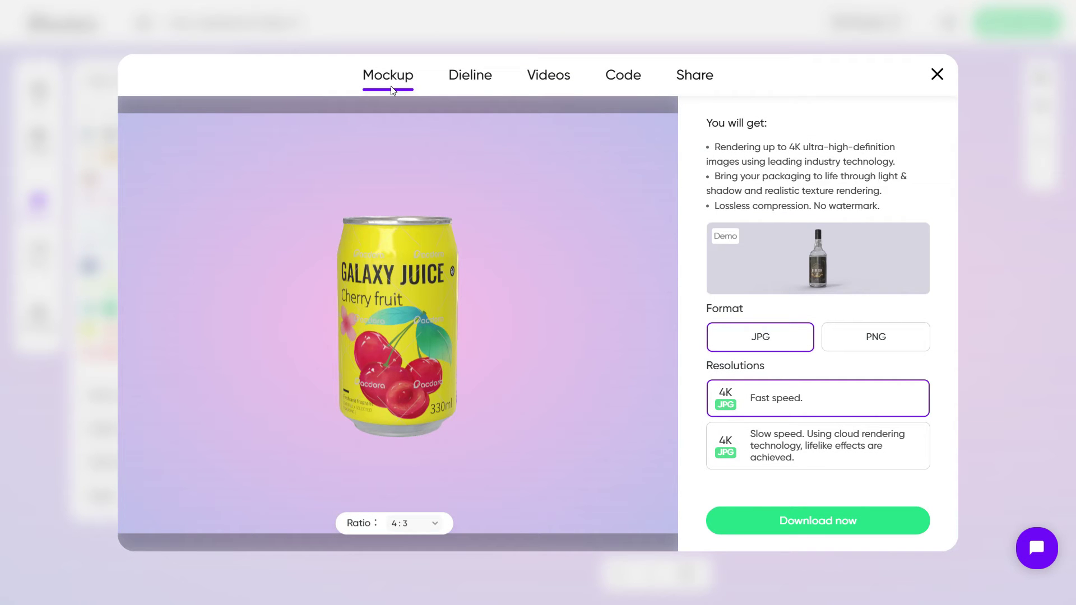
pyautogui.click(429, 523)
pyautogui.click(420, 487)
pyautogui.click(409, 521)
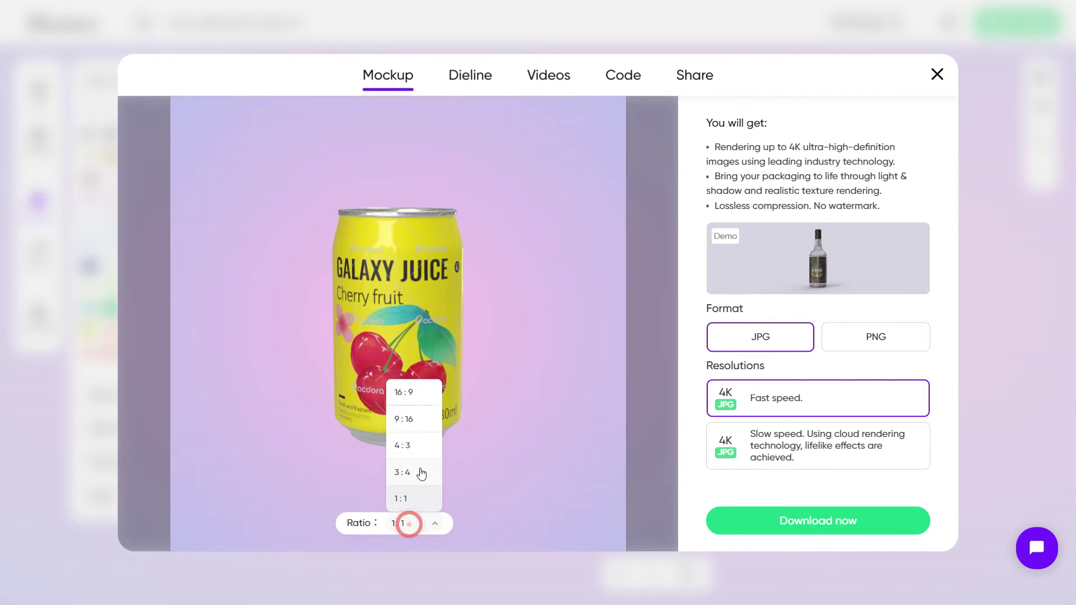
pyautogui.click(420, 472)
pyautogui.click(425, 524)
pyautogui.click(414, 419)
pyautogui.click(428, 523)
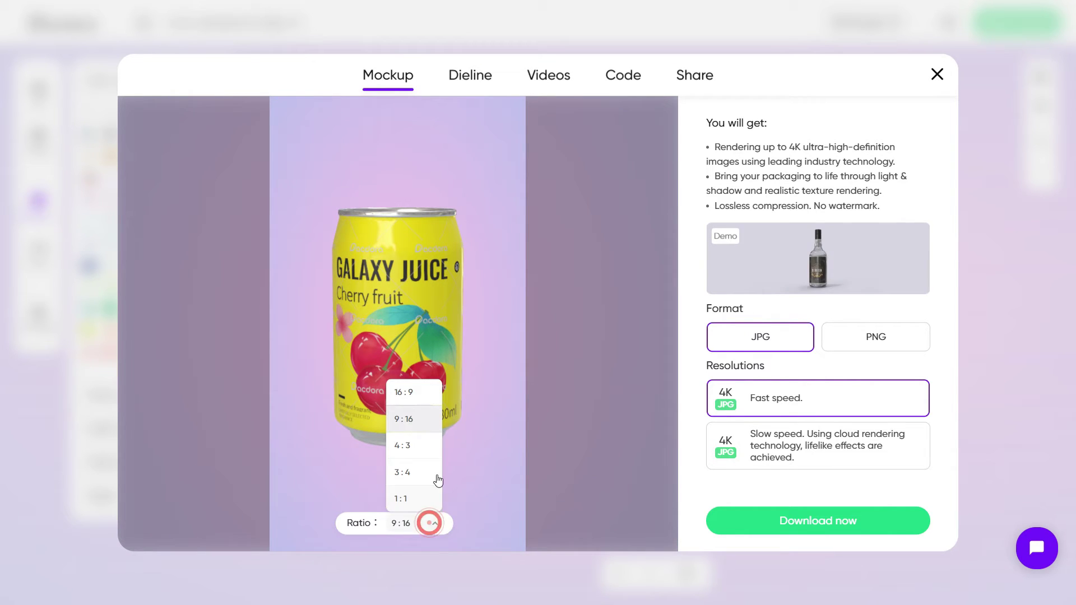
pyautogui.click(424, 499)
pyautogui.moveTo(379, 362); pyautogui.dragTo(490, 360)
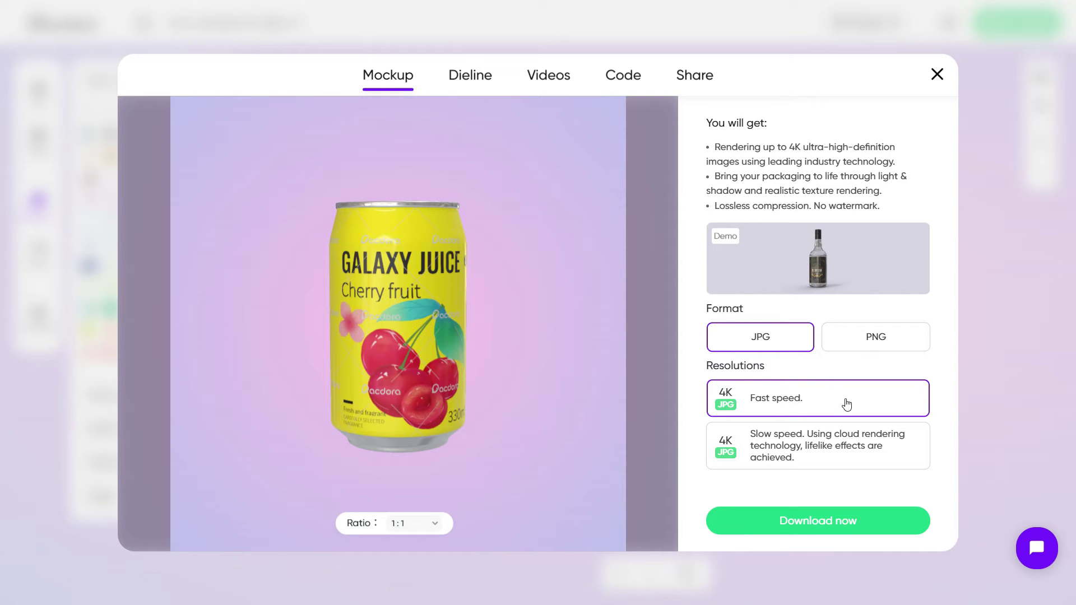
# Try the slow cloud-rendered 4K JPG resolution for the mockup export and return to the fast 4K one.
pyautogui.click(894, 451)
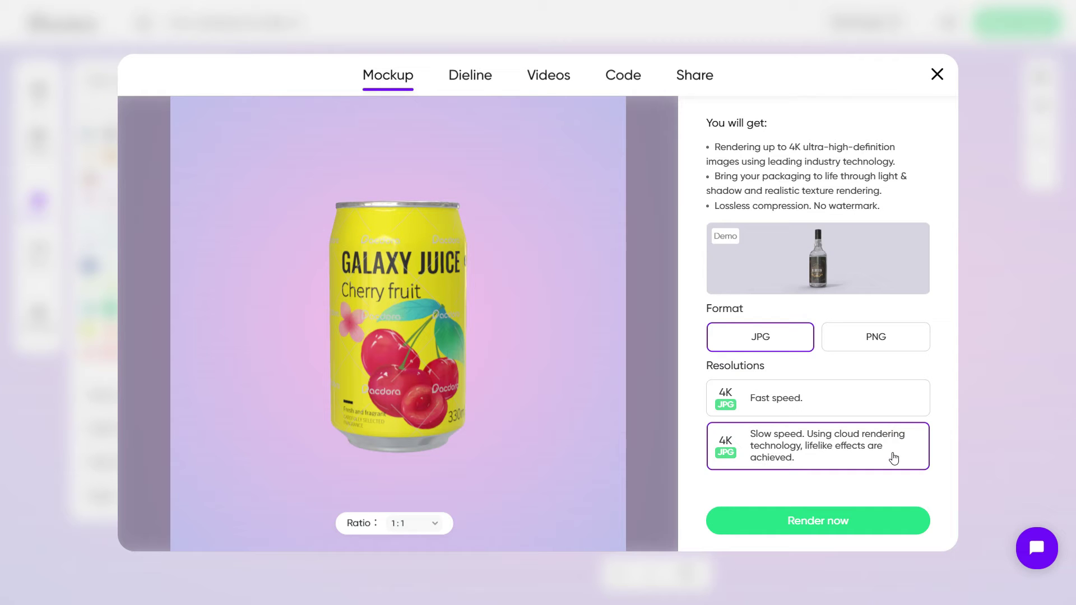
pyautogui.click(877, 400)
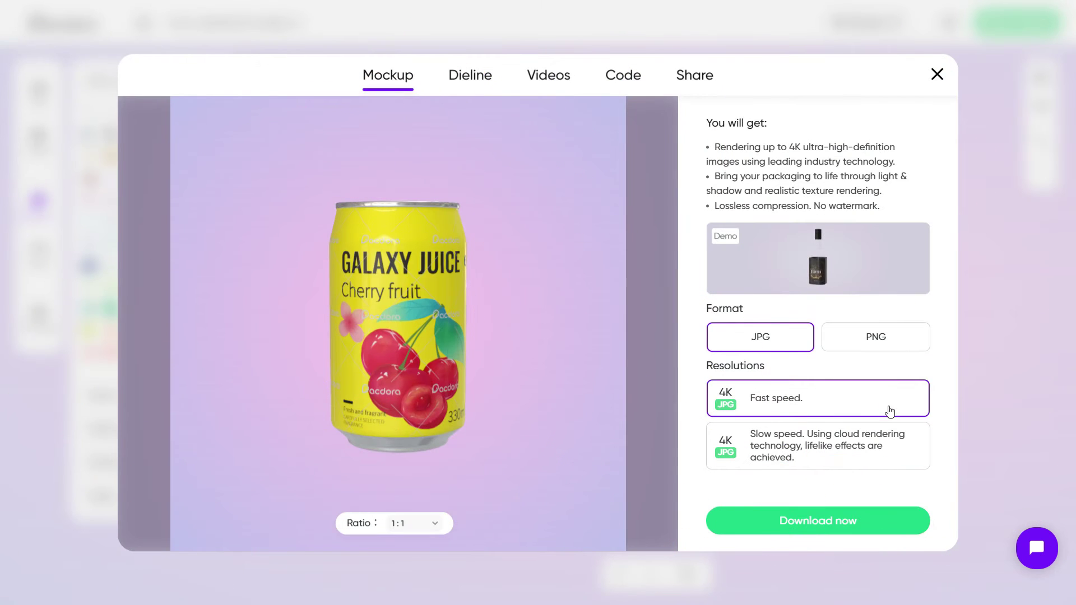
# Set the dieline export to RGB, compare the AI and DXF formats, and settle on the AI file.
pyautogui.click(478, 76)
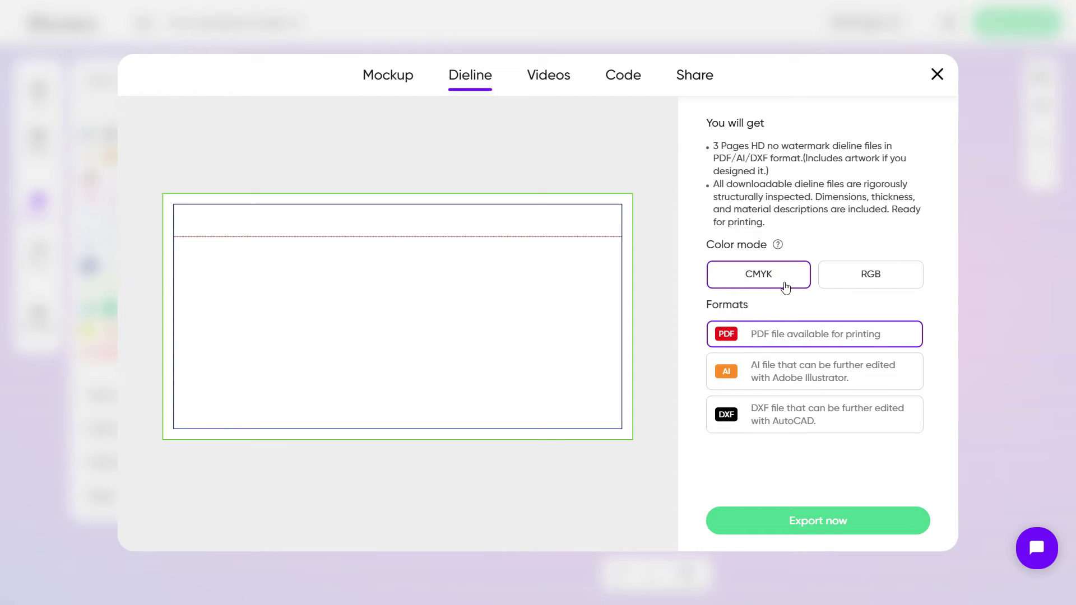
pyautogui.click(898, 283)
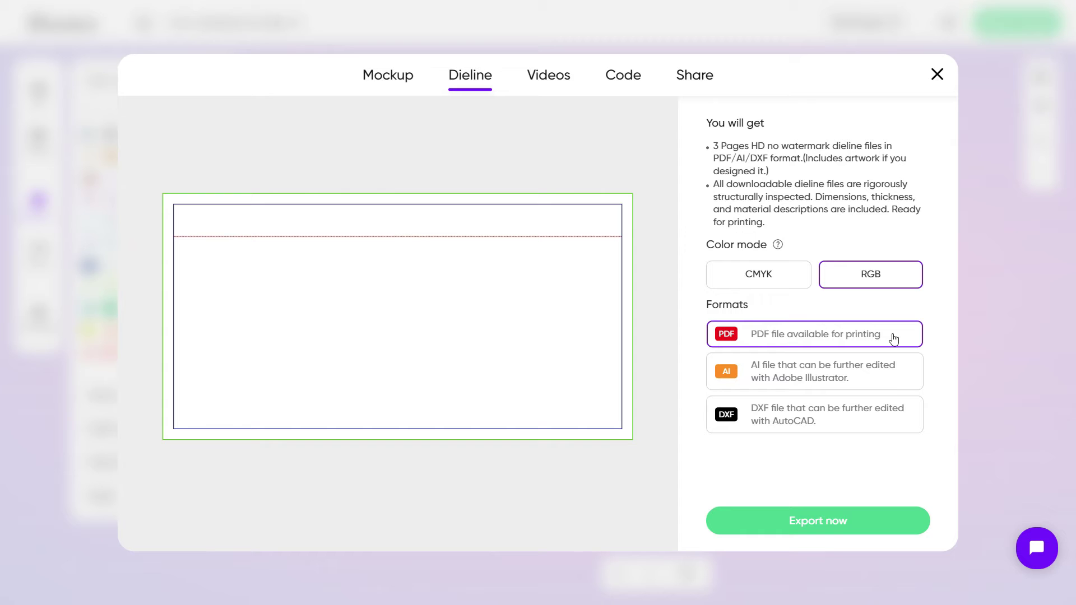
pyautogui.click(741, 386)
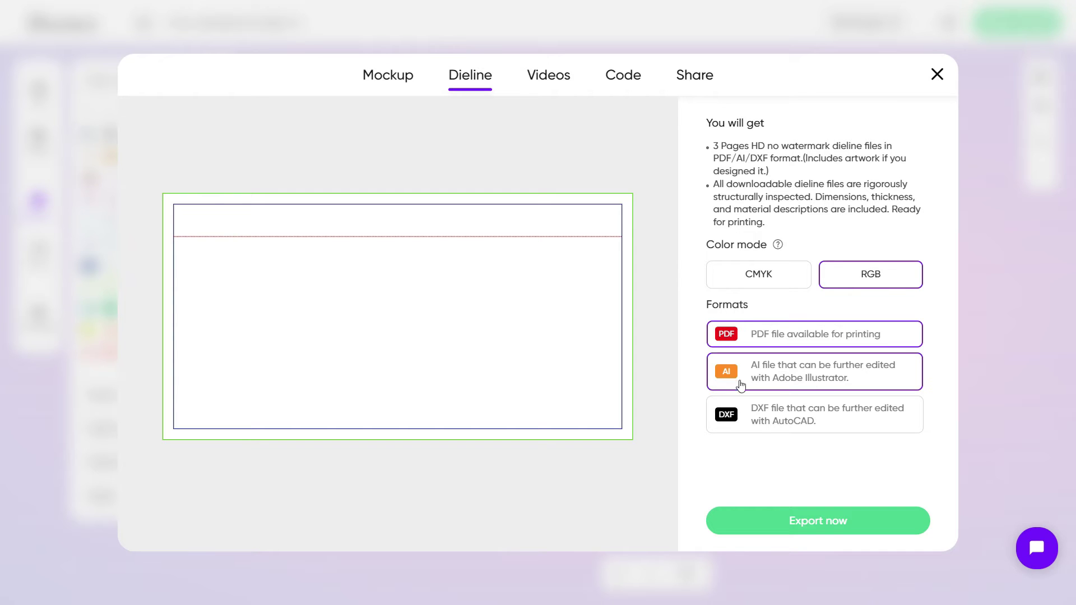
pyautogui.click(869, 376)
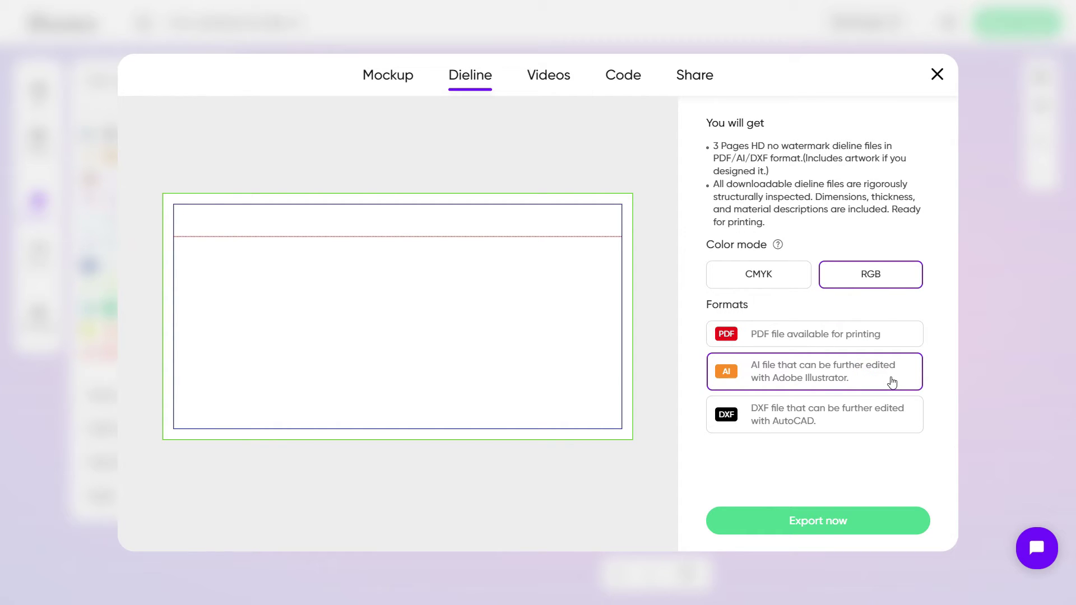
pyautogui.click(730, 422)
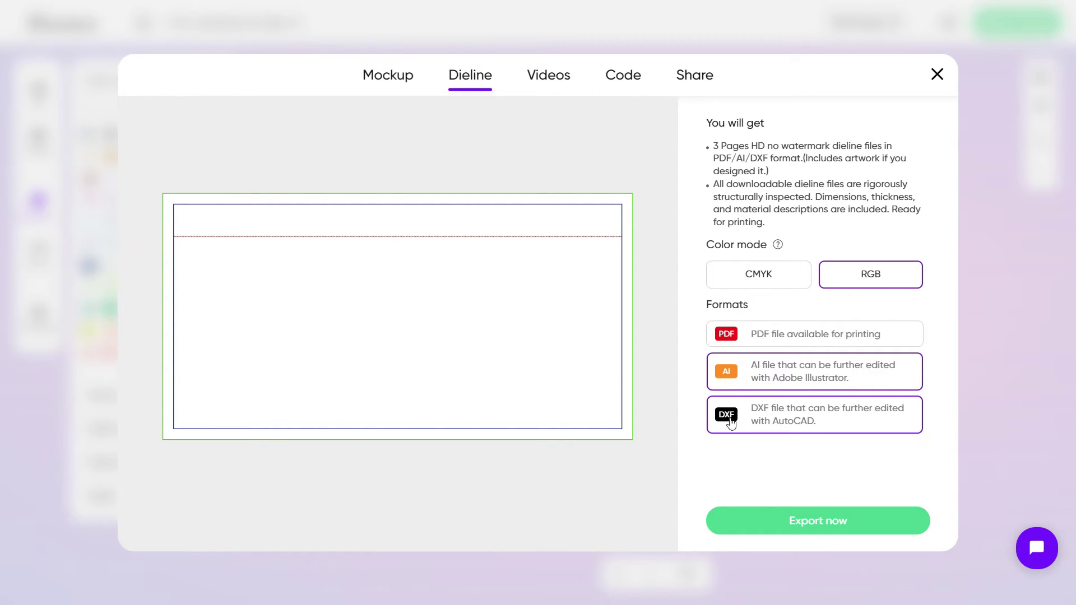
pyautogui.click(876, 425)
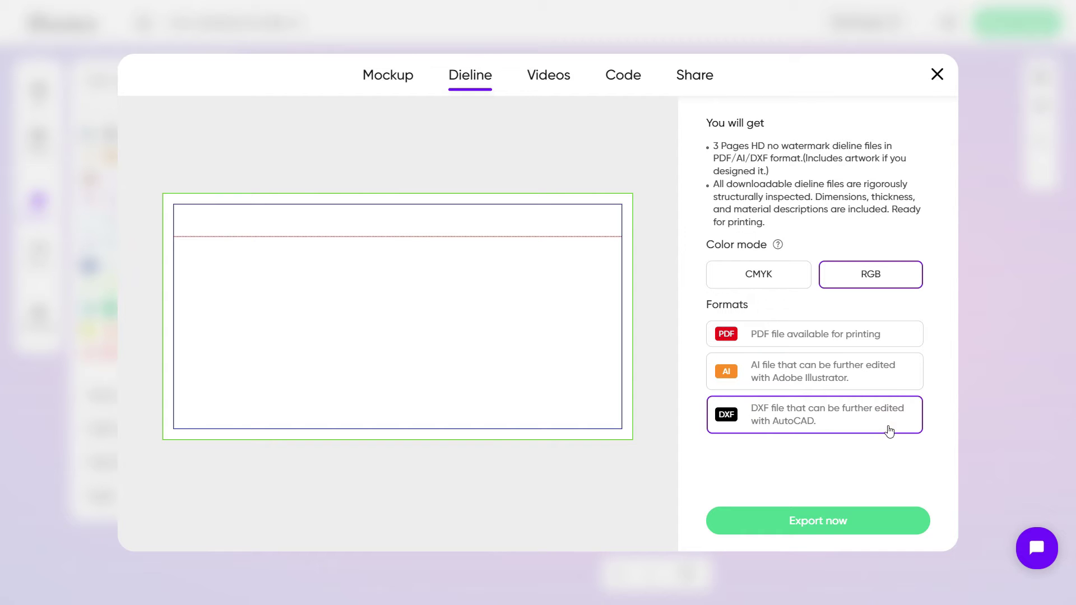
pyautogui.click(903, 377)
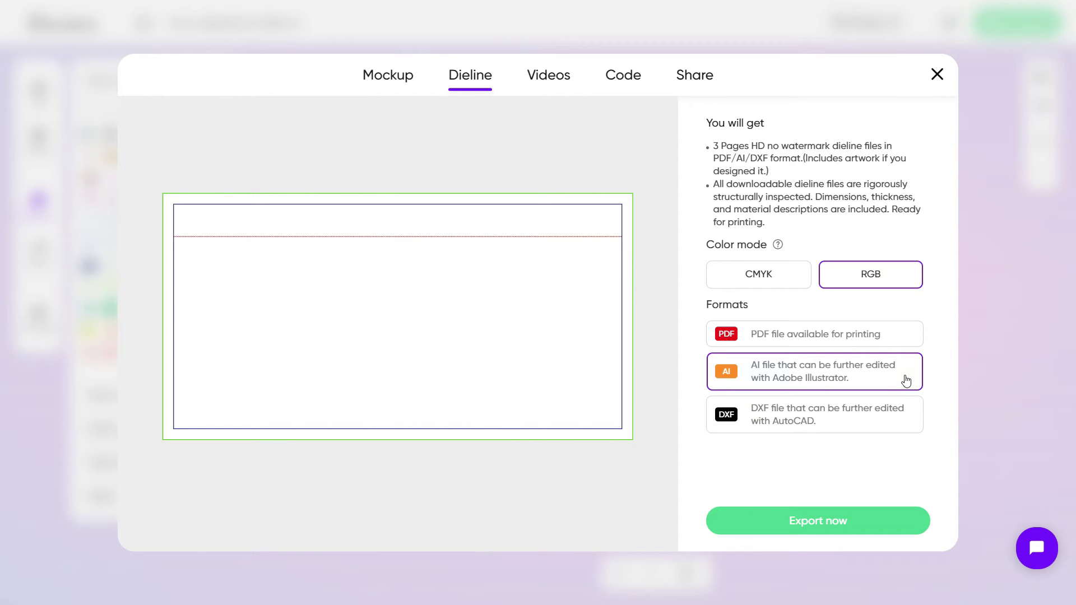
# Preview several 3-second and 4-second animation styles on the can in the video export.
pyautogui.click(544, 84)
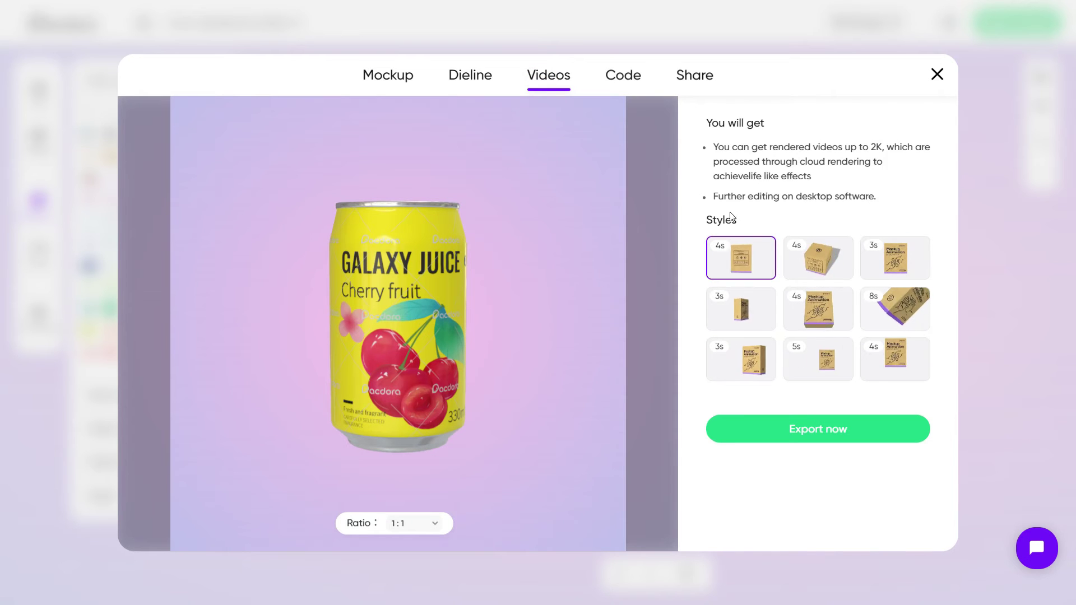
pyautogui.click(745, 264)
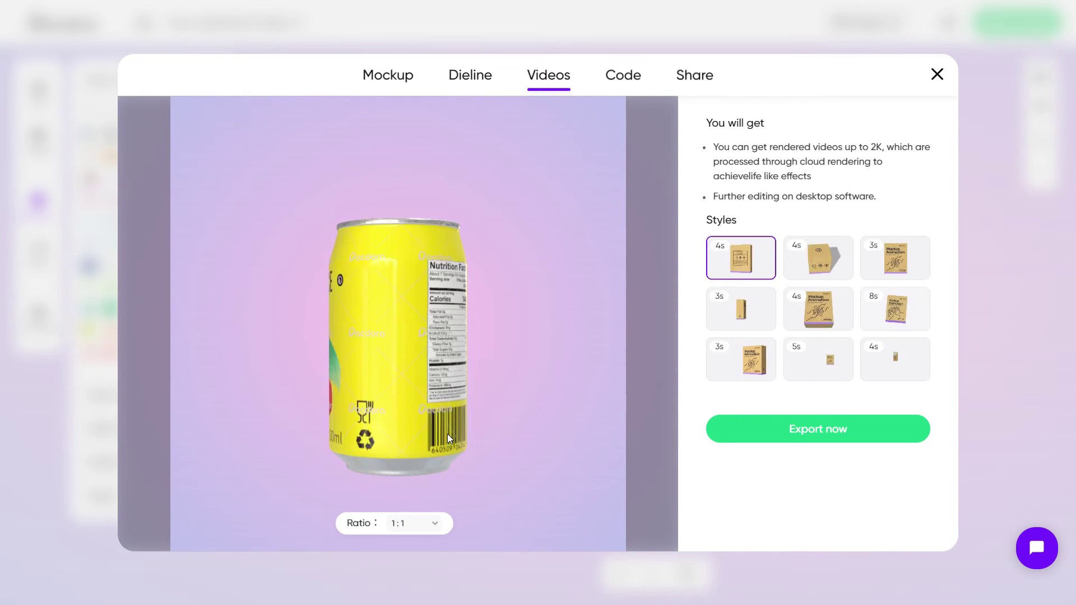
pyautogui.click(818, 259)
pyautogui.click(899, 261)
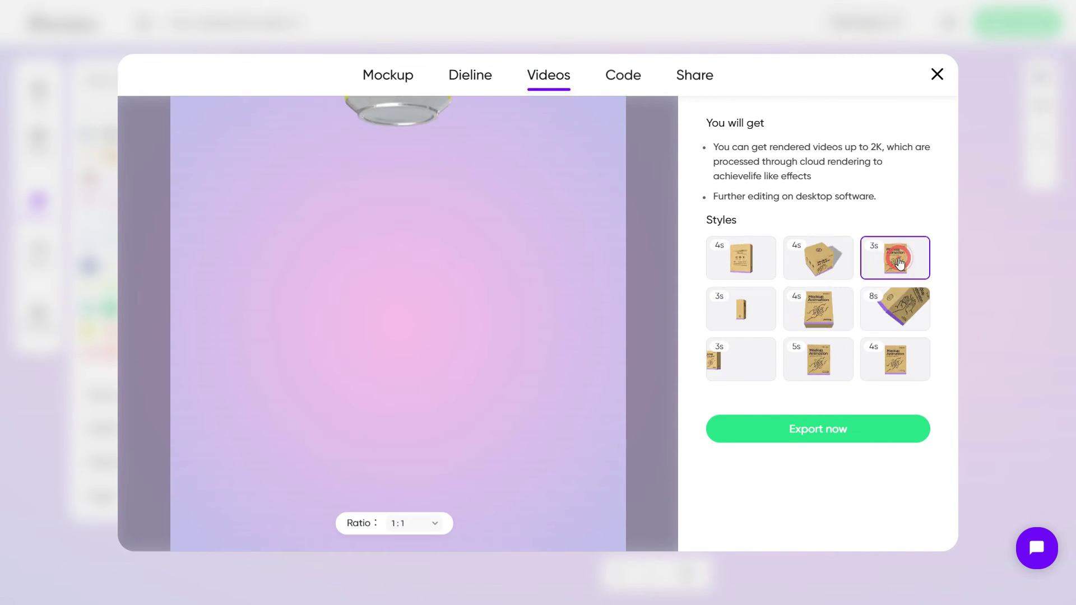
pyautogui.click(814, 311)
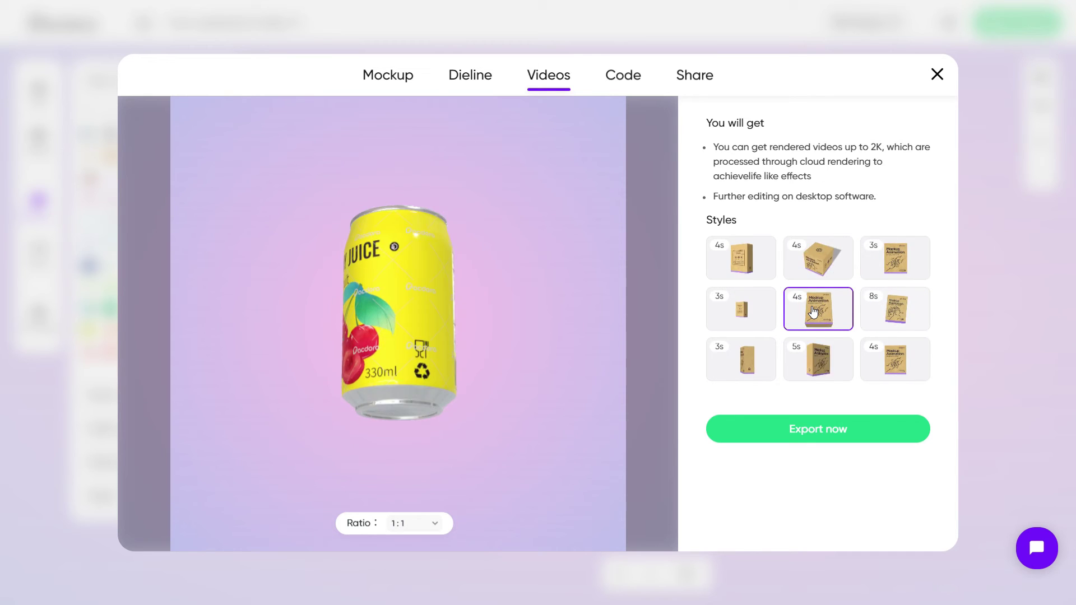
pyautogui.click(751, 351)
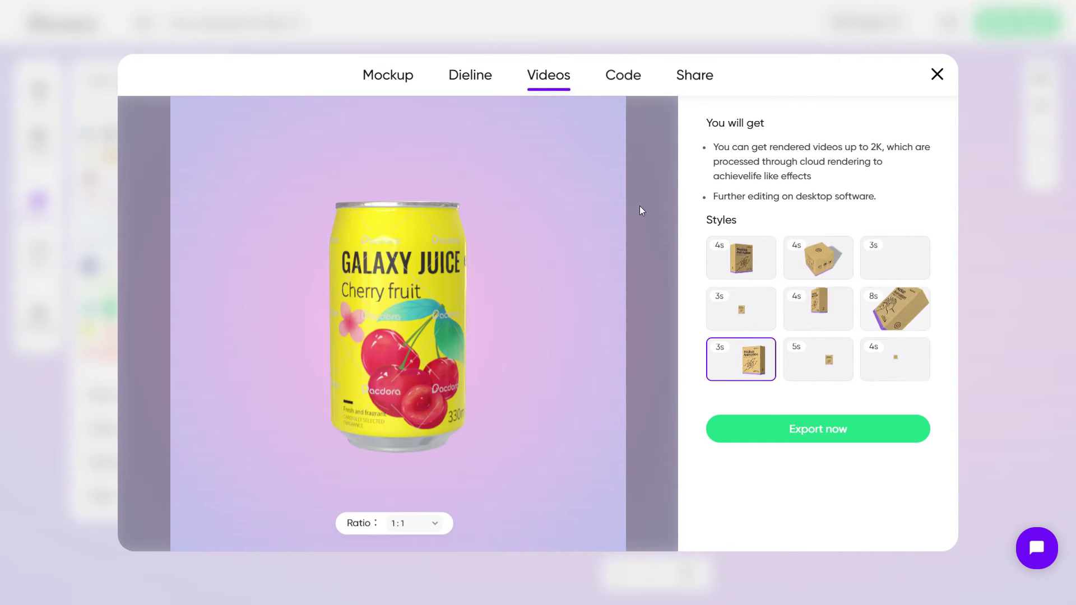
# Look at the HTML embed code and share link options, then return to the mockup image export.
pyautogui.click(622, 82)
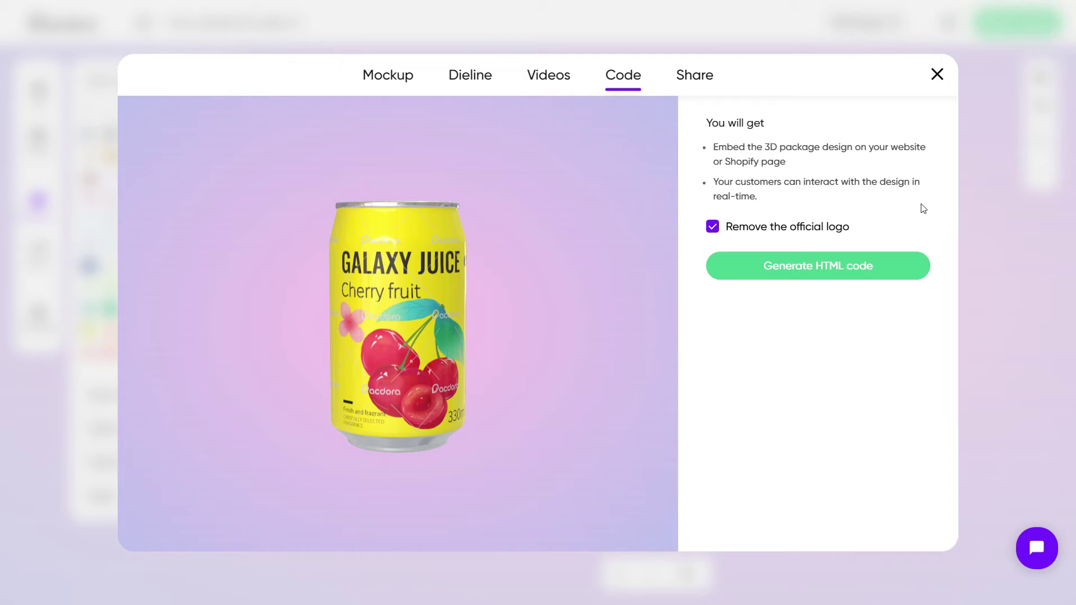
pyautogui.click(707, 88)
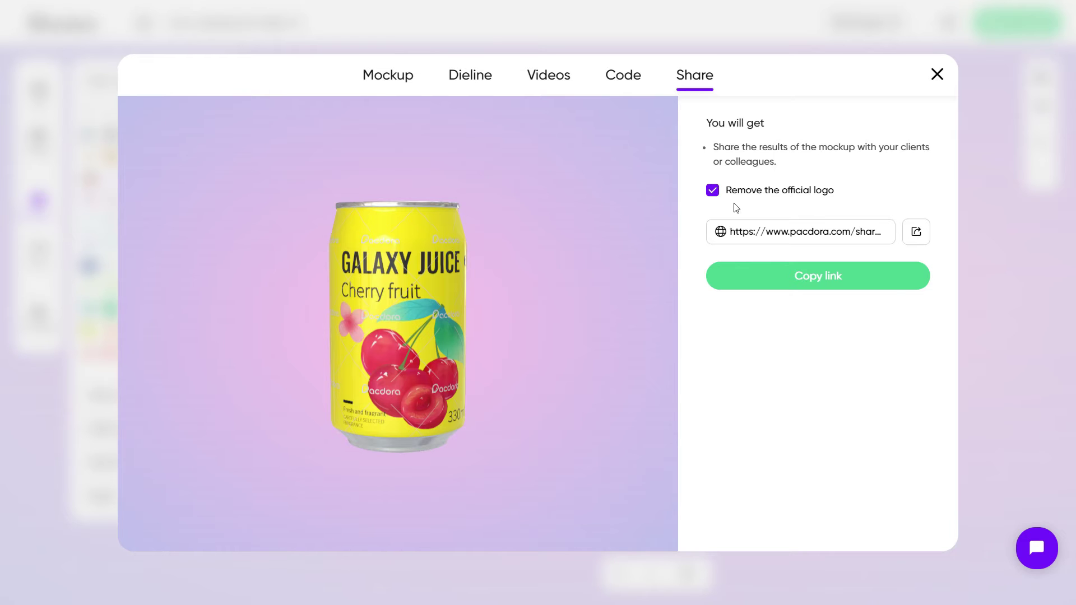
pyautogui.click(409, 74)
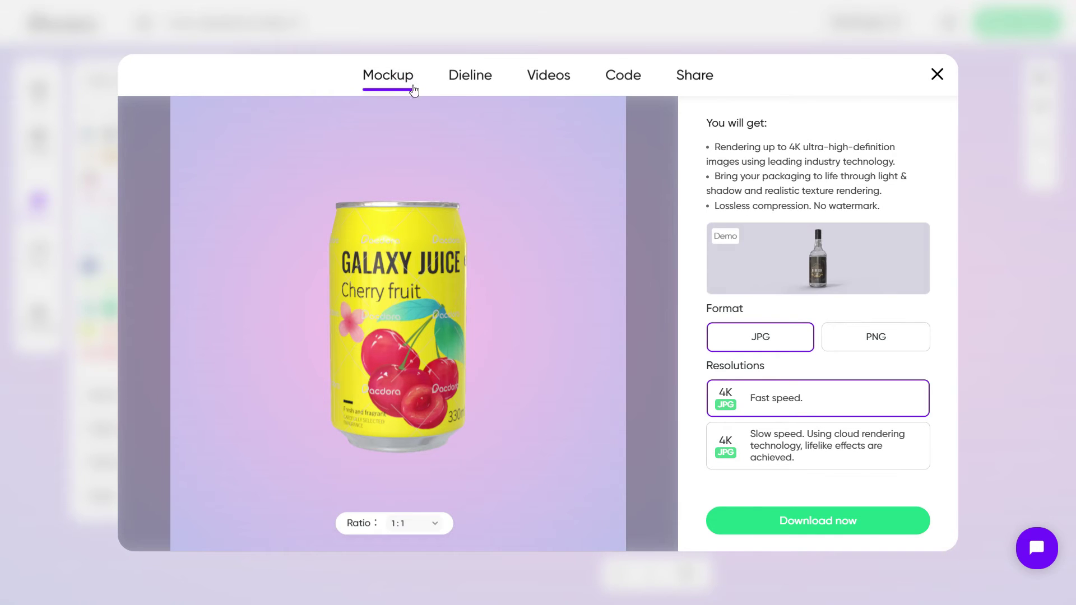
# Request the 4K JPG mockup download and follow the upgrade offer to the Pacdora Pro pricing.
pyautogui.click(869, 516)
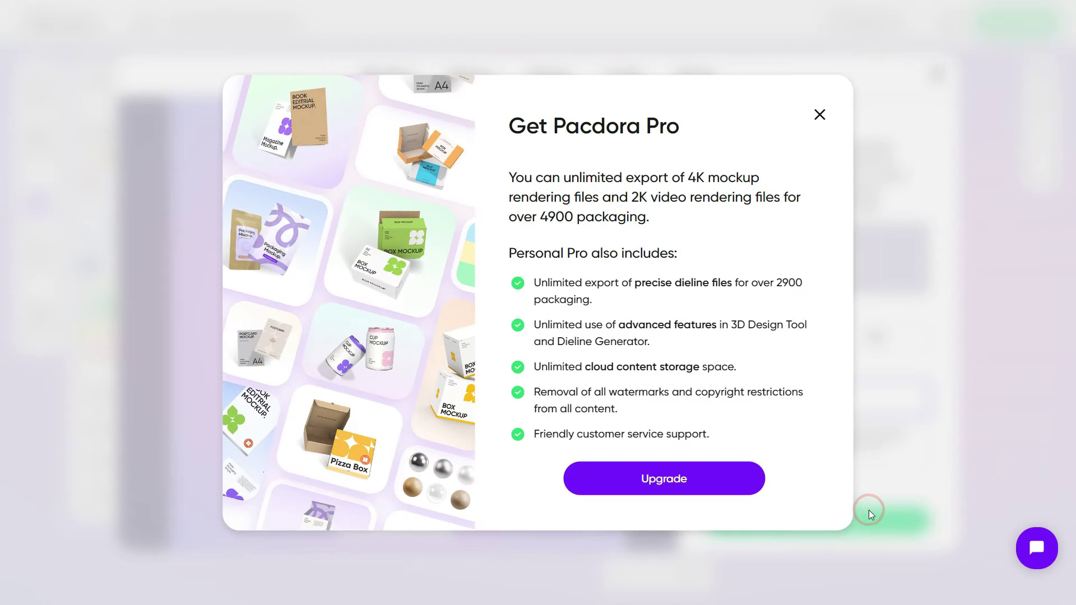
pyautogui.click(736, 479)
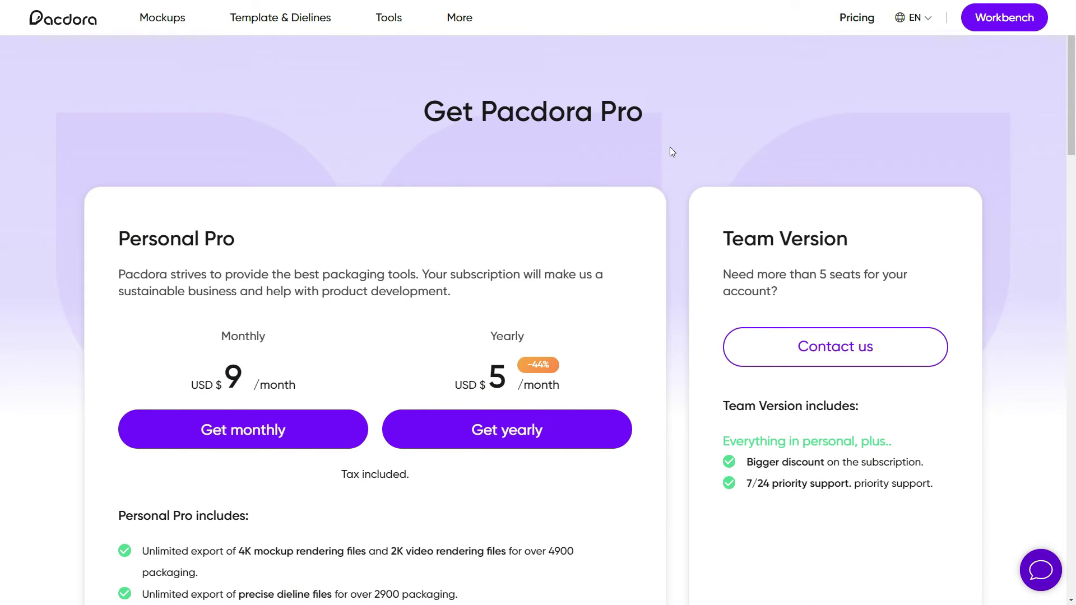
pyautogui.scroll(-3, 670, 146)
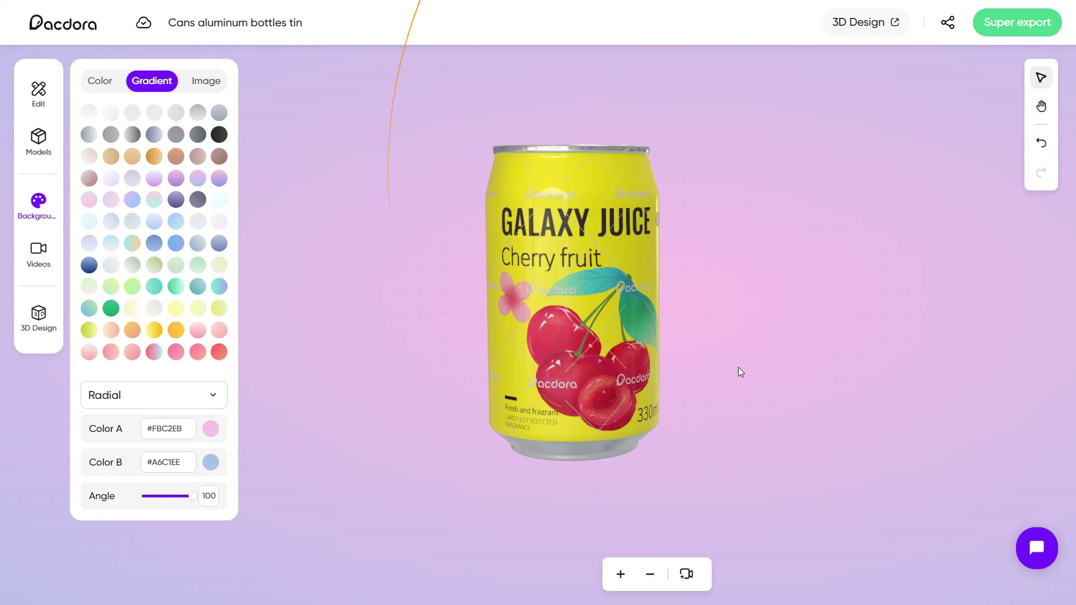
# Open the can in 3D Design, try the three-can podium scene, and apply the first Leaf scene.
pyautogui.click(863, 23)
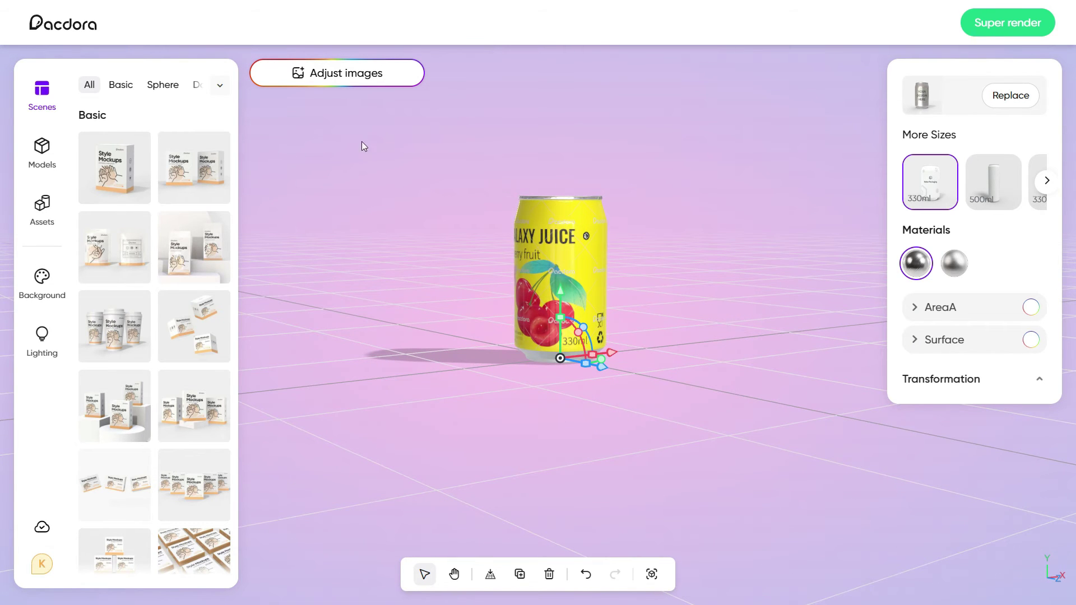
pyautogui.scroll(-2, 115, 224)
pyautogui.click(115, 293)
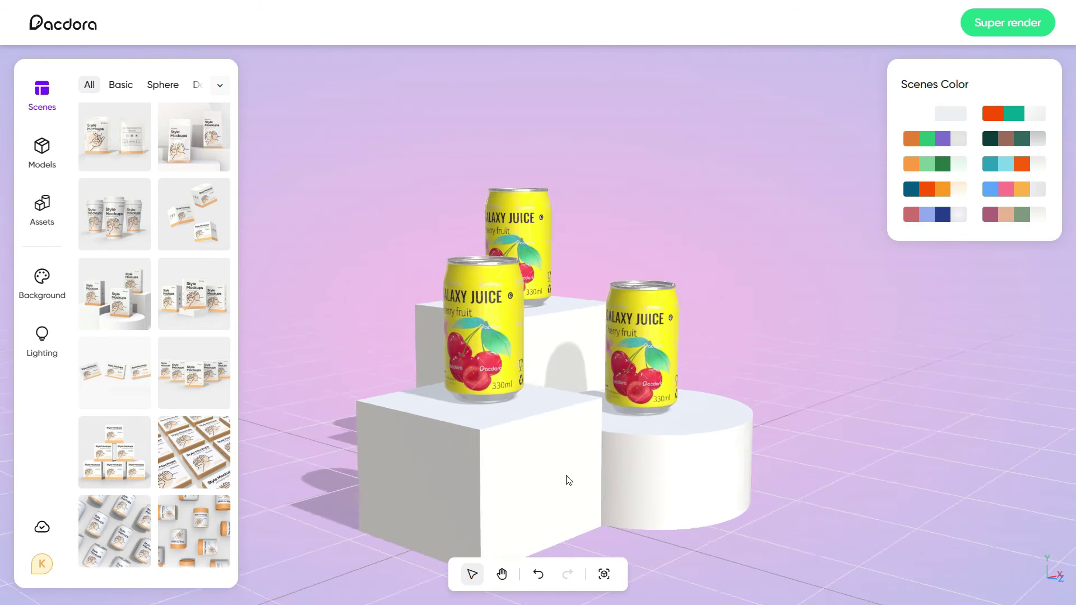
pyautogui.scroll(-10, 142, 445)
pyautogui.click(115, 278)
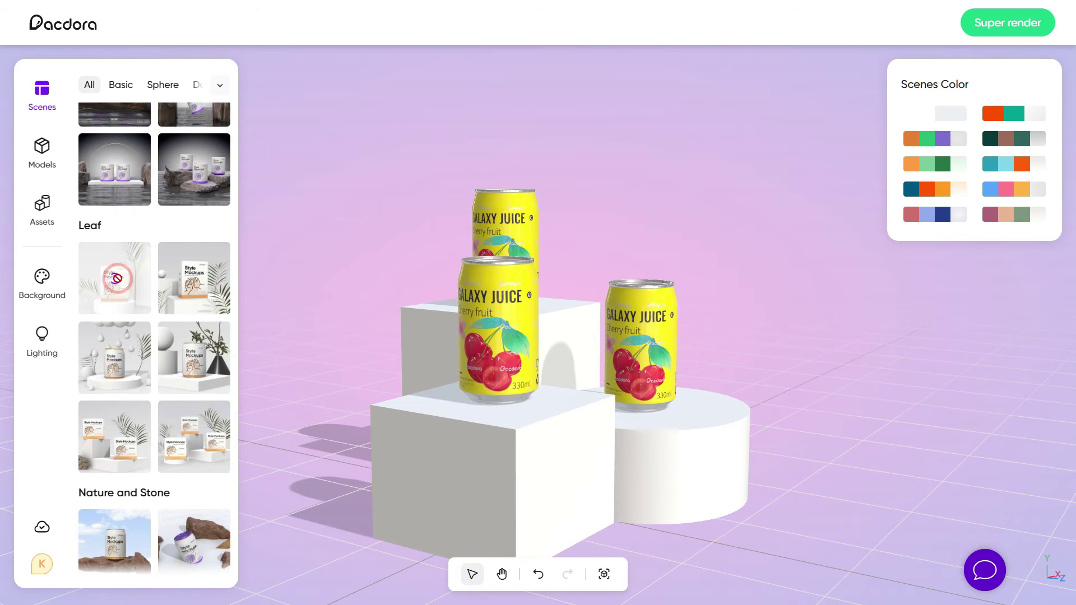
# Try raising the can, moving it sideways and scaling it up, undoing each change.
pyautogui.moveTo(474, 351)
pyautogui.mouseDown()
pyautogui.moveTo(473, 456)
pyautogui.moveTo(596, 465)
pyautogui.mouseUp()
pyautogui.click(600, 351)
pyautogui.moveTo(586, 359); pyautogui.dragTo(587, 213)
pyautogui.hotkey('ctrl', 'z')
pyautogui.moveTo(633, 415); pyautogui.dragTo(807, 415)
pyautogui.hotkey('ctrl', 'z')
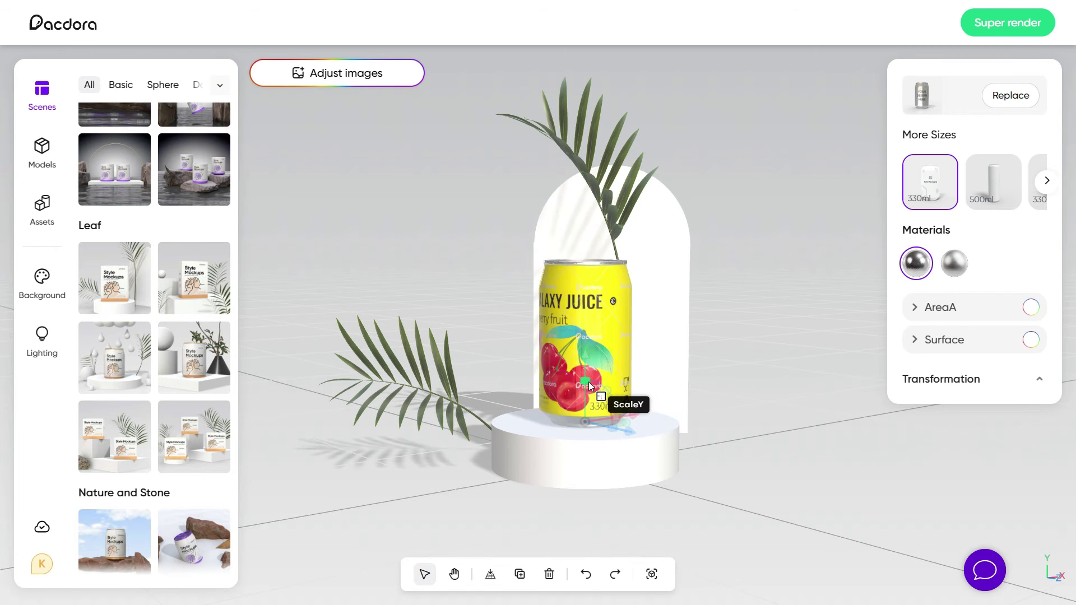
pyautogui.moveTo(585, 381); pyautogui.dragTo(633, 432)
pyautogui.hotkey('ctrl', 'z')
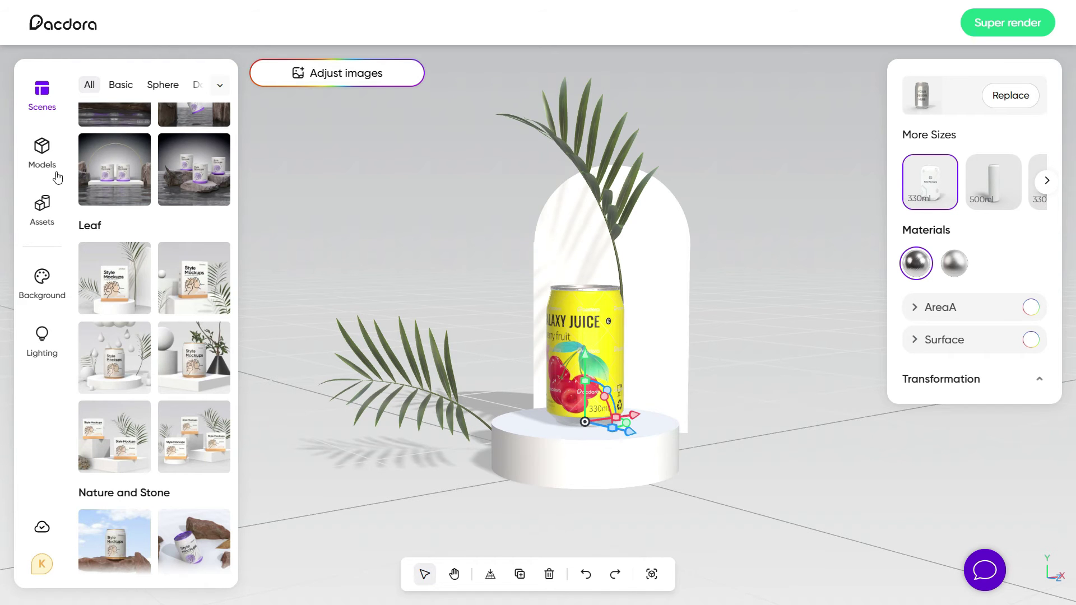
# Add the 250 ml clear glass bottle from the model library and stand it on the floor left of the podium.
pyautogui.click(44, 155)
pyautogui.scroll(-5, 154, 317)
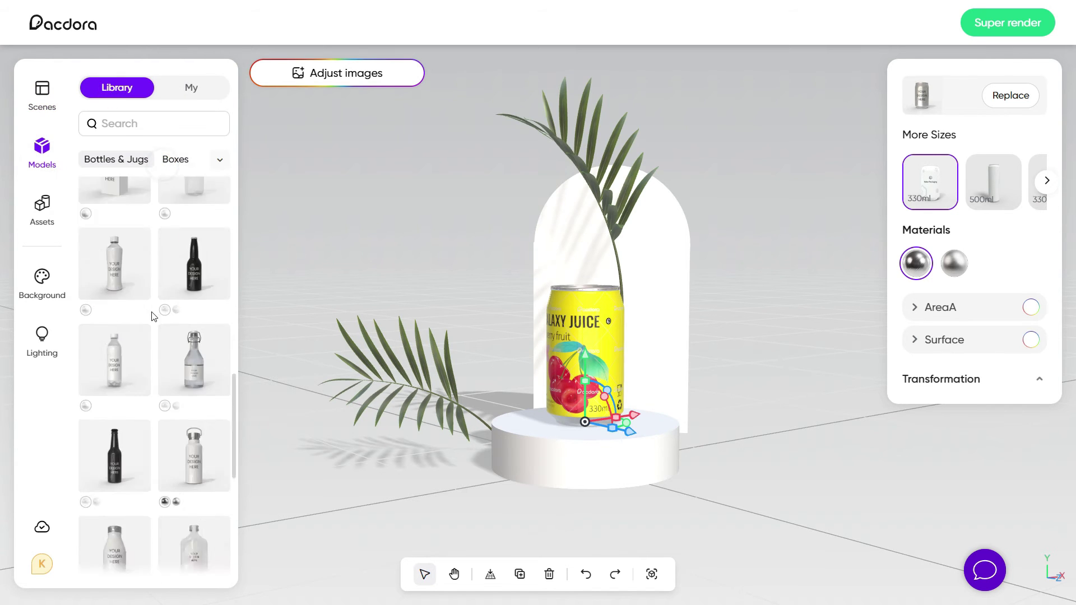
pyautogui.scroll(-5, 154, 316)
pyautogui.click(115, 371)
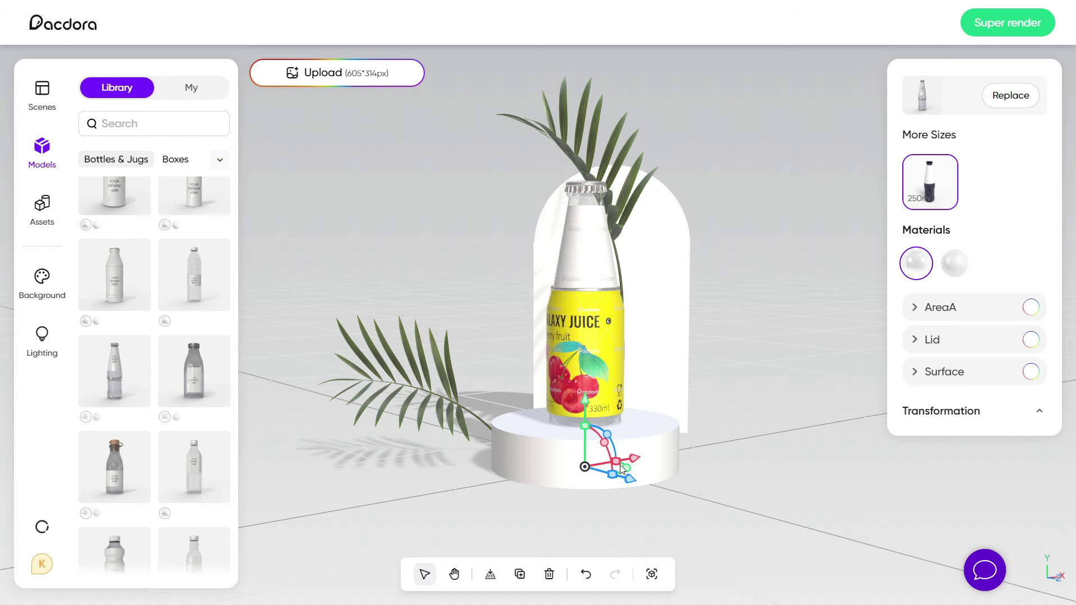
pyautogui.moveTo(635, 459); pyautogui.dragTo(455, 490)
pyautogui.moveTo(400, 459); pyautogui.dragTo(401, 476)
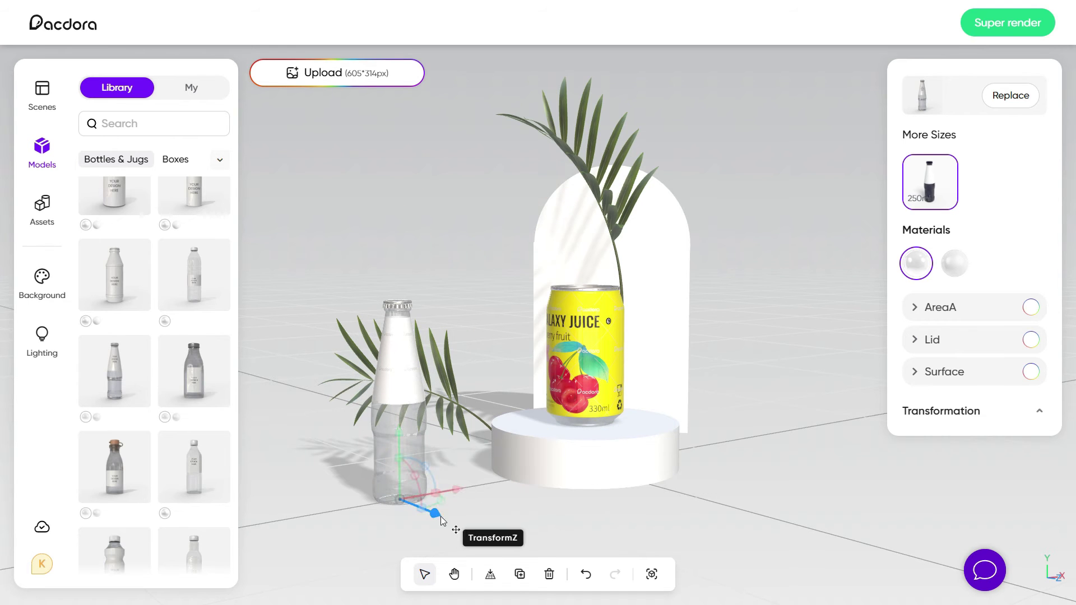
# Add the wooden bowl of walnuts from the assets, scale it down and place it right of the podium.
pyautogui.click(42, 206)
pyautogui.scroll(-5, 178, 285)
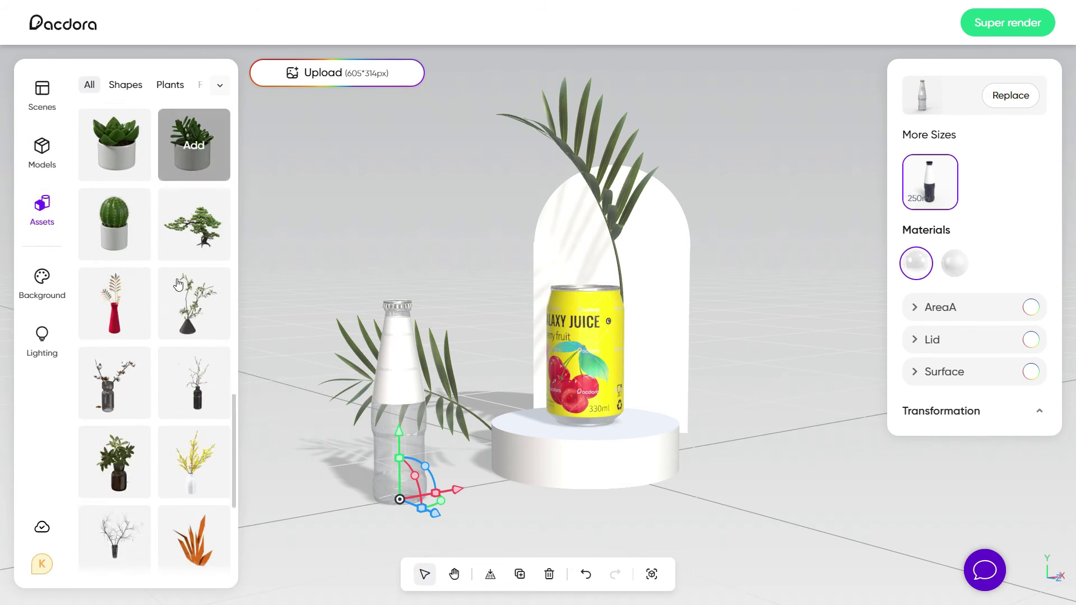
pyautogui.scroll(-10, 178, 285)
pyautogui.click(194, 278)
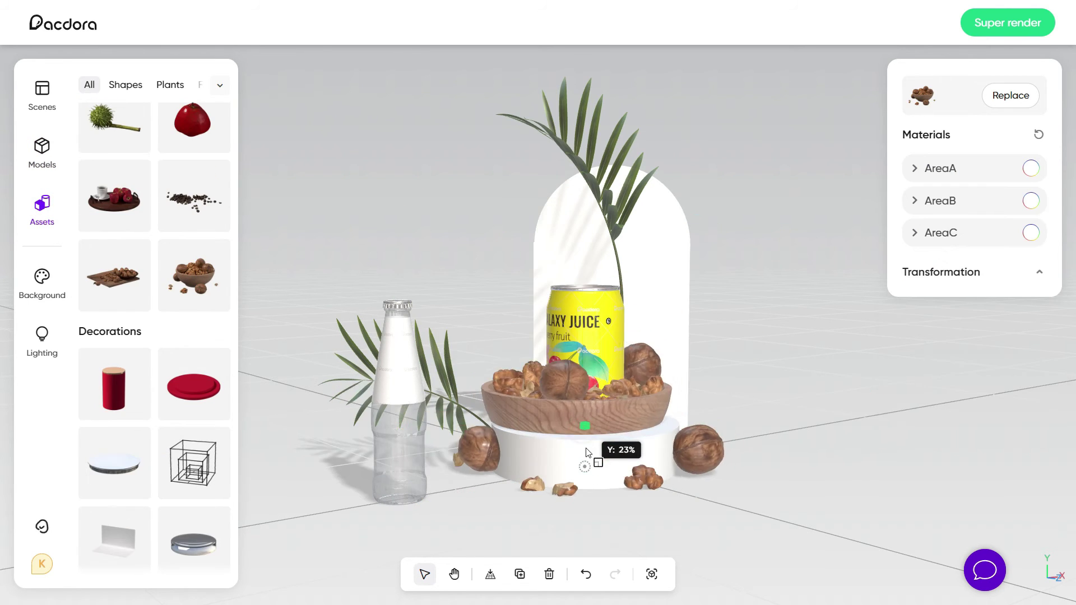
pyautogui.moveTo(586, 453); pyautogui.dragTo(812, 455)
pyautogui.moveTo(700, 347); pyautogui.dragTo(594, 454)
pyautogui.click(725, 283)
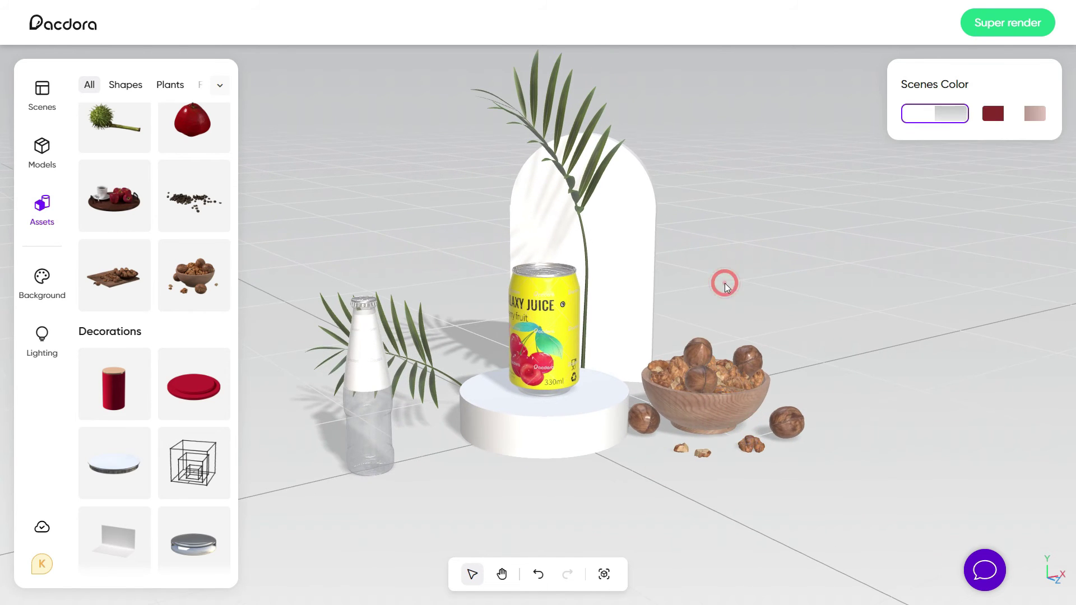
# Compare the Skyfire sunset, Evening sun and Silky moonlight lighting presets and apply Daylight.
pyautogui.click(42, 335)
pyautogui.click(174, 386)
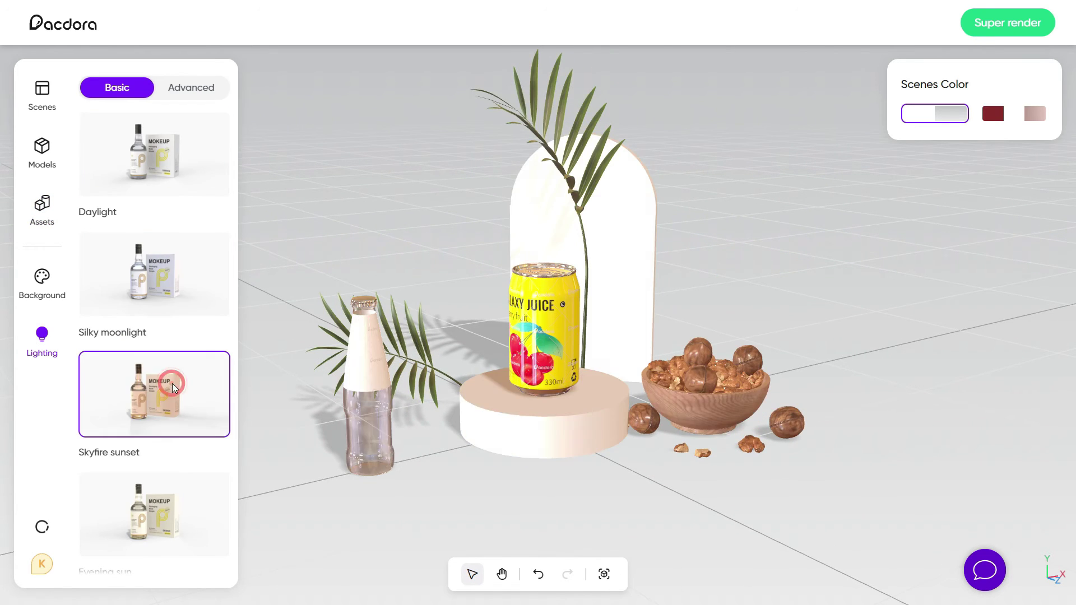
pyautogui.click(159, 500)
pyautogui.click(180, 283)
pyautogui.click(175, 169)
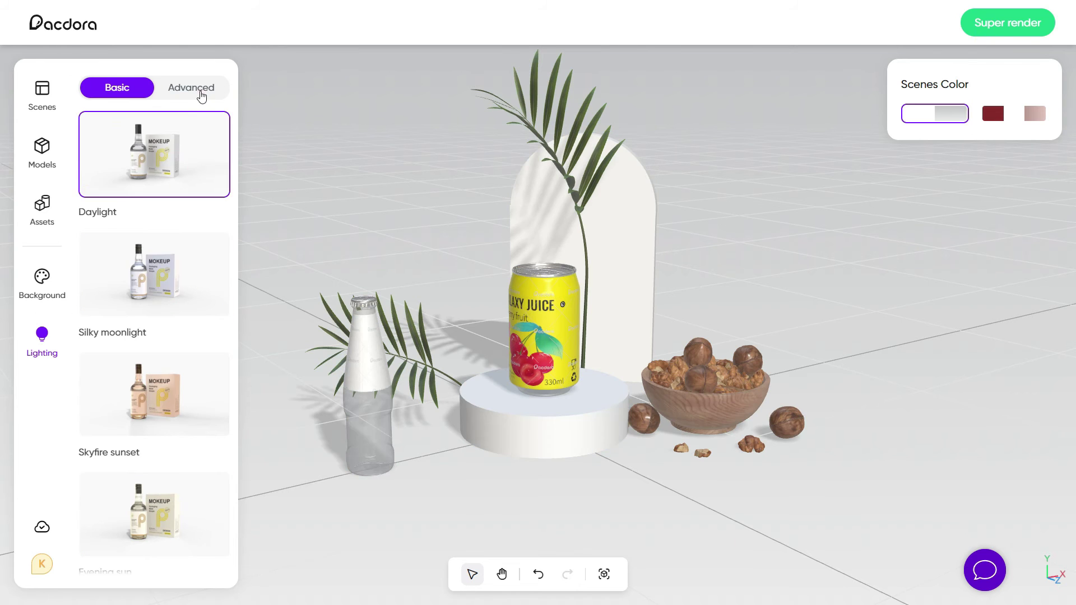
# Set the light's height to 41° in the advanced lighting, with the angle at 0°.
pyautogui.click(191, 88)
pyautogui.moveTo(154, 258)
pyautogui.mouseDown()
pyautogui.moveTo(168, 250)
pyautogui.moveTo(154, 257)
pyautogui.mouseUp()
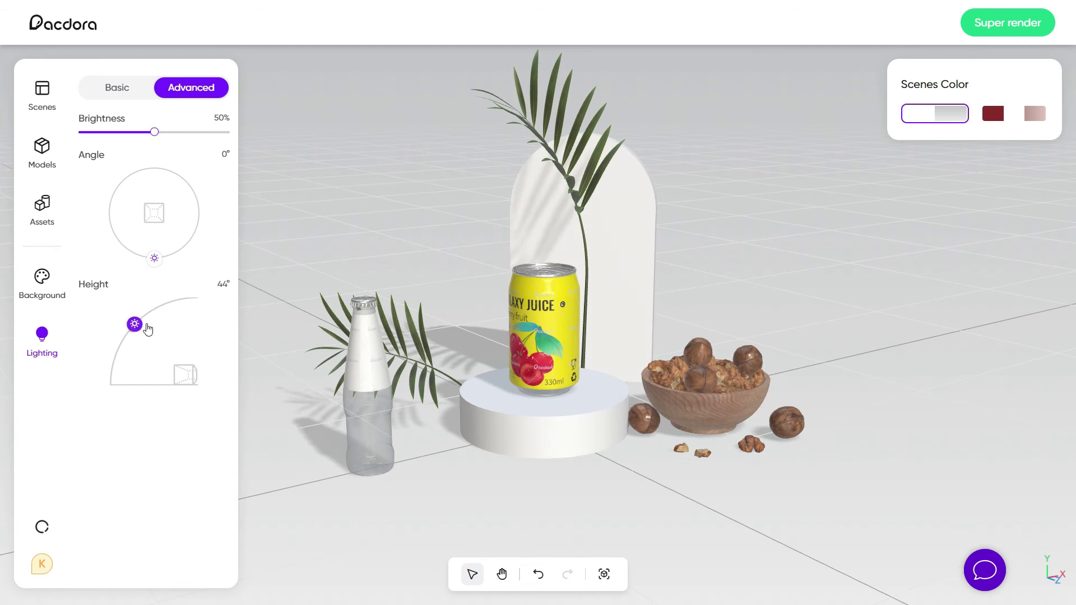
pyautogui.moveTo(148, 330)
pyautogui.mouseDown()
pyautogui.moveTo(124, 346)
pyautogui.moveTo(148, 342)
pyautogui.mouseUp()
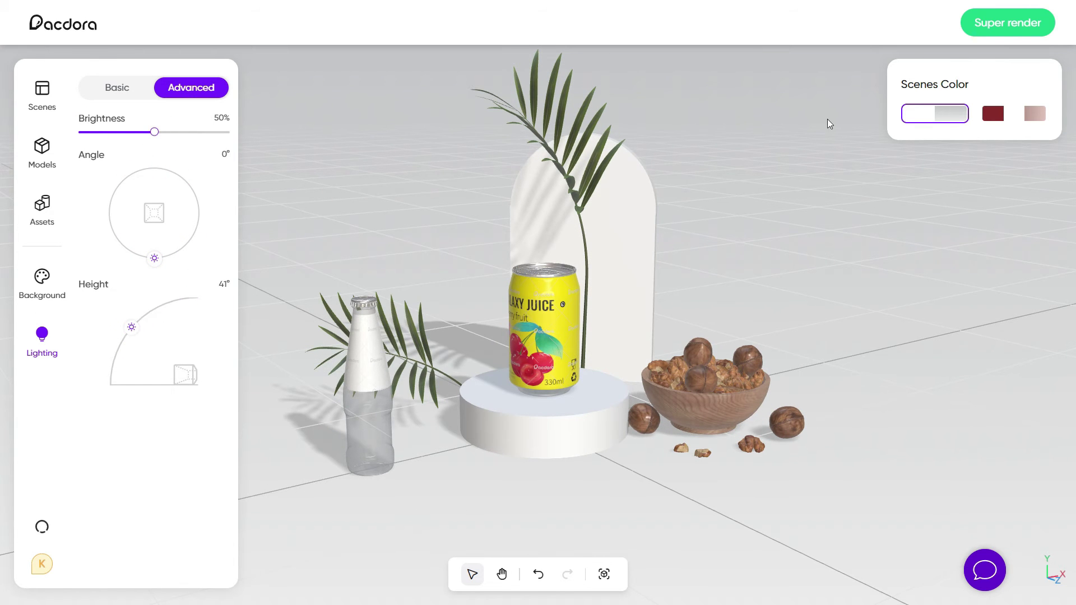
# Start a Super render of the composed soda can scene.
pyautogui.click(1008, 23)
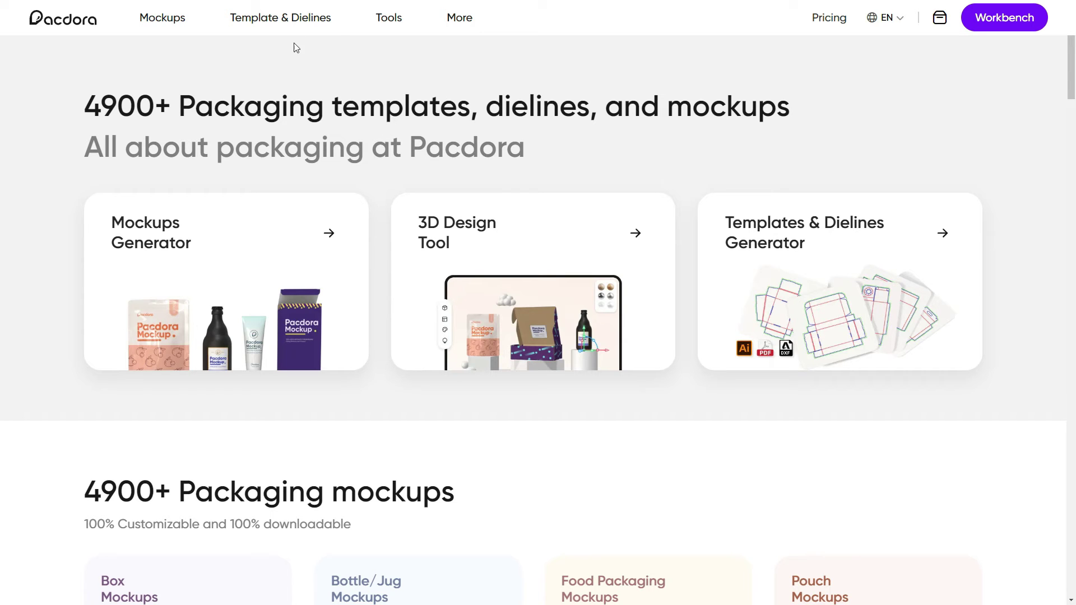
# Search the template and dieline library for a pizza box and open the custom dimensions flip top mailer box dieline.
pyautogui.click(303, 17)
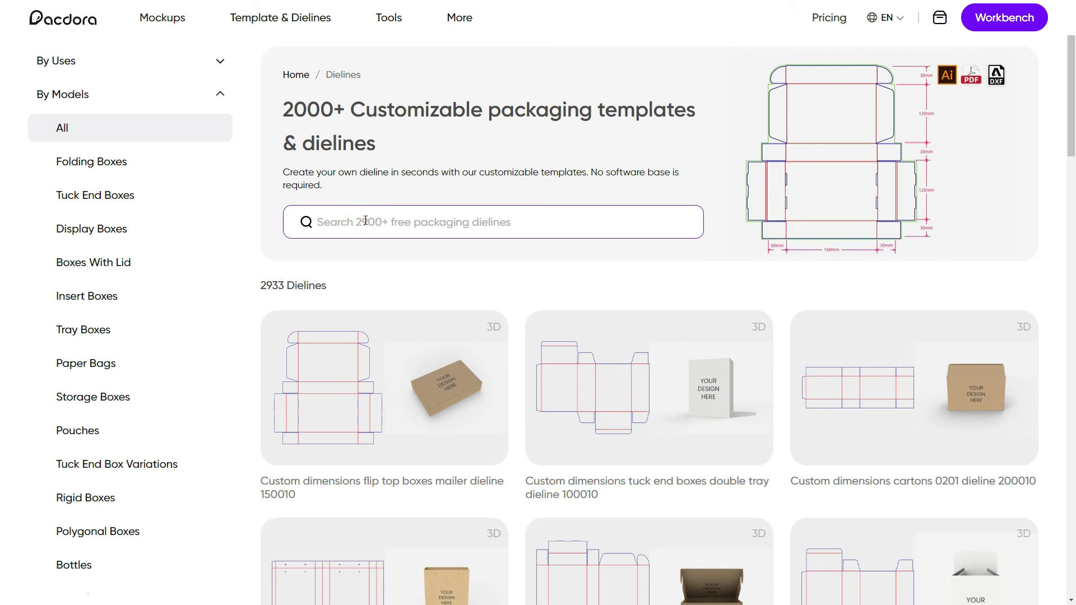
pyautogui.write('pizz')
pyautogui.click(344, 260)
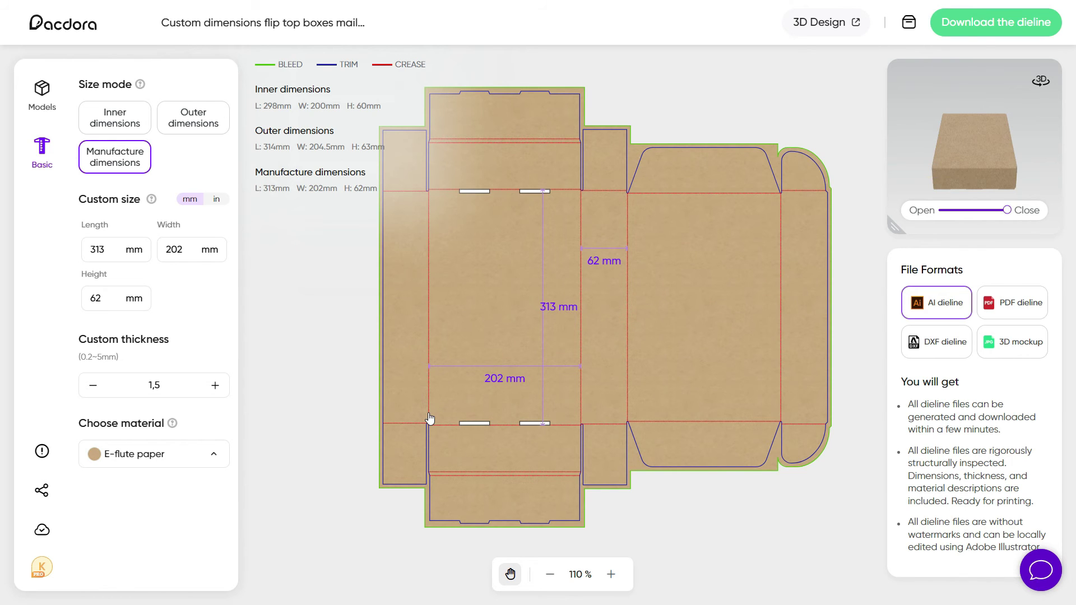
# Set the box's manufacture dimensions to 300 mm width, 300 mm length and 50 mm height.
pyautogui.click(513, 381)
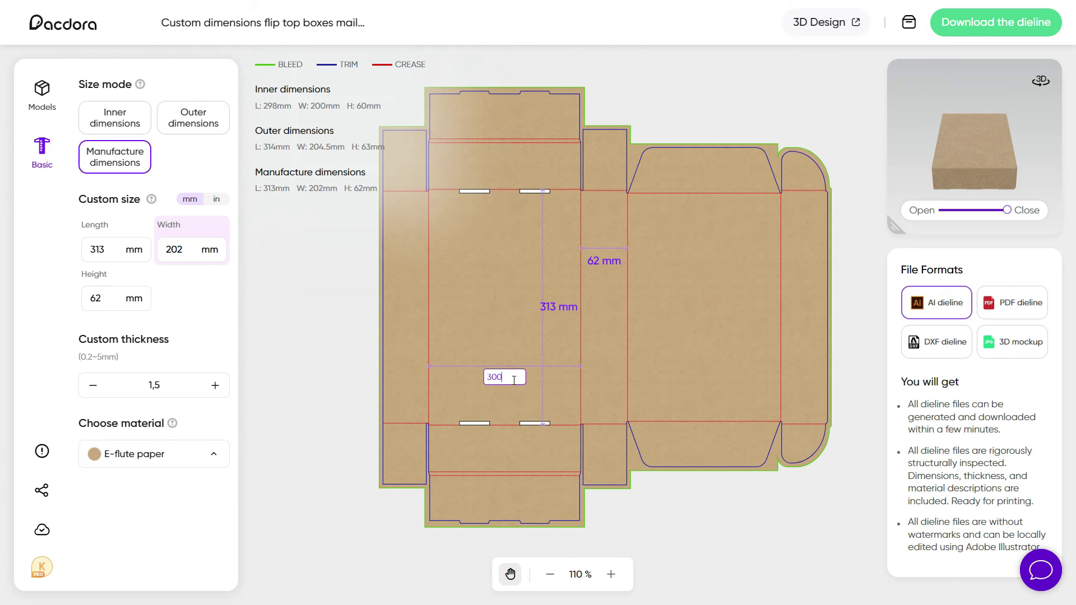
pyautogui.press('Return')
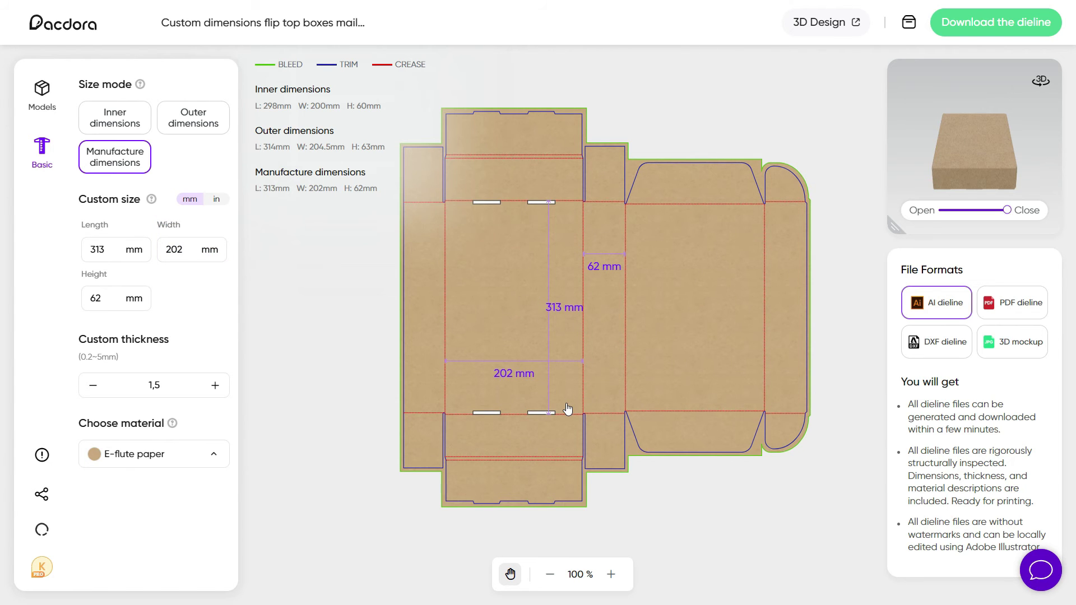
pyautogui.click(555, 307)
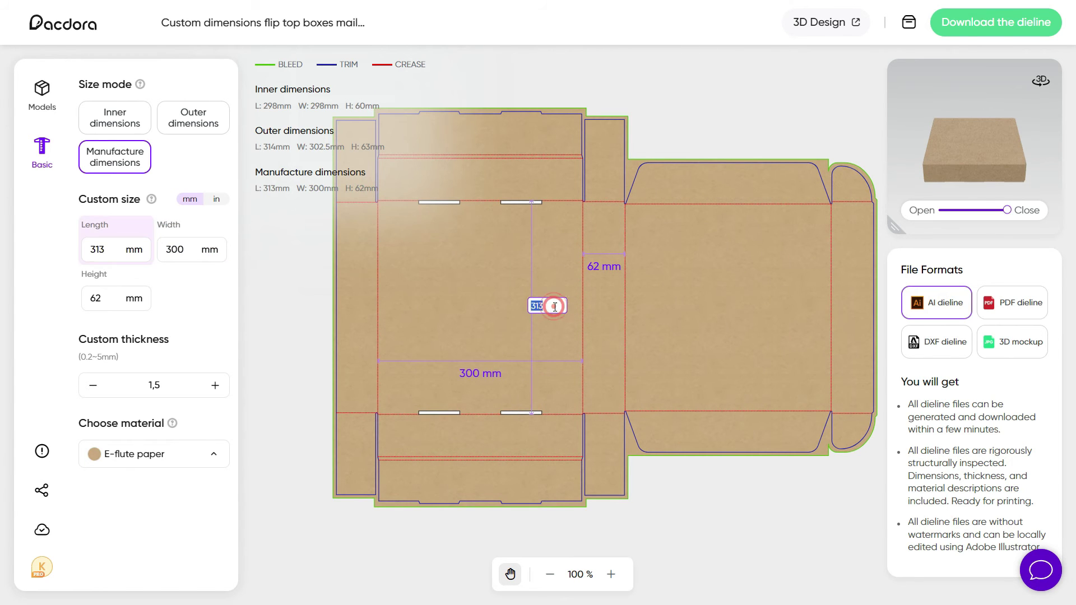
pyautogui.press('Return')
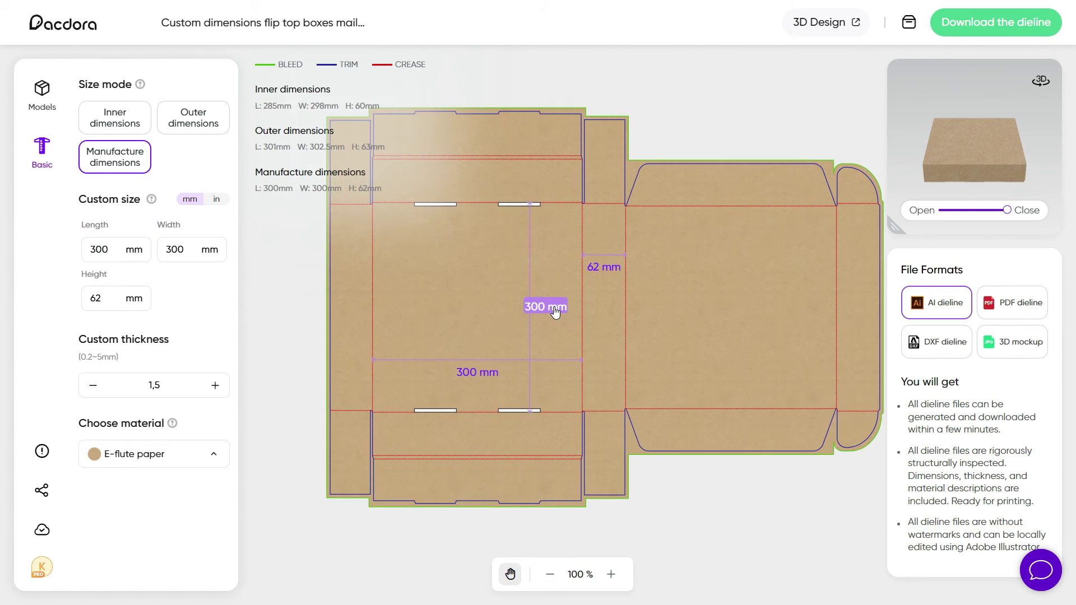
pyautogui.click(117, 298)
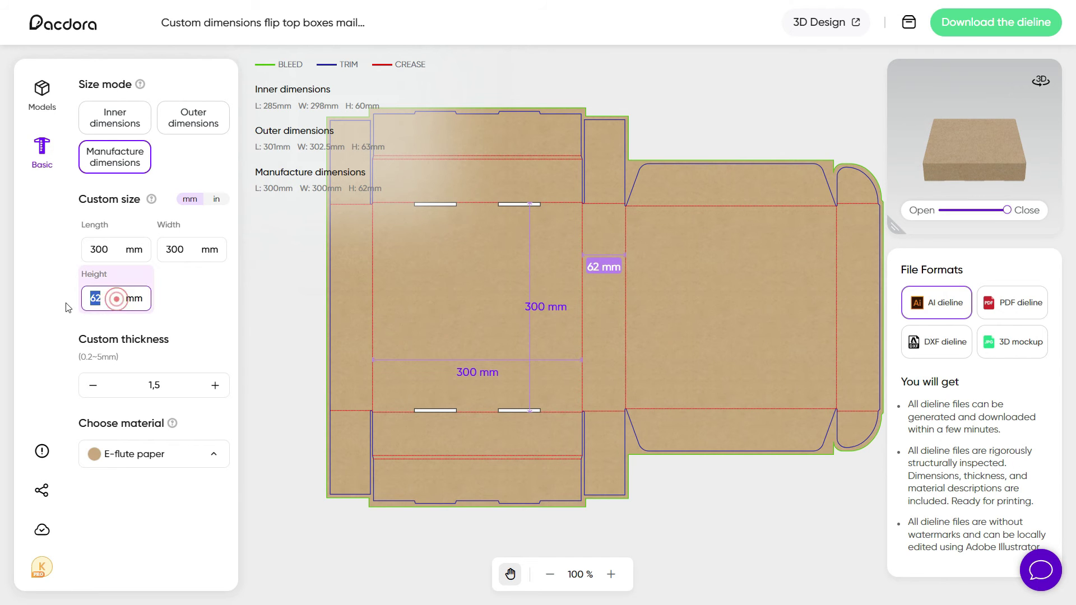
pyautogui.press('Return')
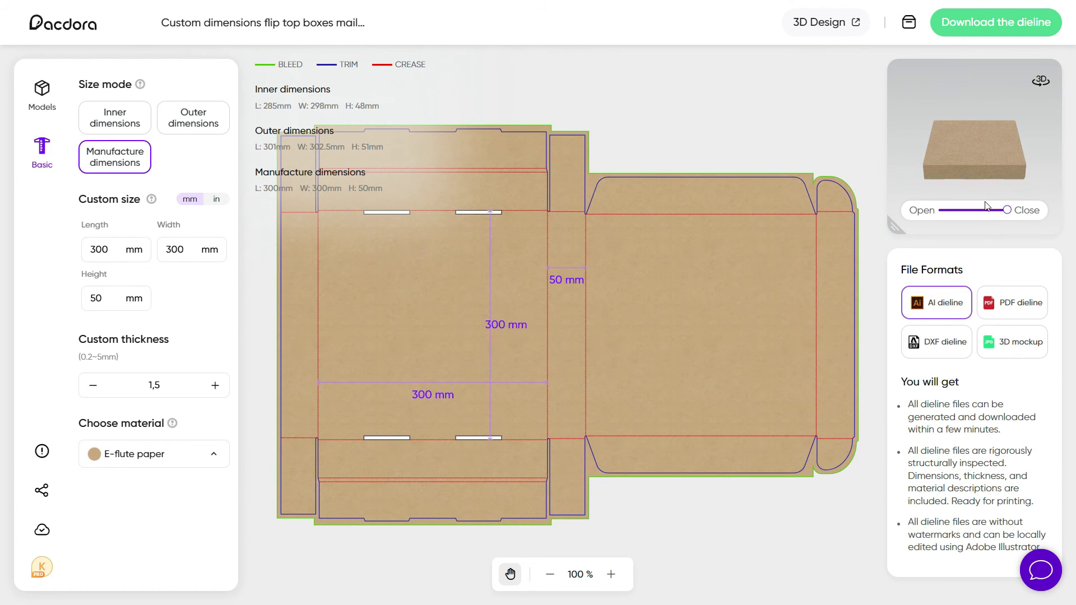
# Enlarge the 3D preview, unfold and close the box to examine its folding, and shrink the preview again.
pyautogui.moveTo(896, 227); pyautogui.dragTo(775, 345)
pyautogui.moveTo(950, 321); pyautogui.dragTo(886, 324)
pyautogui.moveTo(945, 235); pyautogui.dragTo(903, 243)
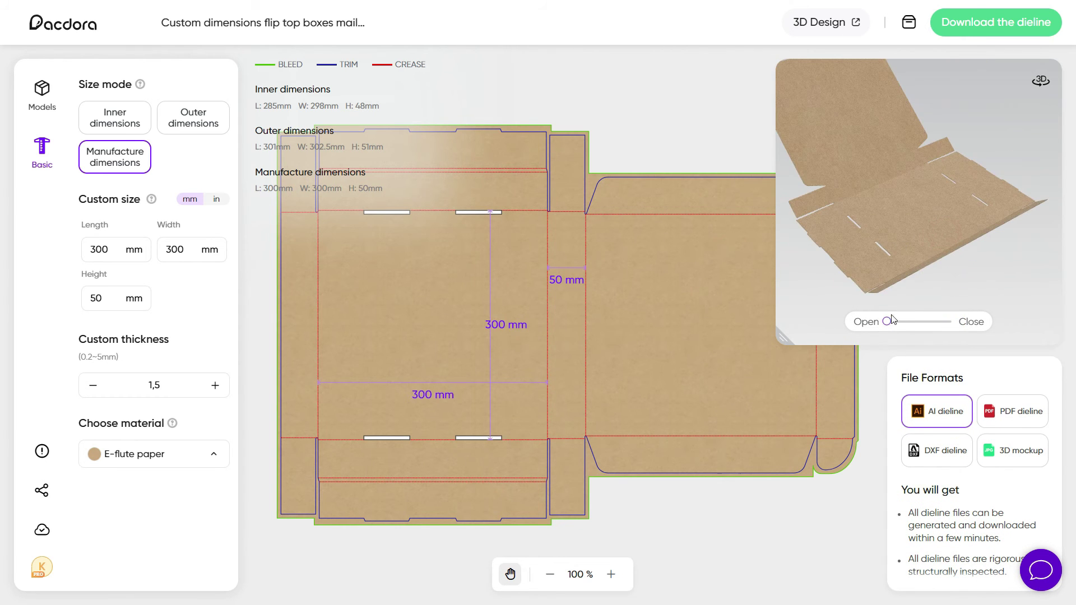
pyautogui.moveTo(893, 319); pyautogui.dragTo(955, 368)
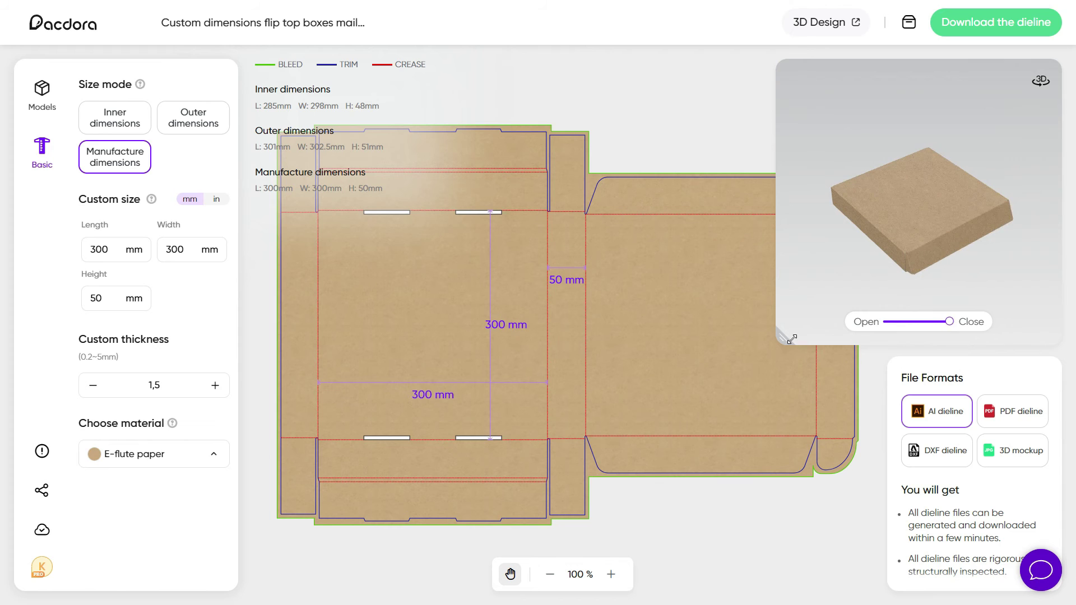
pyautogui.moveTo(792, 339); pyautogui.dragTo(899, 294)
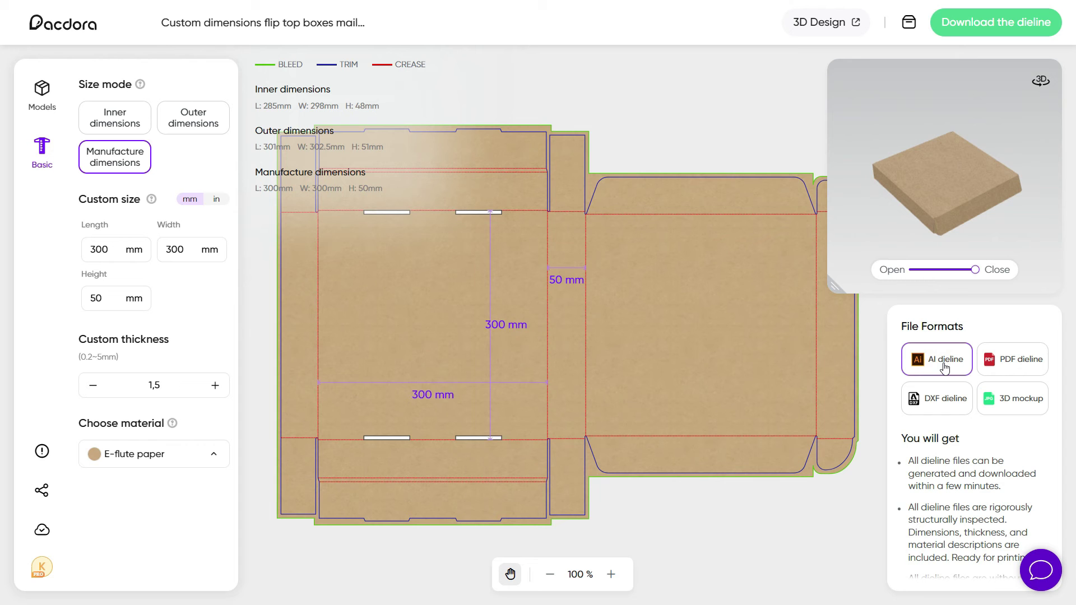
# Download the dieline in AI format and open Export_Dieline_CMYK_2024-04-02.ai in Illustrator.
pyautogui.click(990, 25)
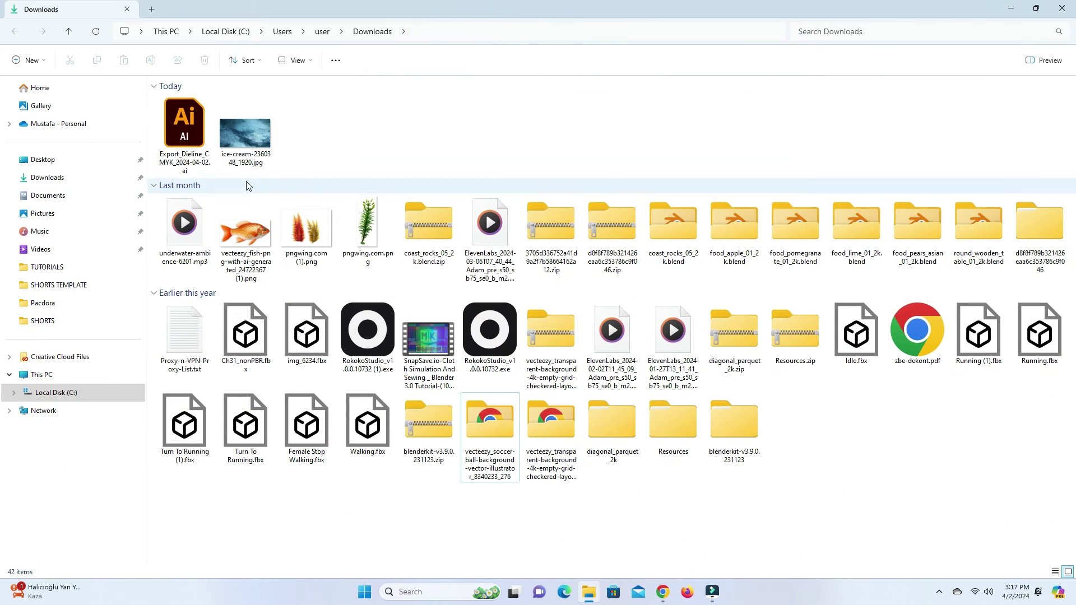
pyautogui.doubleClick(186, 135)
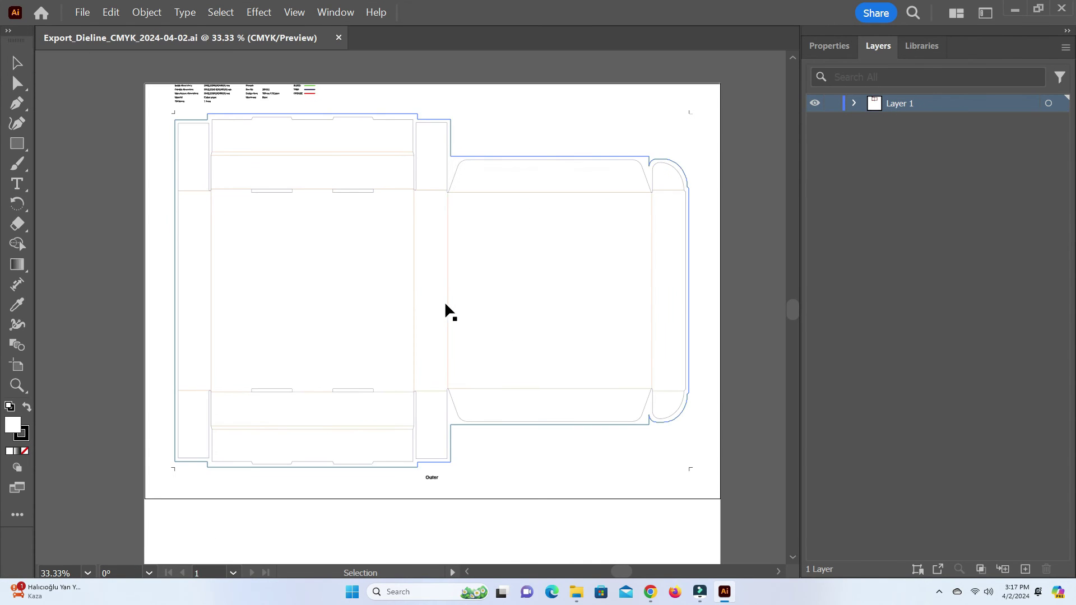
# Rename Layer 1 to DIELINE and add a new layer named BACKGROUND.
pyautogui.click(448, 311)
pyautogui.doubleClick(902, 103)
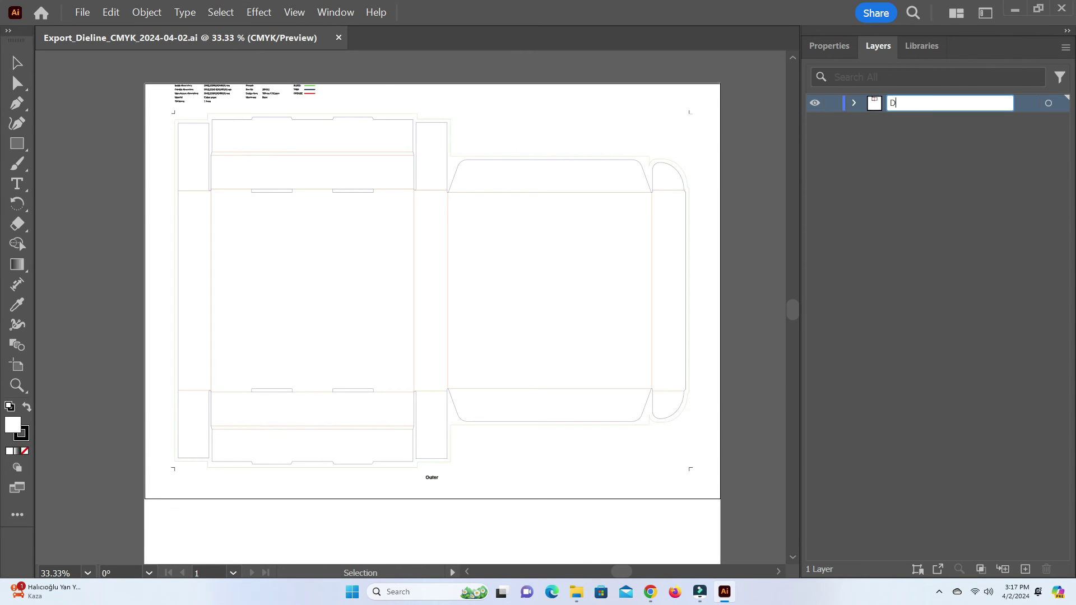
pyautogui.press('Return')
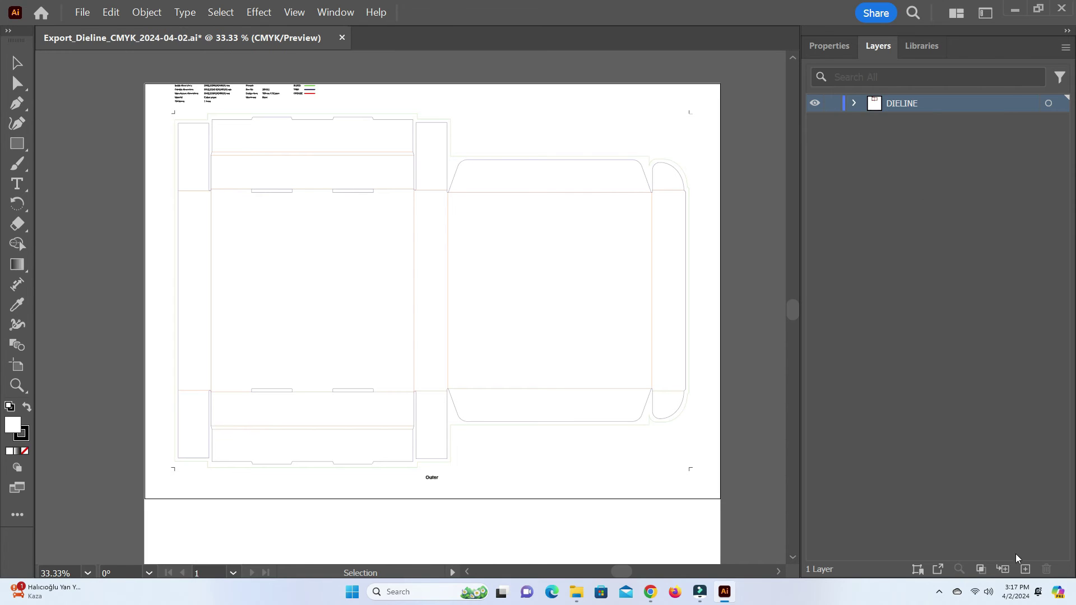
pyautogui.click(1023, 568)
pyautogui.doubleClick(906, 103)
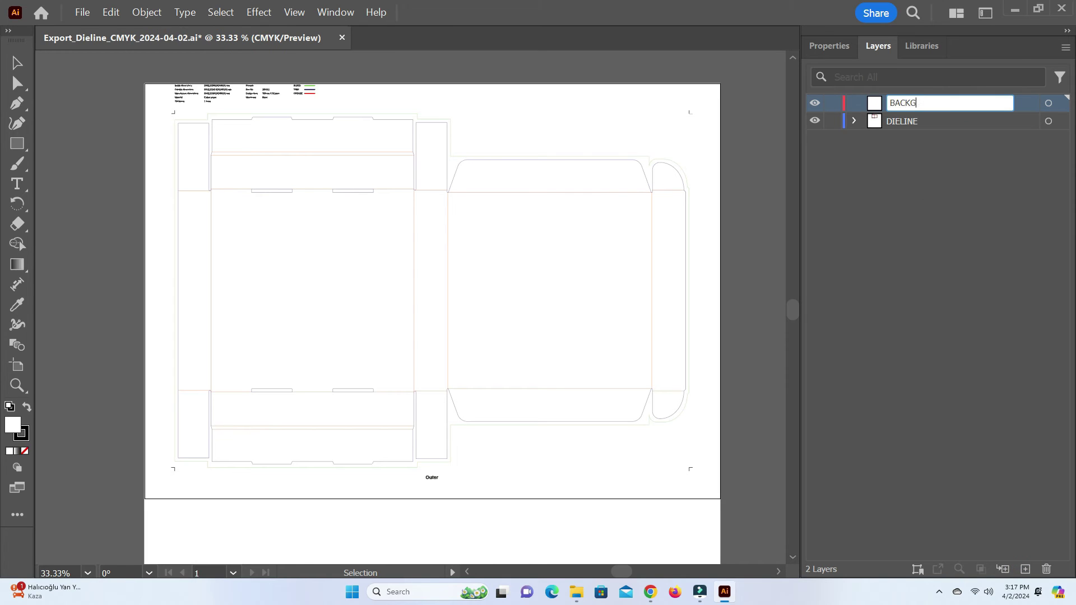
pyautogui.write('BACKGROUND')
pyautogui.press('Return')
# Add a layer named DESIGN at the top and move the BACKGROUND layer below DIELINE.
pyautogui.click(1025, 570)
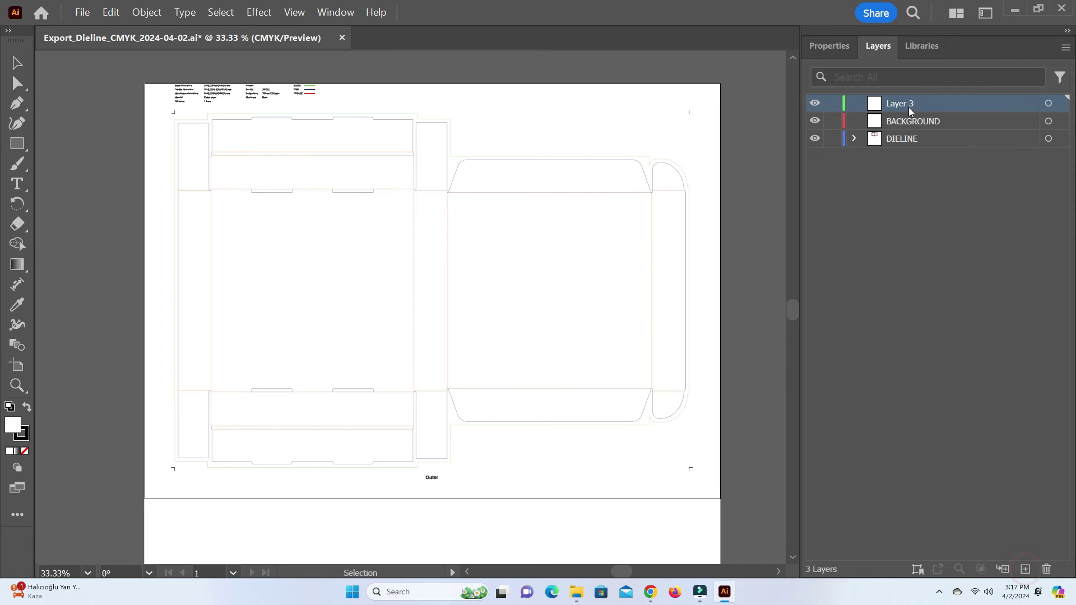
pyautogui.doubleClick(908, 104)
pyautogui.write('DESIGN')
pyautogui.press('Return')
pyautogui.moveTo(902, 121); pyautogui.dragTo(888, 164)
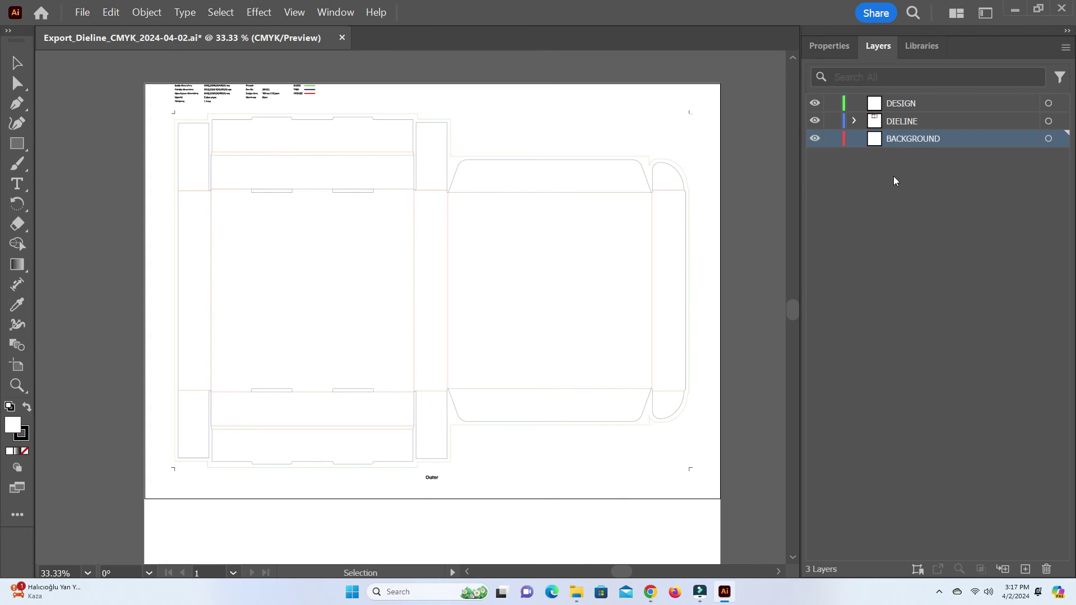
# Isolate the clip group on the DIELINE layer, copy the outer bleed outline of the box and exit isolation mode.
pyautogui.click(897, 121)
pyautogui.doubleClick(655, 162)
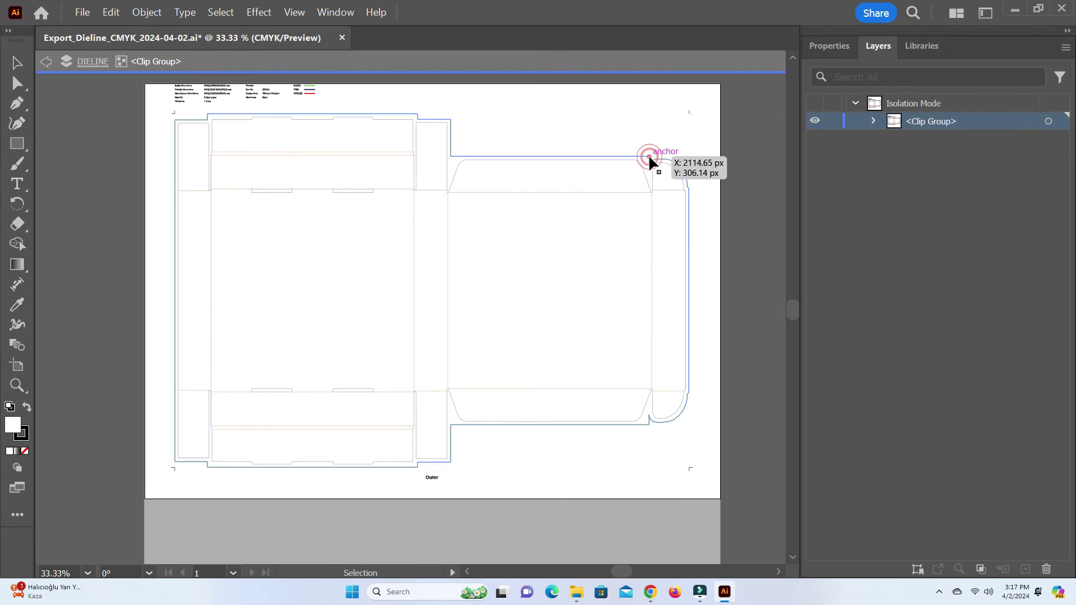
pyautogui.click(649, 163)
pyautogui.rightClick(635, 131)
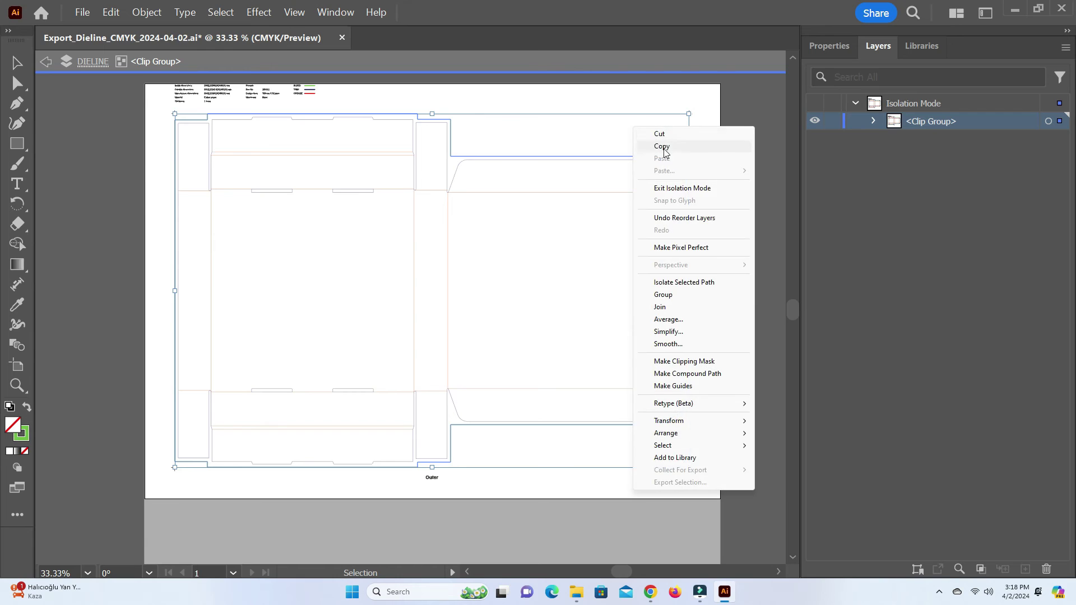
pyautogui.click(675, 150)
pyautogui.click(46, 61)
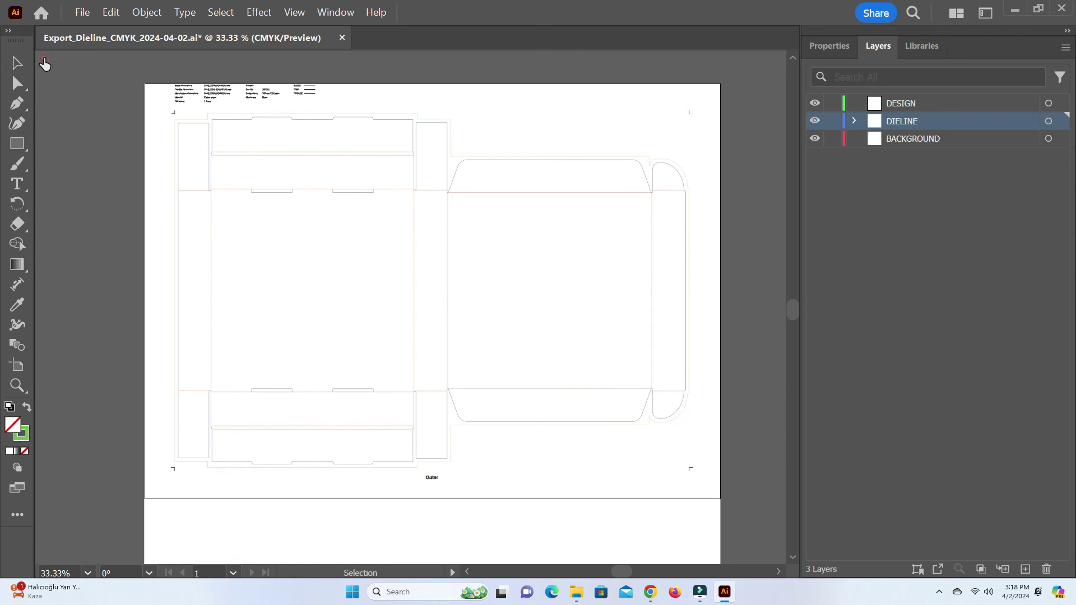
# Paste the outline in place on the BACKGROUND layer, and hide and lock the DIELINE layer.
pyautogui.click(911, 139)
pyautogui.rightClick(594, 115)
pyautogui.moveTo(695, 159)
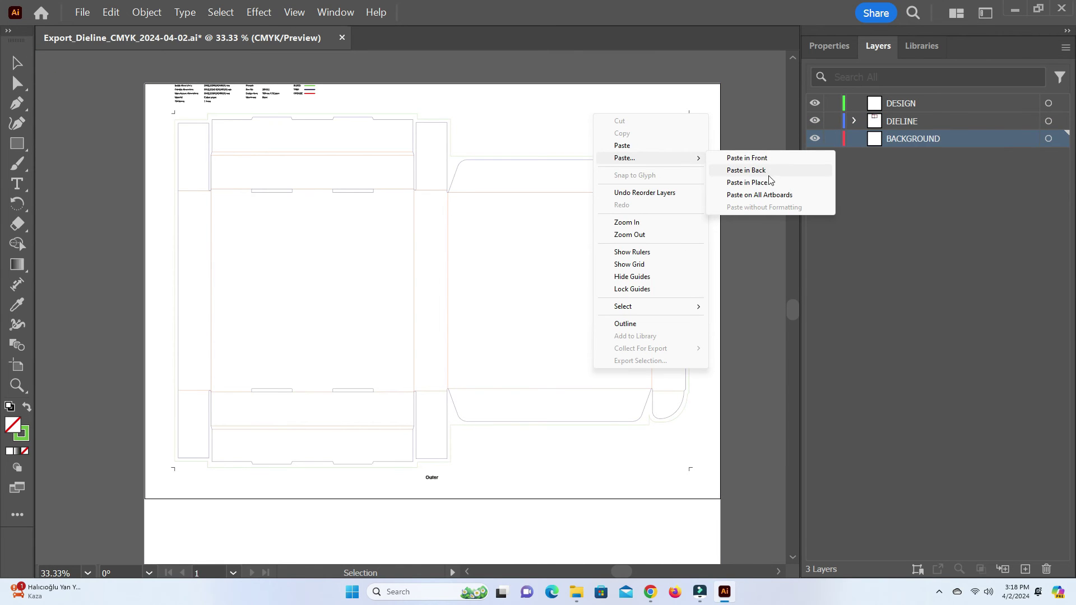
pyautogui.click(783, 183)
pyautogui.click(815, 121)
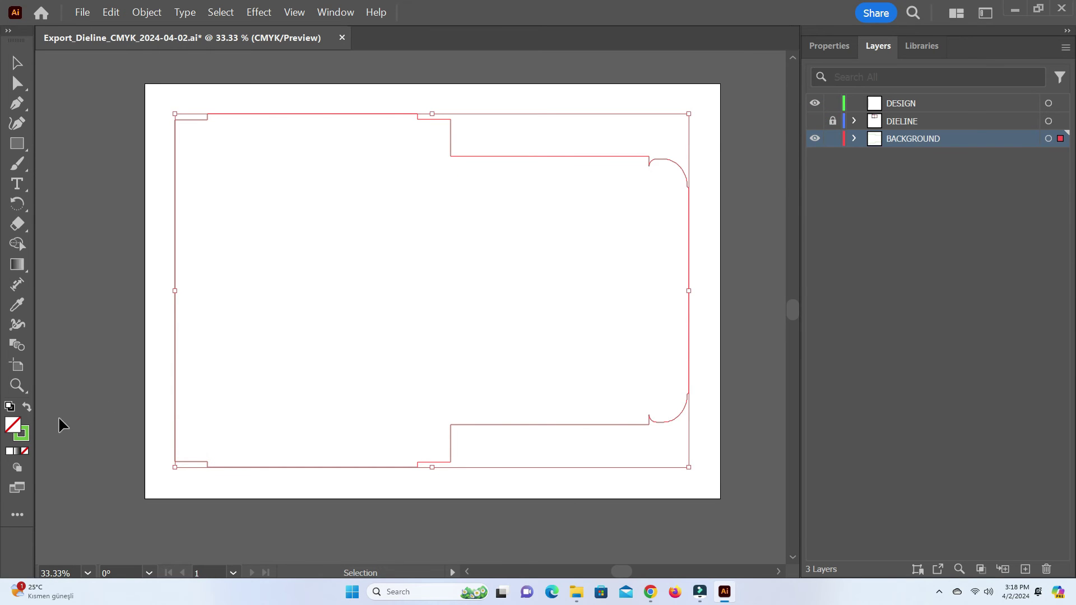
# Give the pasted outline an orange fill without a stroke and lock the BACKGROUND layer.
pyautogui.click(25, 409)
pyautogui.doubleClick(12, 426)
pyautogui.moveTo(408, 270)
pyautogui.mouseDown()
pyautogui.moveTo(372, 233)
pyautogui.moveTo(372, 216)
pyautogui.mouseUp()
pyautogui.moveTo(606, 294); pyautogui.dragTo(607, 246)
pyautogui.click(743, 219)
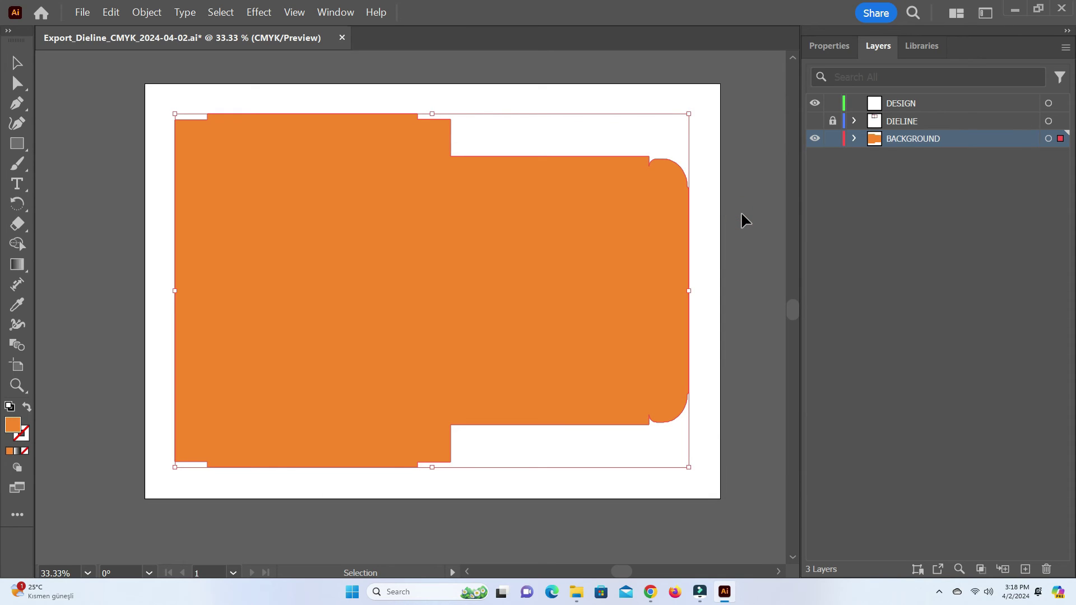
pyautogui.click(833, 139)
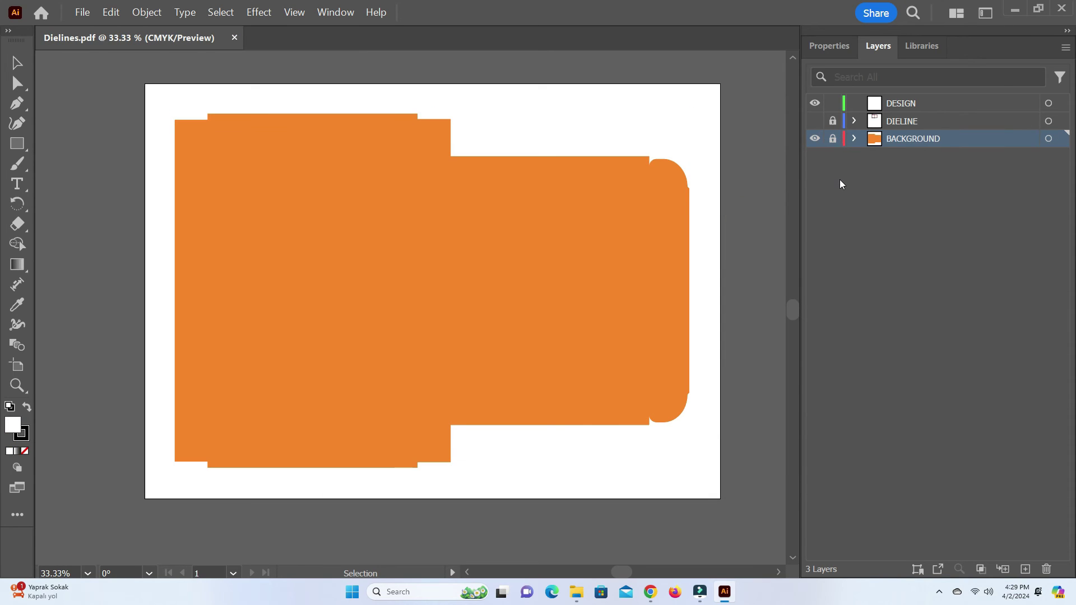
# Generate a Subject vector graphic on the DESIGN layer from the prompt "a pizza with rich ingredients".
pyautogui.click(899, 106)
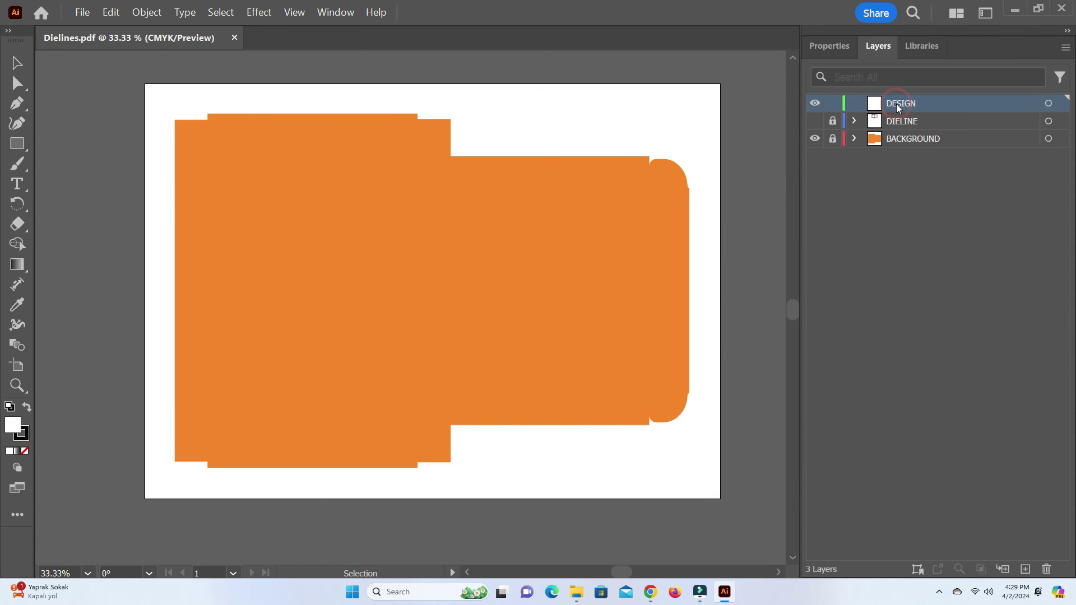
pyautogui.click(829, 47)
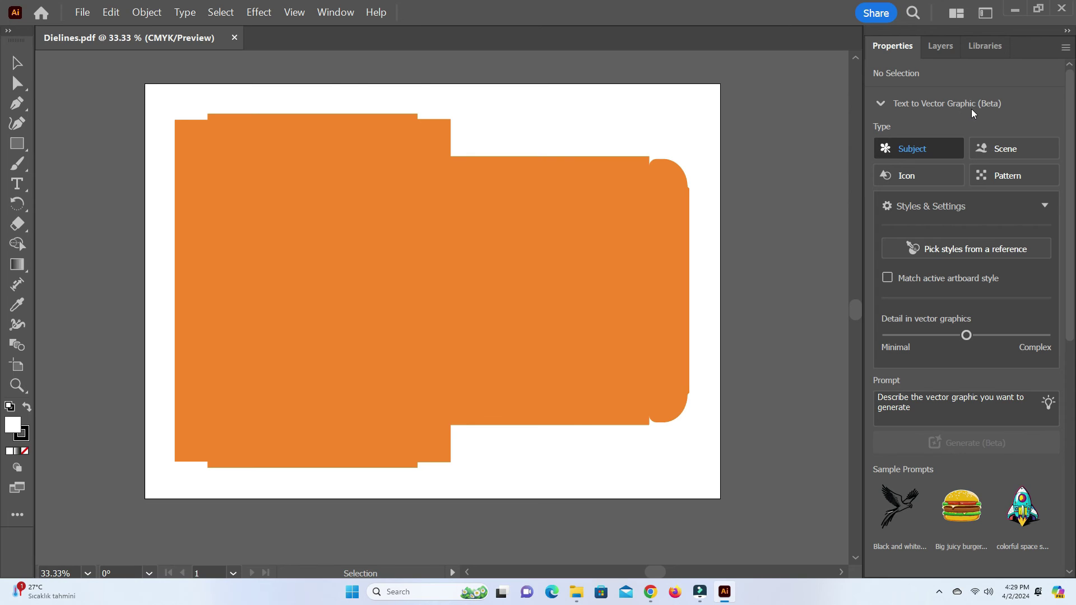
pyautogui.click(933, 410)
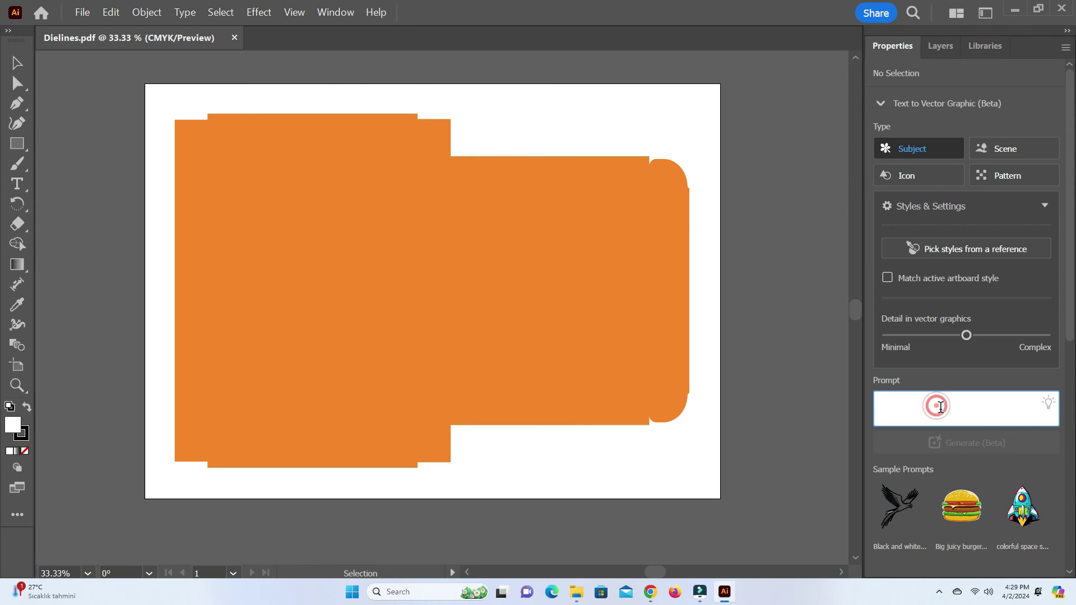
pyautogui.write('a pizza with rich ingredients')
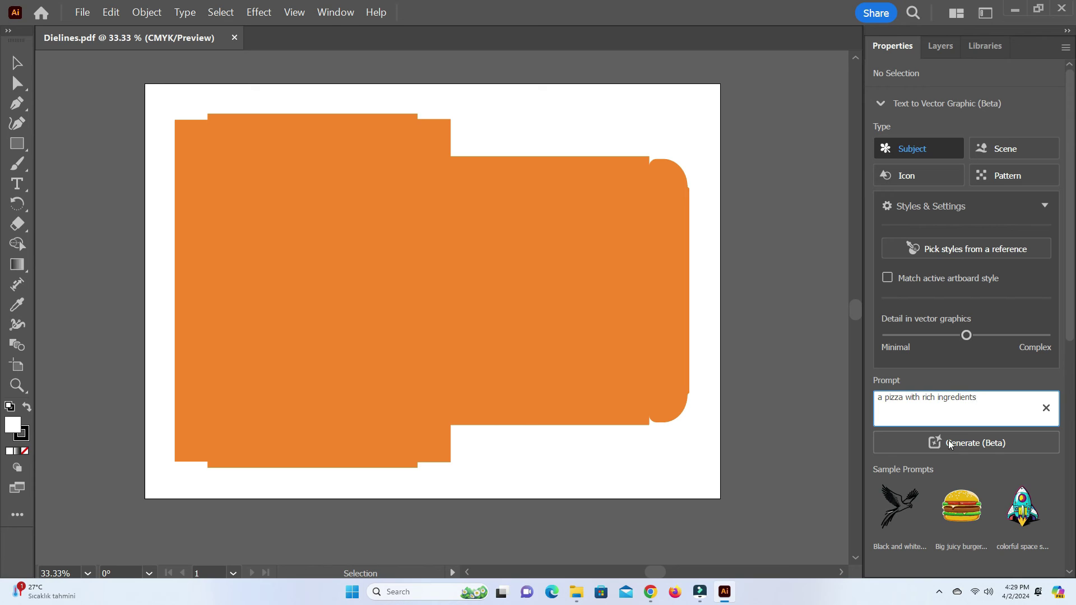
pyautogui.click(949, 444)
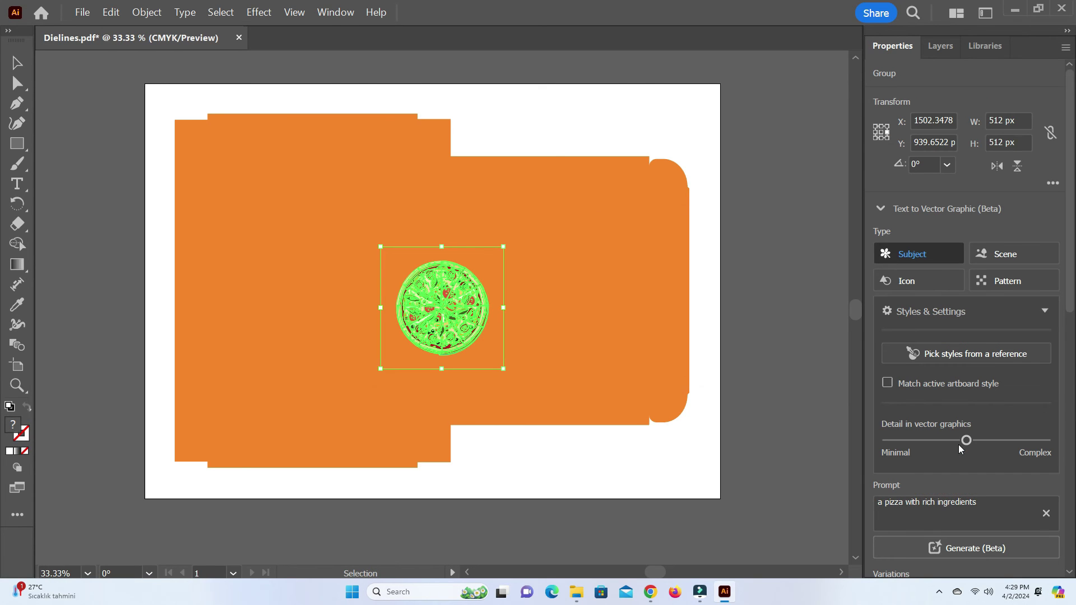
# Place two more of the generated pizza variations on the lid panel of the box.
pyautogui.click(542, 326)
pyautogui.click(953, 505)
pyautogui.moveTo(452, 308); pyautogui.dragTo(578, 239)
pyautogui.click(627, 344)
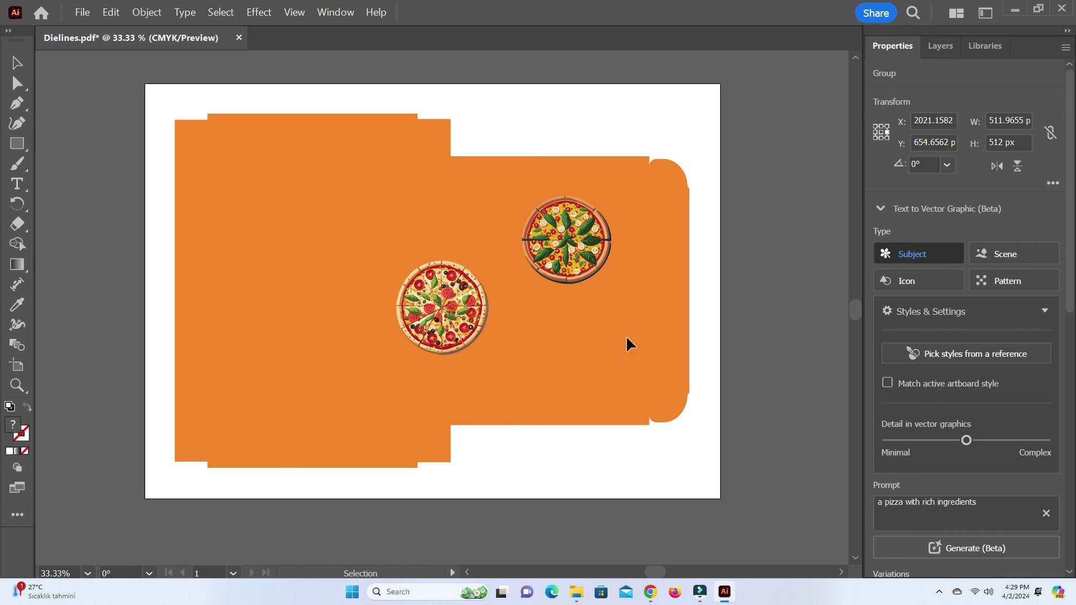
pyautogui.moveTo(1033, 511); pyautogui.dragTo(582, 288)
# Delete the first two pizza illustrations and keep only the third variation.
pyautogui.click(454, 319)
pyautogui.press('Delete')
pyautogui.click(560, 246)
pyautogui.press('Delete')
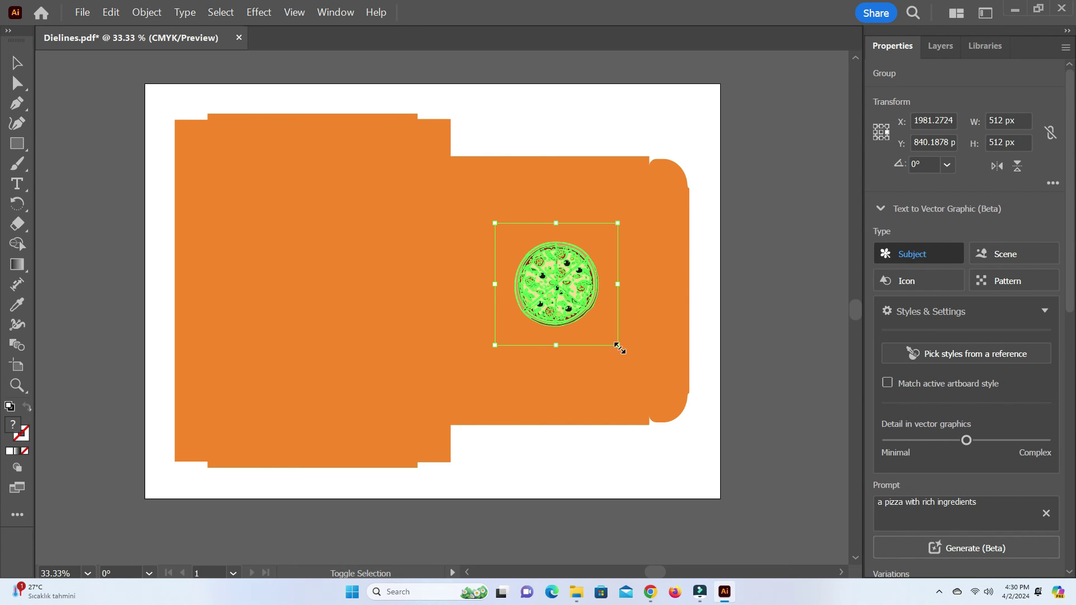
# Enlarge the remaining pizza slightly and move it near the centre of the lid panel.
pyautogui.moveTo(619, 349); pyautogui.dragTo(633, 366)
pyautogui.click(645, 337)
pyautogui.click(589, 322)
pyautogui.moveTo(582, 307); pyautogui.dragTo(587, 305)
pyautogui.click(649, 353)
# Draw a wide text area across the upper part of the box's large base panel and clear its placeholder text.
pyautogui.click(22, 183)
pyautogui.moveTo(226, 208); pyautogui.dragTo(437, 230)
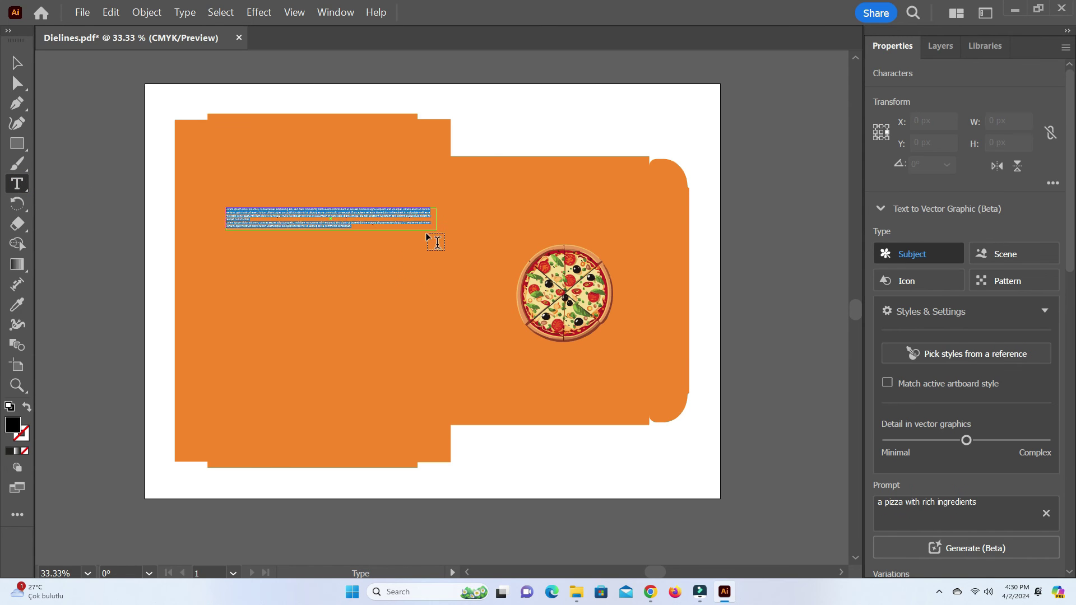
pyautogui.press('BackSpace')
# Enter the title "Galaxy Pizza" in the new text area, set in Catamaran ExtraBold at 116 pt.
pyautogui.scroll(-5, 911, 307)
pyautogui.click(1050, 292)
pyautogui.click(918, 416)
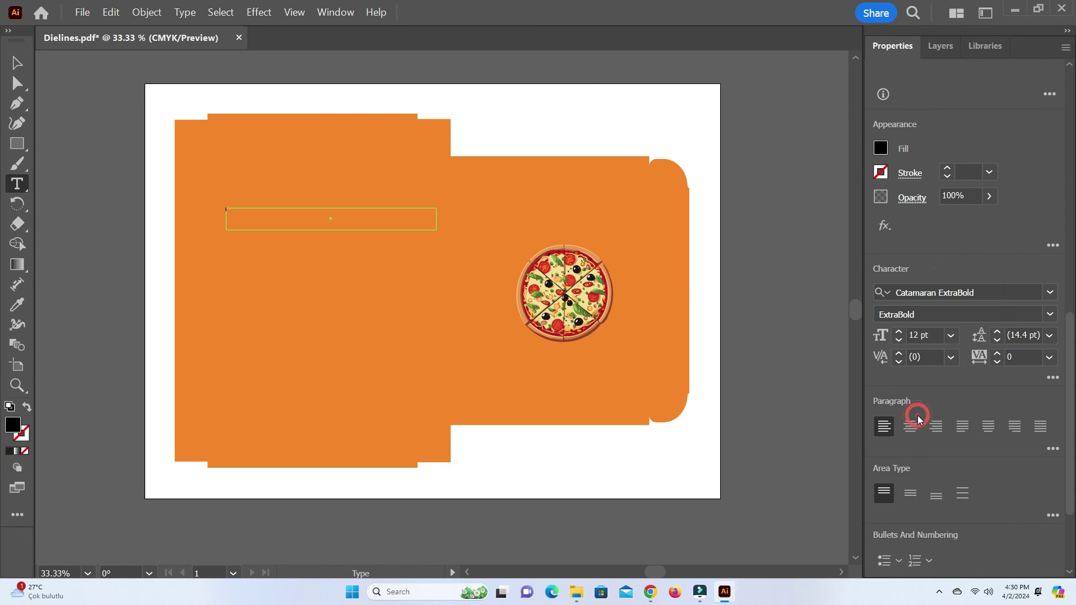
pyautogui.click(951, 335)
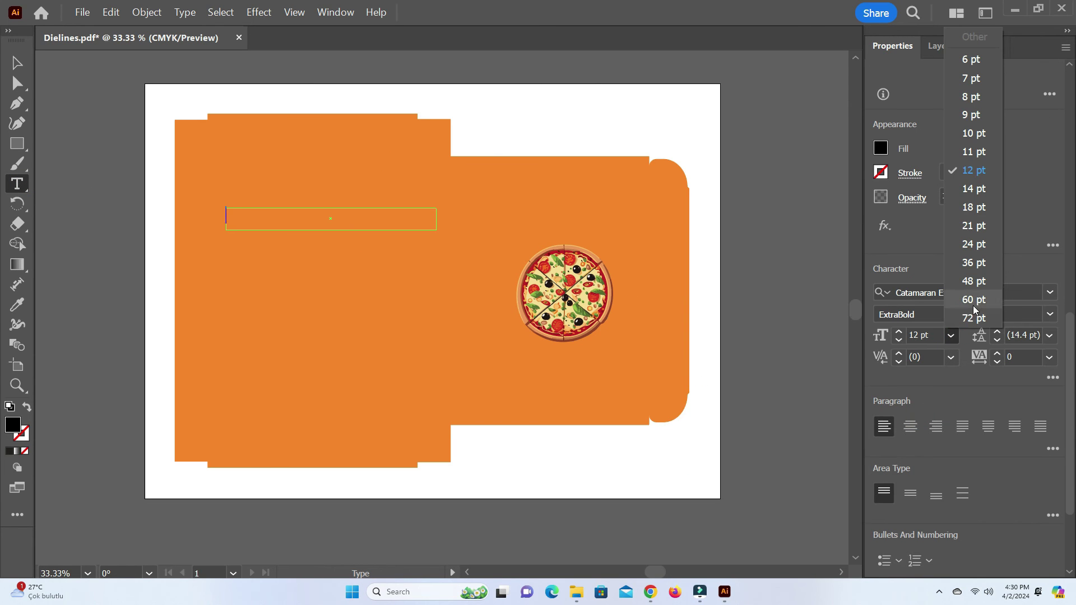
pyautogui.click(975, 311)
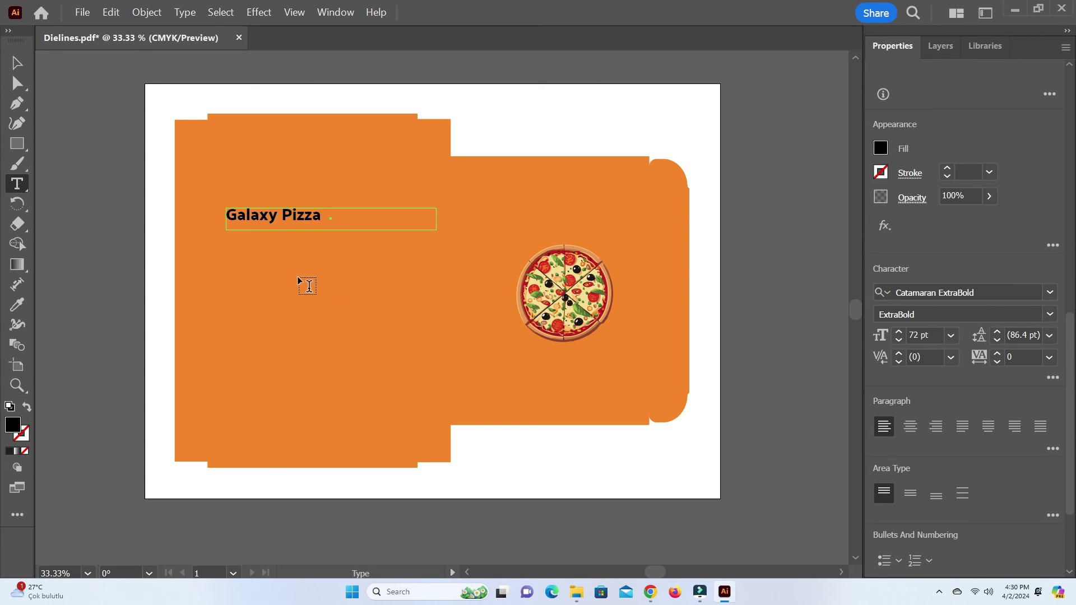
pyautogui.hotkey('ctrl', 'a')
pyautogui.click(900, 332)
pyautogui.click(328, 257)
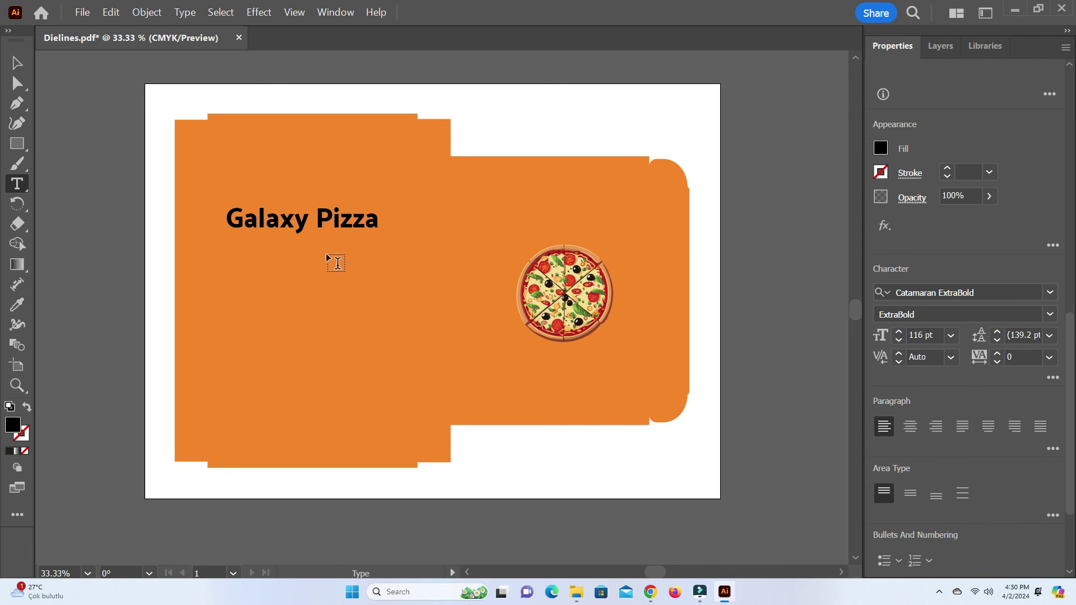
# Give the Galaxy Pizza title a white fill and a black stroke.
pyautogui.tripleClick(334, 232)
pyautogui.click(881, 178)
pyautogui.click(802, 210)
pyautogui.click(718, 325)
pyautogui.click(917, 208)
pyautogui.click(880, 202)
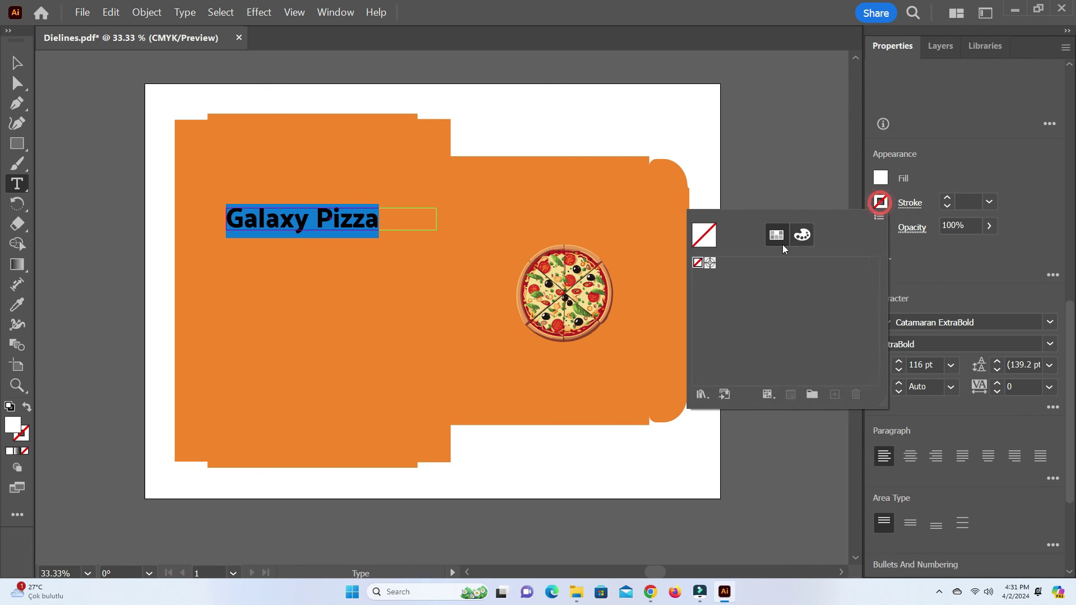
pyautogui.click(802, 235)
pyautogui.click(708, 348)
pyautogui.press('Escape')
pyautogui.press('Escape')
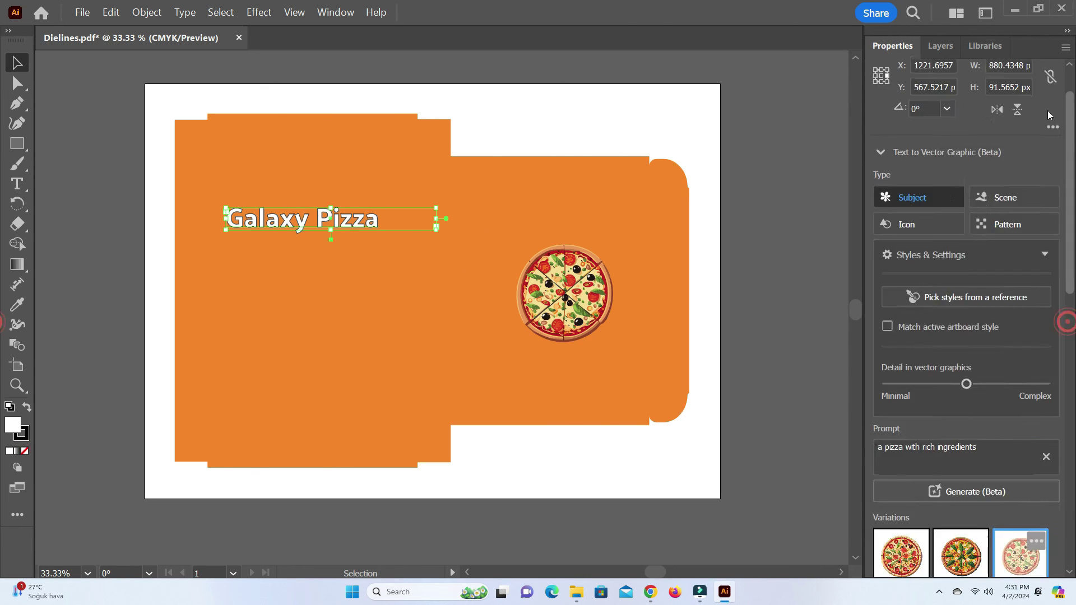
# Rotate the Galaxy Pizza title 90° and place it on the lid panel between the pizza and the front flap.
pyautogui.click(947, 164)
pyautogui.click(966, 294)
pyautogui.click(947, 164)
pyautogui.click(964, 238)
pyautogui.moveTo(653, 159); pyautogui.dragTo(634, 309)
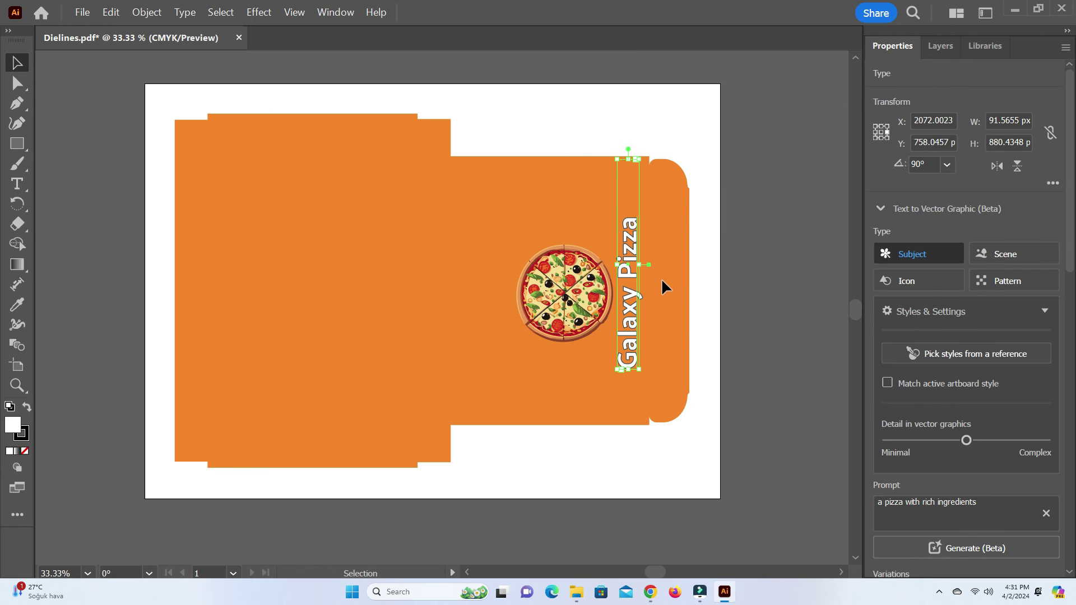
pyautogui.click(660, 282)
# Draw a white circle about 458 px wide, move it onto the pizza and arrange it behind the illustration.
pyautogui.rightClick(17, 144)
pyautogui.click(73, 177)
pyautogui.moveTo(278, 243); pyautogui.dragTo(389, 353)
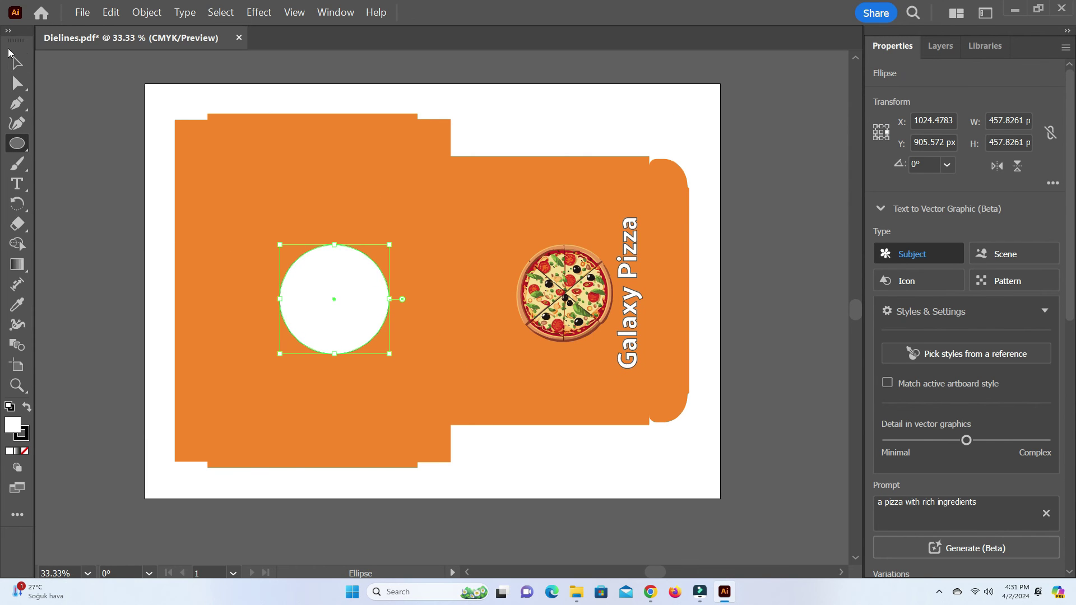
pyautogui.press('v')
pyautogui.moveTo(307, 307); pyautogui.dragTo(536, 303)
pyautogui.rightClick(587, 192)
pyautogui.moveTo(697, 491)
pyautogui.click(728, 524)
pyautogui.scroll(2, 563, 321)
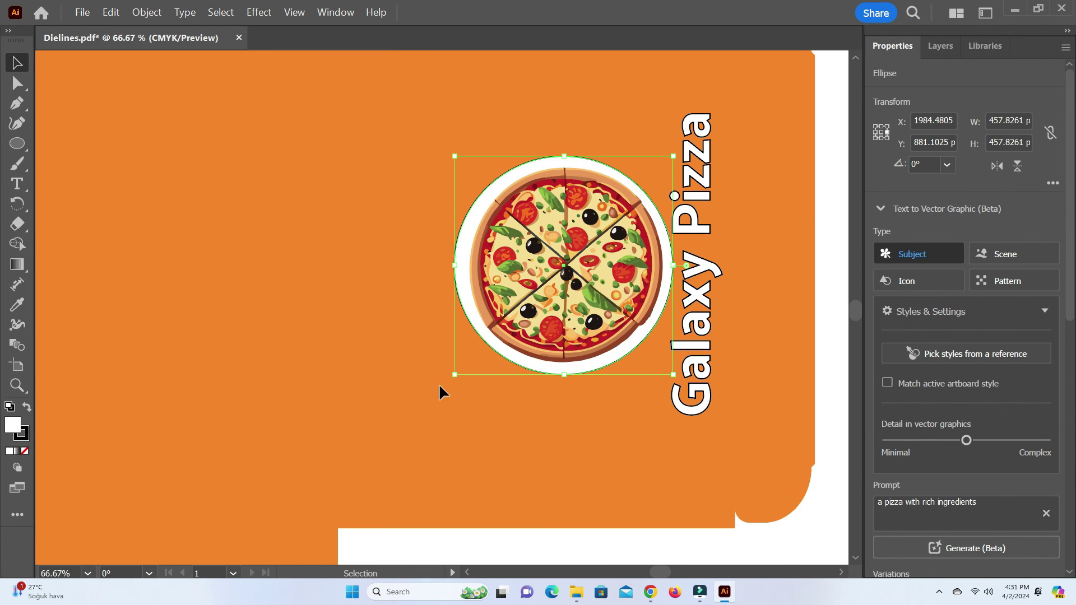
# Shrink the white circle to about 437 px and centre it behind the pizza as an even rim.
pyautogui.moveTo(454, 375); pyautogui.dragTo(466, 354)
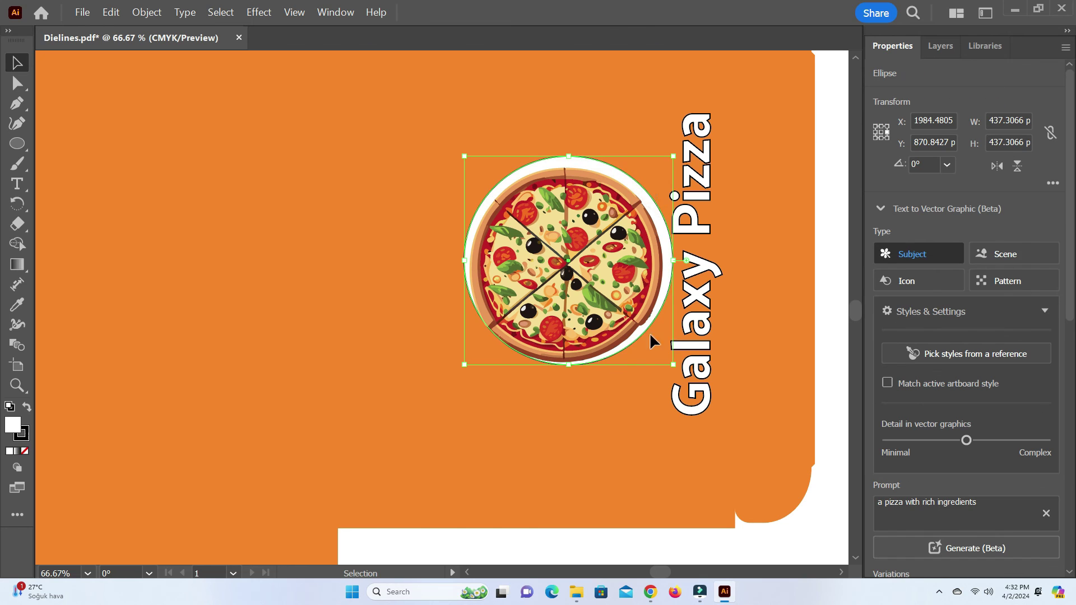
pyautogui.moveTo(633, 344); pyautogui.dragTo(628, 348)
pyautogui.click(555, 160)
pyautogui.click(540, 162)
pyautogui.click(447, 129)
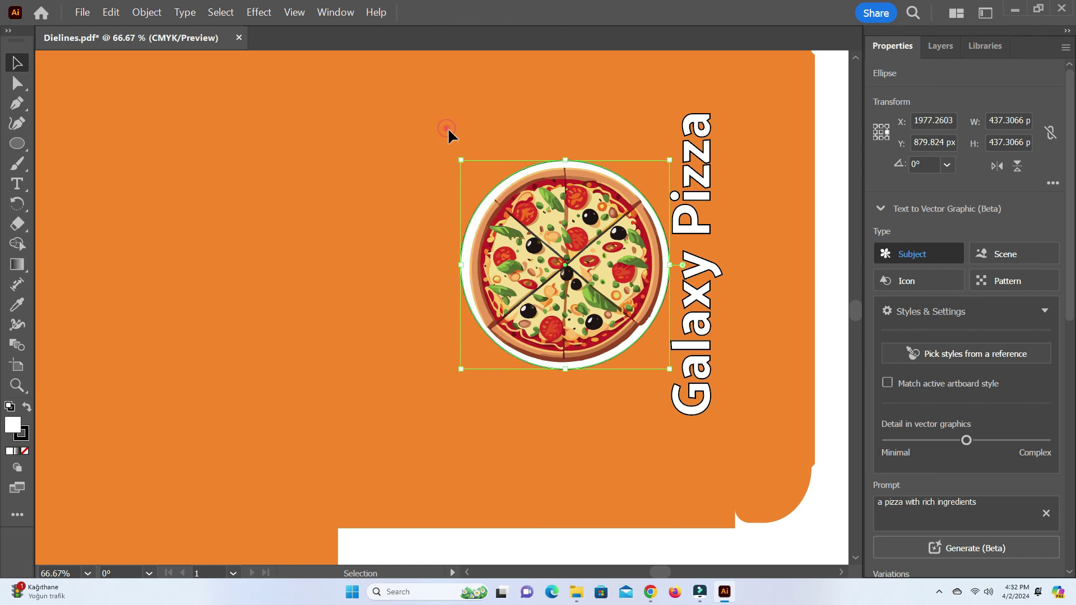
# Duplicate the white circle in place and arrange the copy behind the pizza.
pyautogui.rightClick(439, 113)
pyautogui.moveTo(505, 158)
pyautogui.click(615, 182)
pyautogui.rightClick(581, 222)
pyautogui.moveTo(653, 519)
pyautogui.click(729, 542)
# Start type on the duplicated circle's path and format it in Segoe Print Bold at 48 pt.
pyautogui.moveTo(17, 184); pyautogui.dragTo(79, 223)
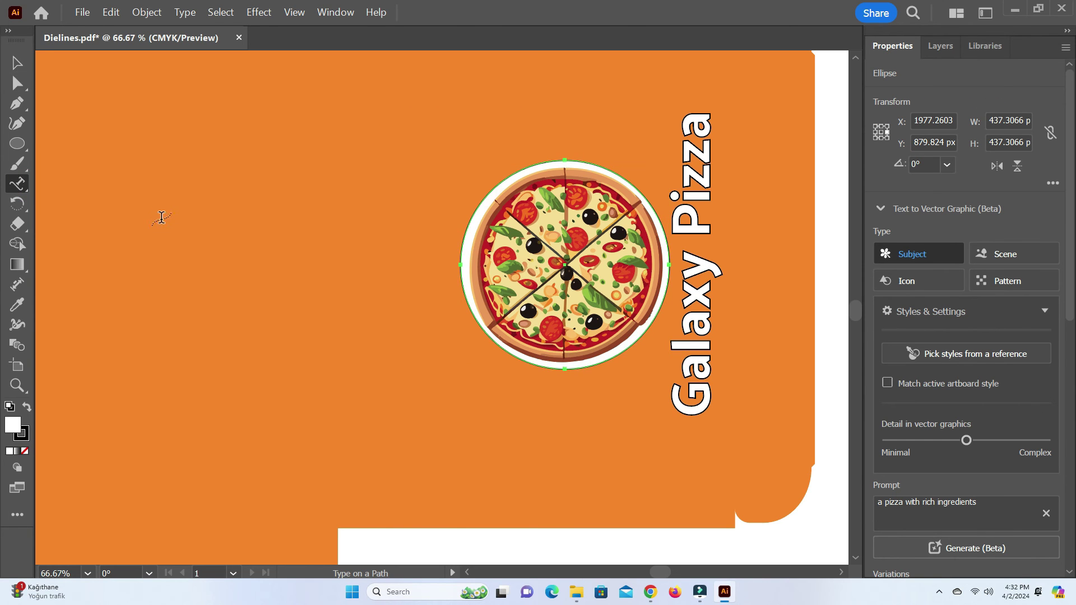
pyautogui.click(489, 194)
pyautogui.moveTo(1068, 253); pyautogui.dragTo(1068, 476)
pyautogui.click(1049, 303)
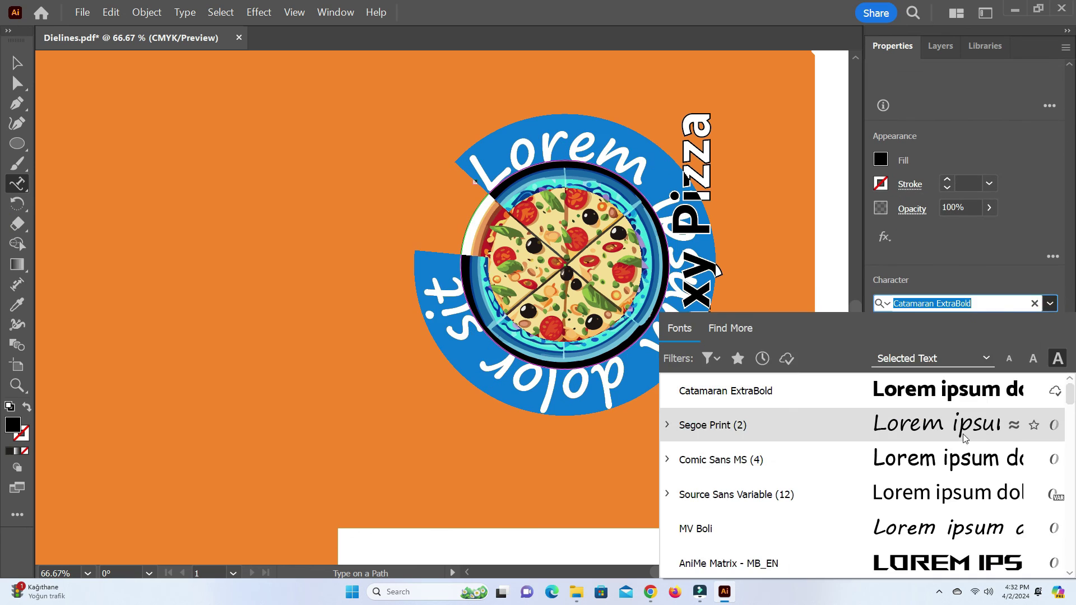
pyautogui.click(980, 430)
pyautogui.click(950, 347)
pyautogui.click(970, 296)
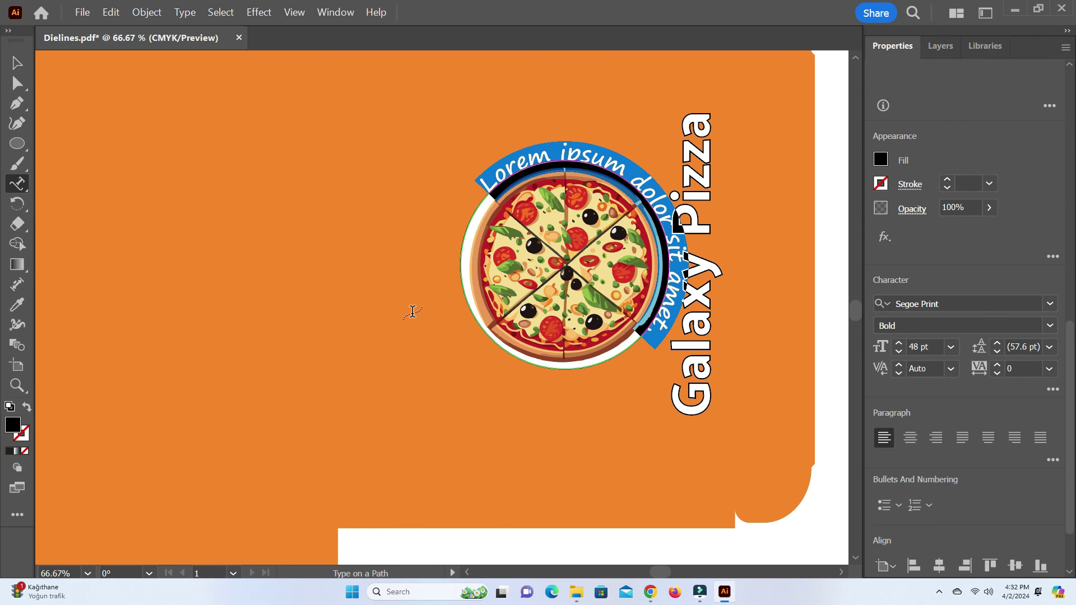
# Enter "The Hottest Pizza In Glaxy!" as the slogan along the circle's path.
pyautogui.write('The Hottest Pizza in Galax')
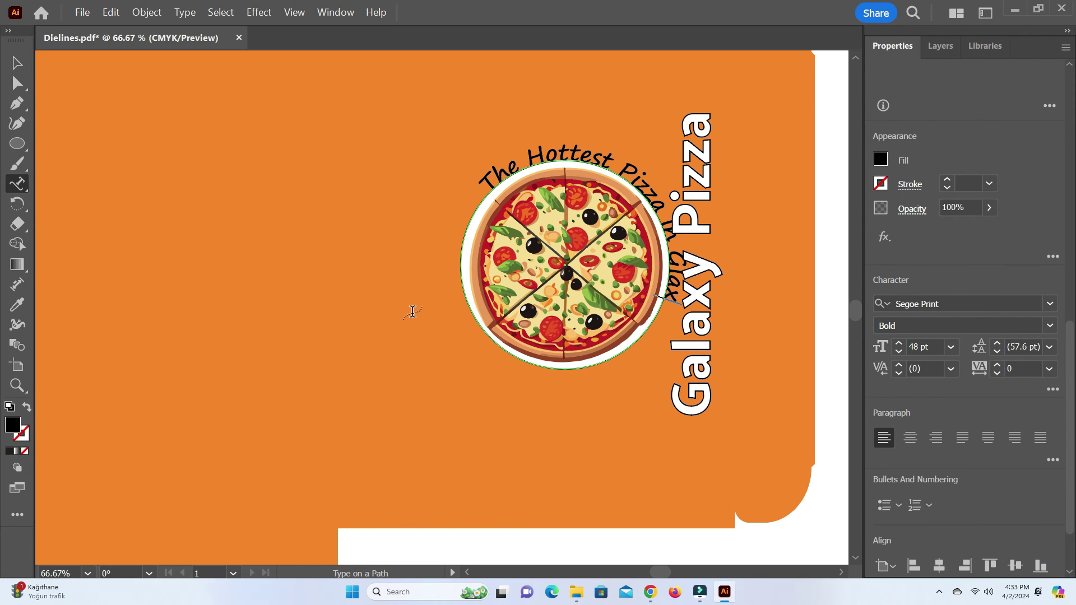
pyautogui.doubleClick(550, 151)
pyautogui.moveTo(482, 182); pyautogui.dragTo(672, 321)
pyautogui.click(677, 303)
pyautogui.scroll(5, 1005, 110)
pyautogui.press('Escape')
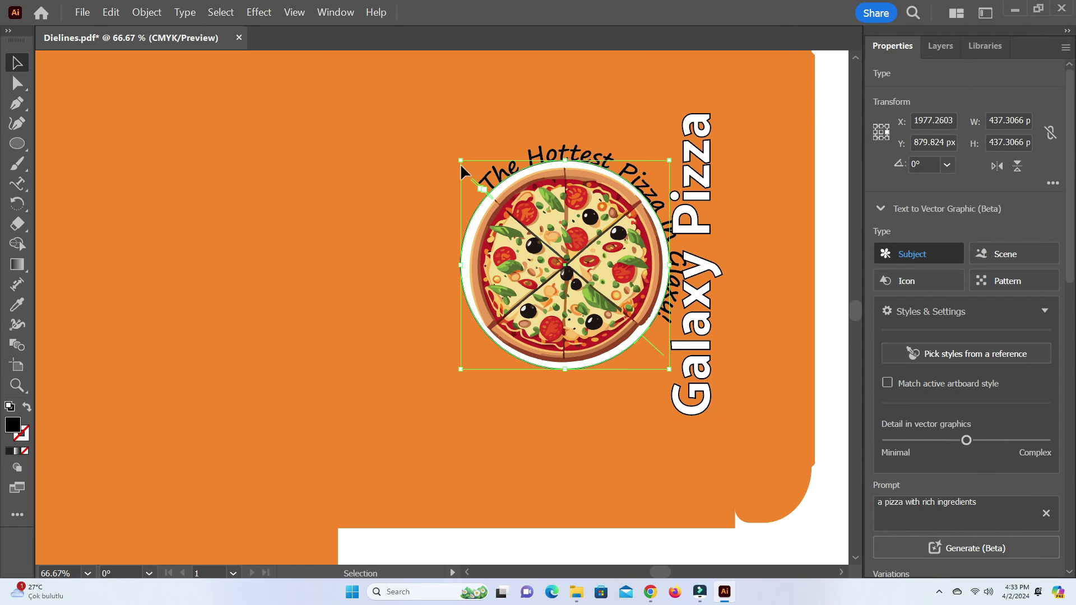
# Rotate and nudge the curved slogan so it wraps around the side of the pizza opposite the Galaxy Pizza title.
pyautogui.moveTo(459, 165); pyautogui.dragTo(547, 449)
pyautogui.click(539, 386)
pyautogui.click(459, 264)
pyautogui.moveTo(415, 252)
pyautogui.mouseDown()
pyautogui.moveTo(396, 253)
pyautogui.moveTo(402, 247)
pyautogui.mouseUp()
pyautogui.moveTo(574, 109); pyautogui.dragTo(574, 106)
pyautogui.moveTo(542, 419); pyautogui.dragTo(542, 421)
pyautogui.click(597, 418)
pyautogui.moveTo(434, 246); pyautogui.dragTo(406, 228)
pyautogui.click(387, 344)
pyautogui.scroll(-2, 422, 351)
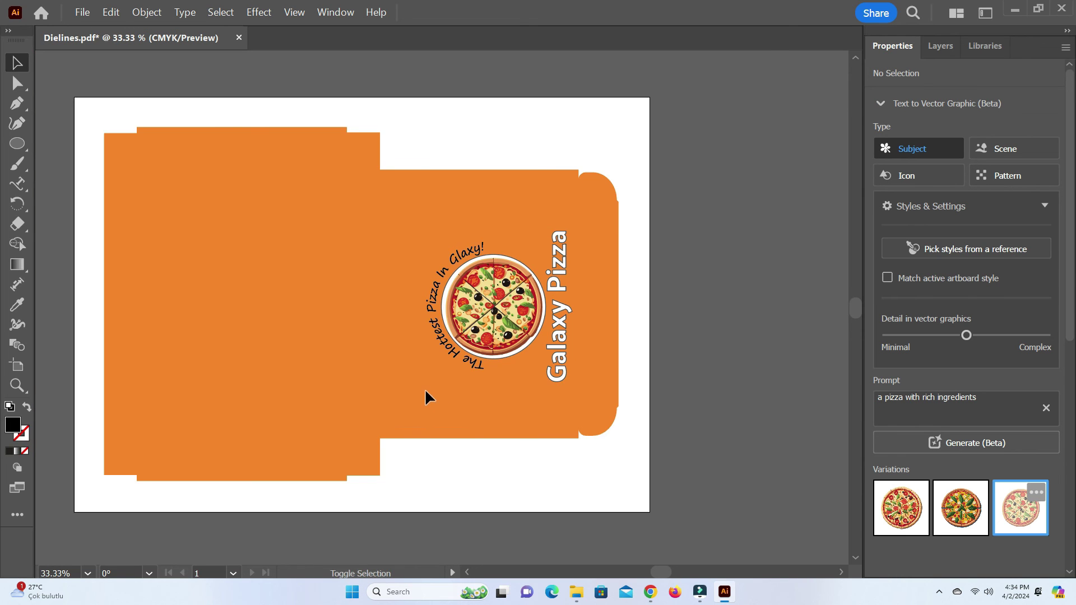
# Draw a text area about 817 px wide on the large base panel and enter "The Hottest Pizza In Galaxy!".
pyautogui.moveTo(438, 384); pyautogui.dragTo(527, 368)
pyautogui.click(17, 184)
pyautogui.press('t')
pyautogui.click(245, 342)
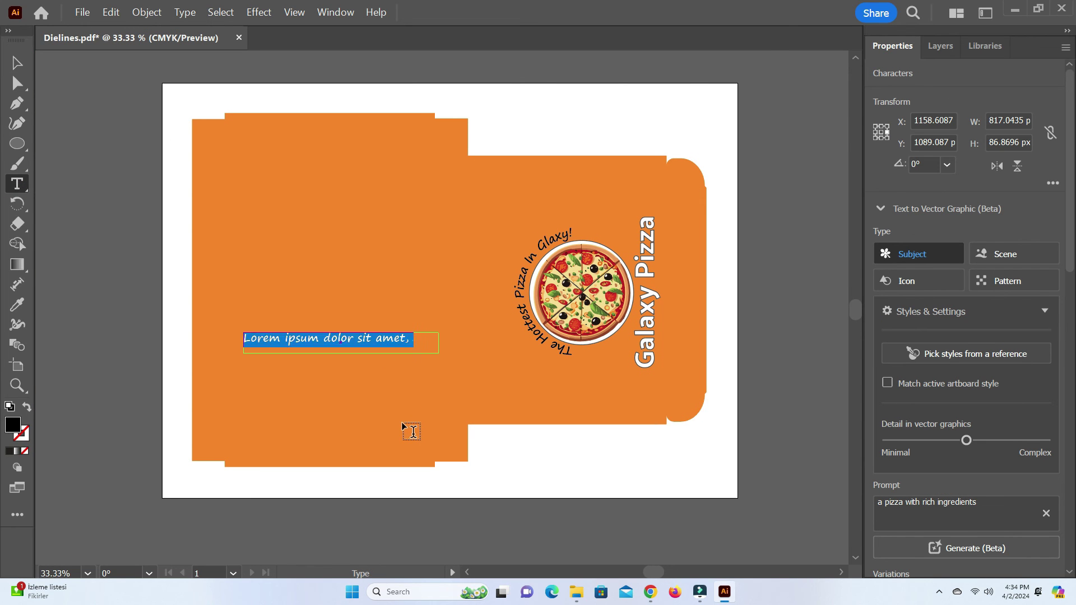
pyautogui.write('The Hottest Pizza In Galaxy!')
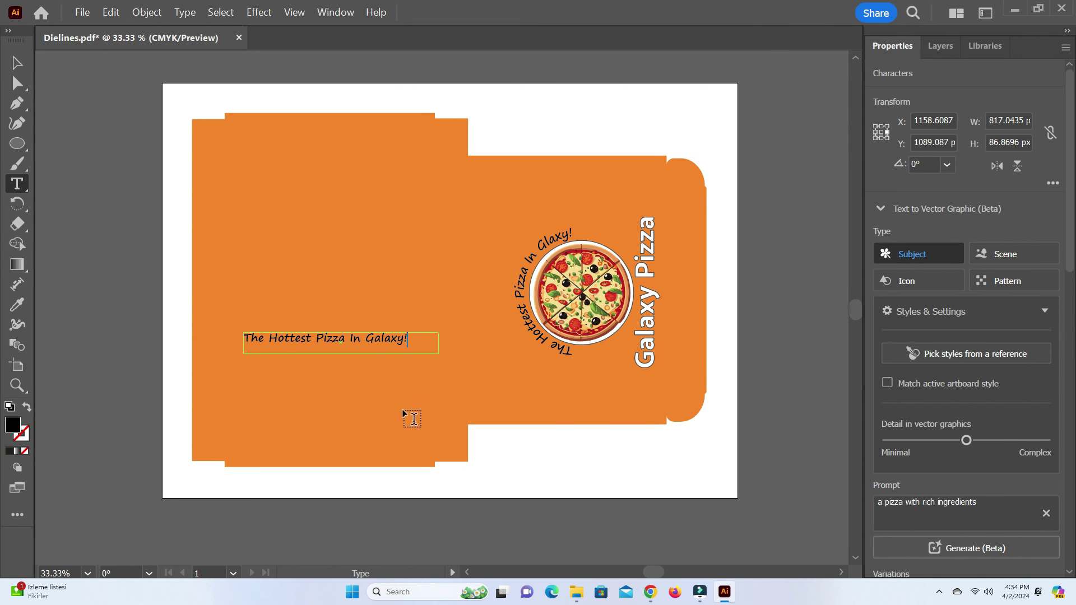
pyautogui.press('Escape')
# Move the straight slogan to the lower part of the base panel and rotate it 180°.
pyautogui.moveTo(329, 339); pyautogui.dragTo(335, 419)
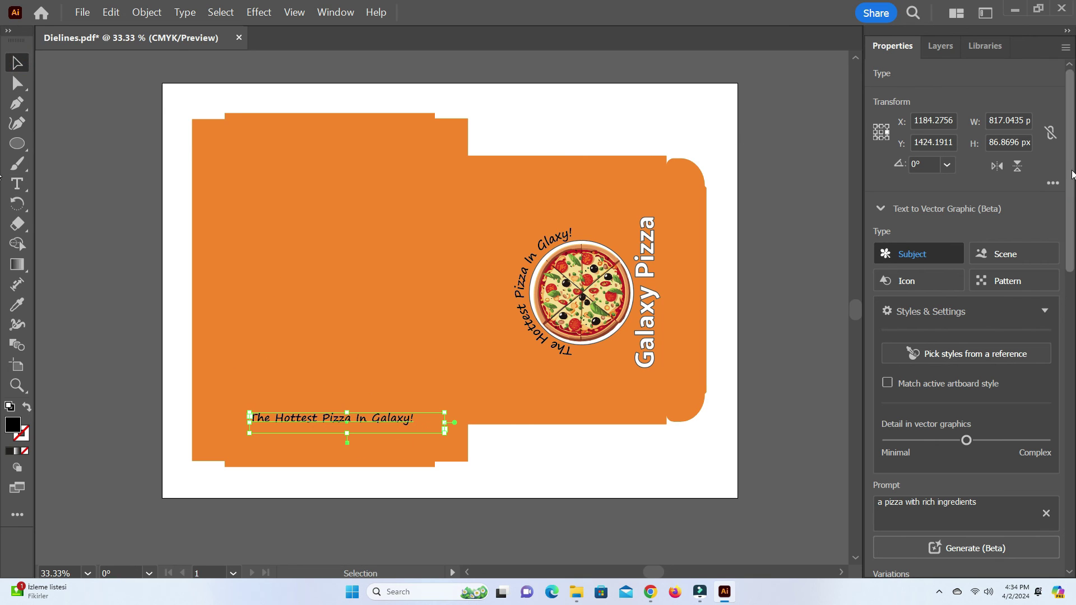
pyautogui.click(947, 164)
pyautogui.click(966, 294)
pyautogui.moveTo(549, 436); pyautogui.dragTo(331, 434)
# Copy the upside-down slogan, place the copy near the upper edge of the base panel and set its rotation to 0°.
pyautogui.rightClick(356, 427)
pyautogui.click(385, 261)
pyautogui.click(336, 192)
pyautogui.hotkey('ctrl', 'v')
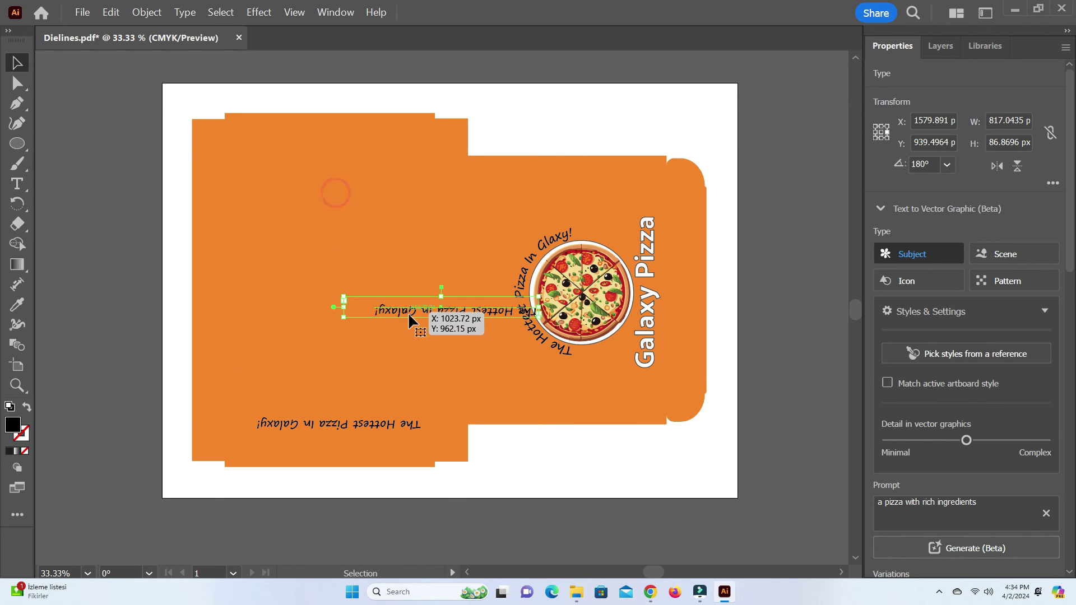
pyautogui.moveTo(409, 317); pyautogui.dragTo(285, 160)
pyautogui.click(947, 164)
pyautogui.click(966, 182)
pyautogui.moveTo(426, 62); pyautogui.dragTo(334, 178)
# Show the DIELINE layer, align the lower slogan within its side panel, and hide the layer again.
pyautogui.click(940, 46)
pyautogui.click(814, 121)
pyautogui.moveTo(356, 426); pyautogui.dragTo(346, 409)
pyautogui.click(392, 329)
pyautogui.click(814, 120)
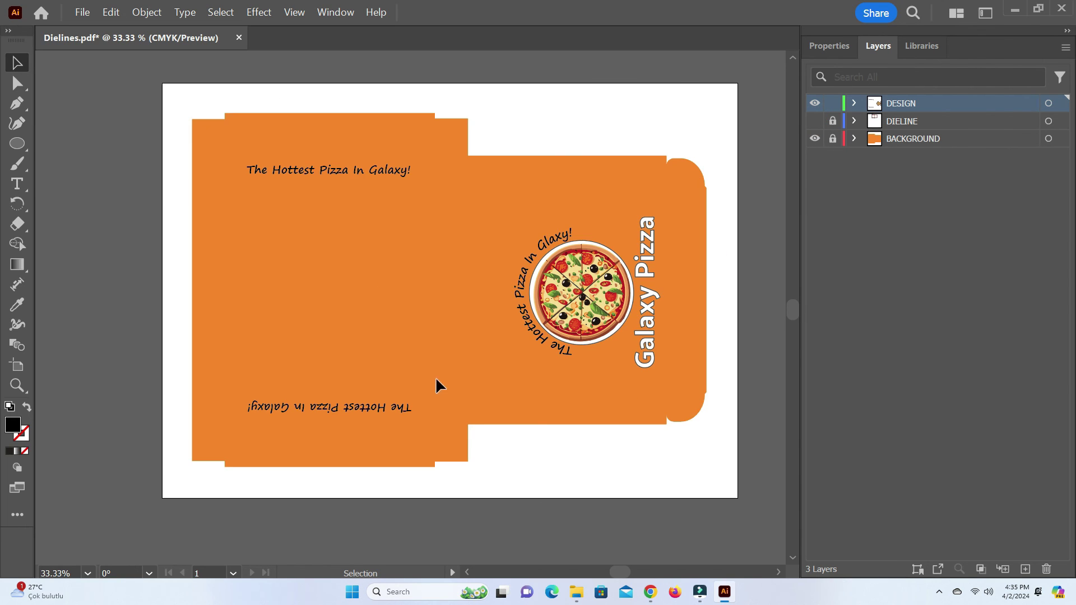
# Using the temporarily shown DIELINE layer as a guide, shift the pizza, curved slogan and title slightly towards the base panel.
pyautogui.click(814, 121)
pyautogui.moveTo(490, 207); pyautogui.dragTo(660, 374)
pyautogui.moveTo(623, 294); pyautogui.dragTo(604, 294)
pyautogui.click(749, 182)
pyautogui.click(815, 120)
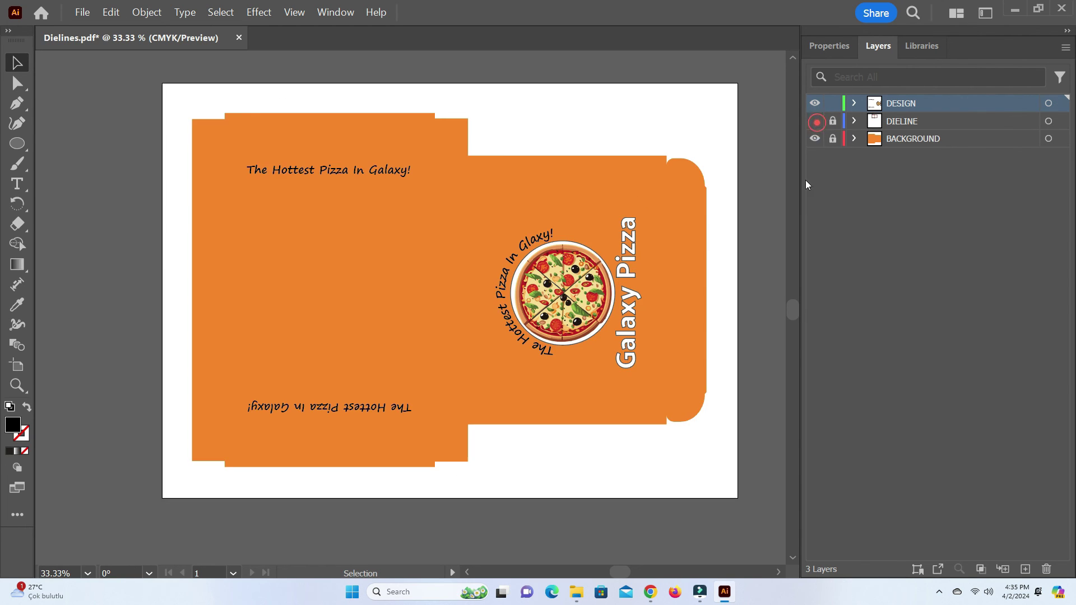
# Export the artwork to the Desktop as Dielines.png at High (300 ppi) resolution.
pyautogui.click(82, 12)
pyautogui.moveTo(163, 263)
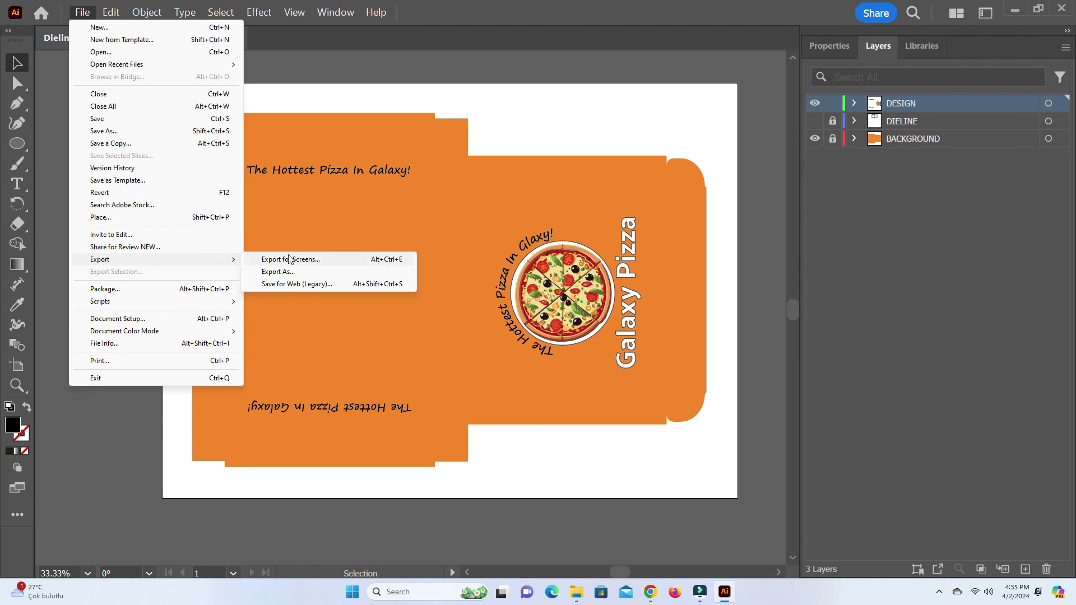
pyautogui.click(299, 271)
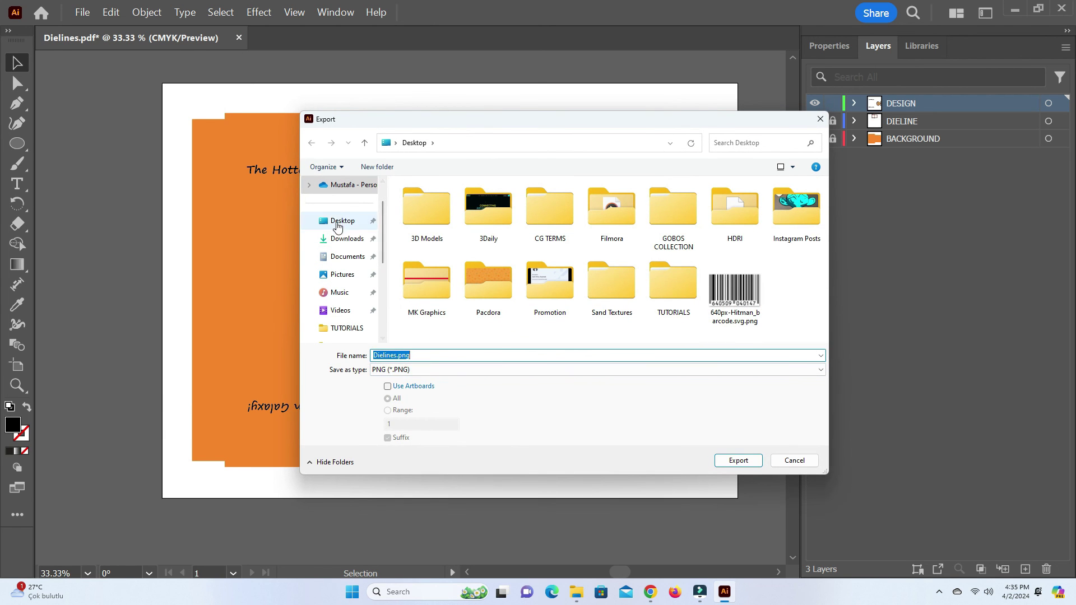
pyautogui.click(336, 223)
pyautogui.click(736, 460)
pyautogui.click(566, 248)
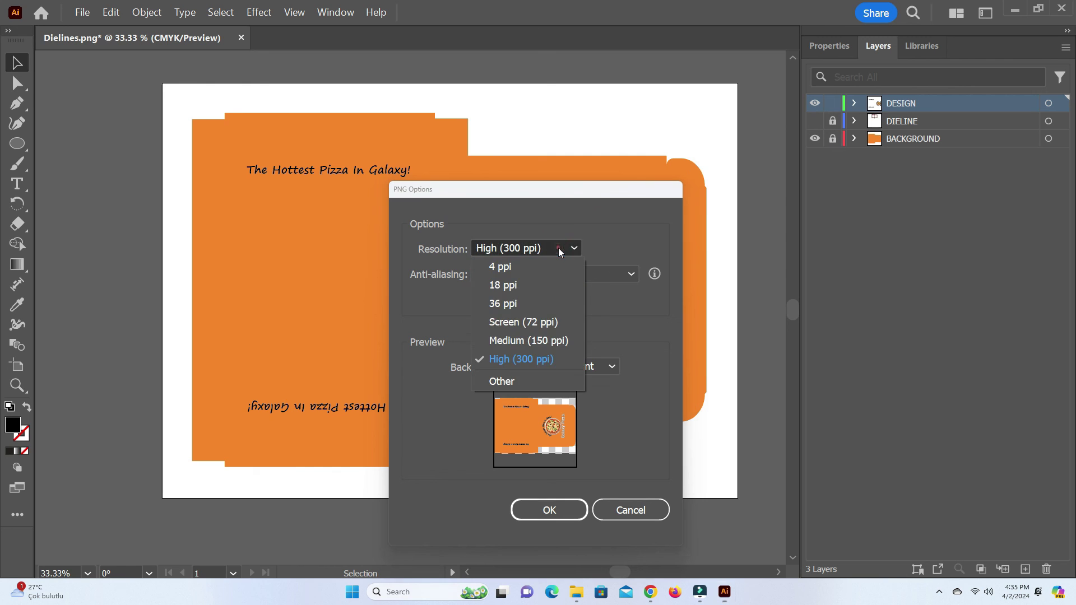
pyautogui.click(527, 361)
pyautogui.click(549, 510)
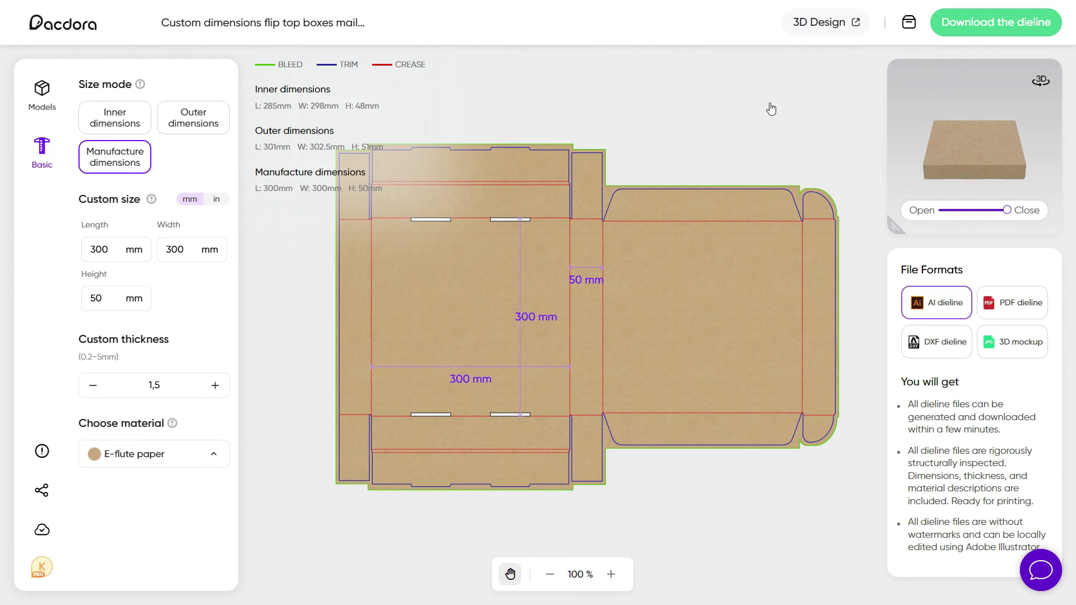
# Switch to Pacdora, open the custom box in 3D Design and start adding an image to it.
pyautogui.click(813, 32)
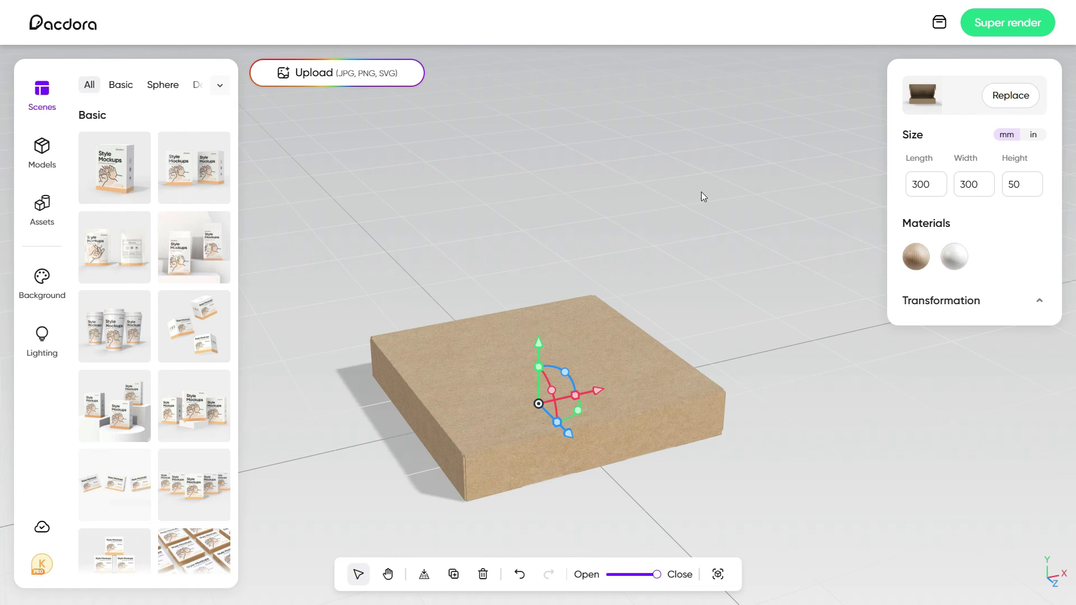
pyautogui.click(329, 77)
pyautogui.click(217, 79)
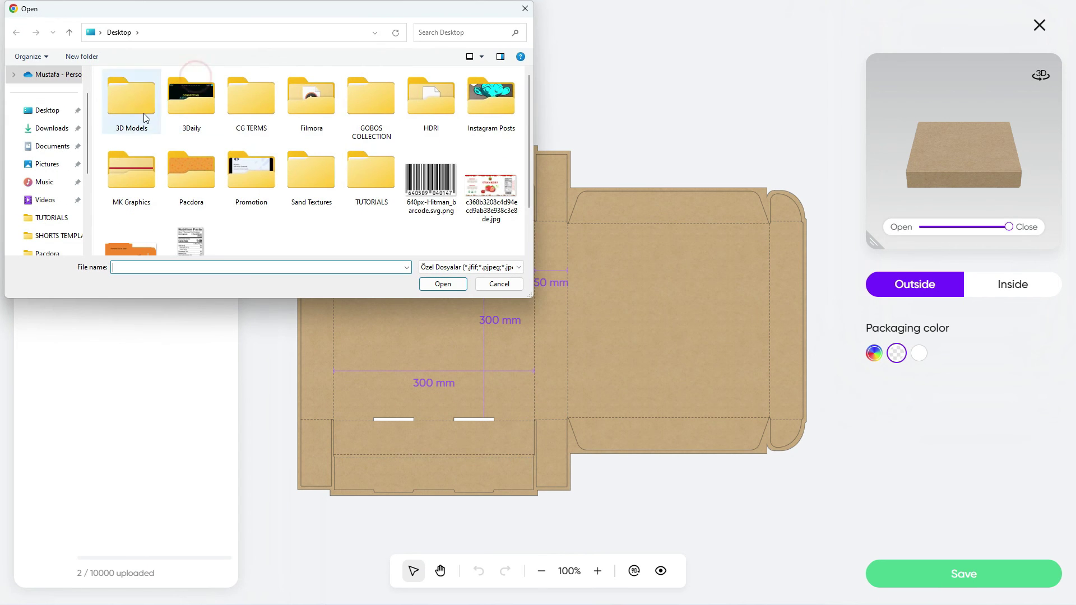
# Upload the exported pizza box artwork from the Desktop and stretch it to cover the whole dieline.
pyautogui.click(44, 110)
pyautogui.scroll(-1, 135, 180)
pyautogui.click(146, 193)
pyautogui.click(443, 284)
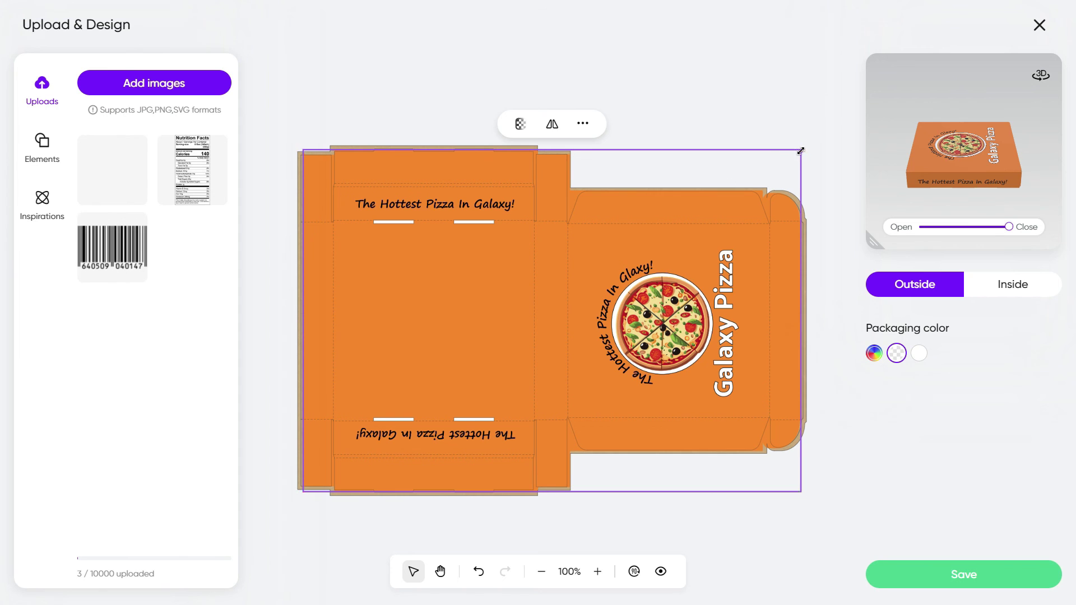
pyautogui.moveTo(801, 151); pyautogui.dragTo(806, 145)
pyautogui.moveTo(301, 493); pyautogui.dragTo(295, 496)
# Enlarge the 3D preview, inspect the box from different angles and lid positions, and save the design.
pyautogui.moveTo(872, 240); pyautogui.dragTo(717, 442)
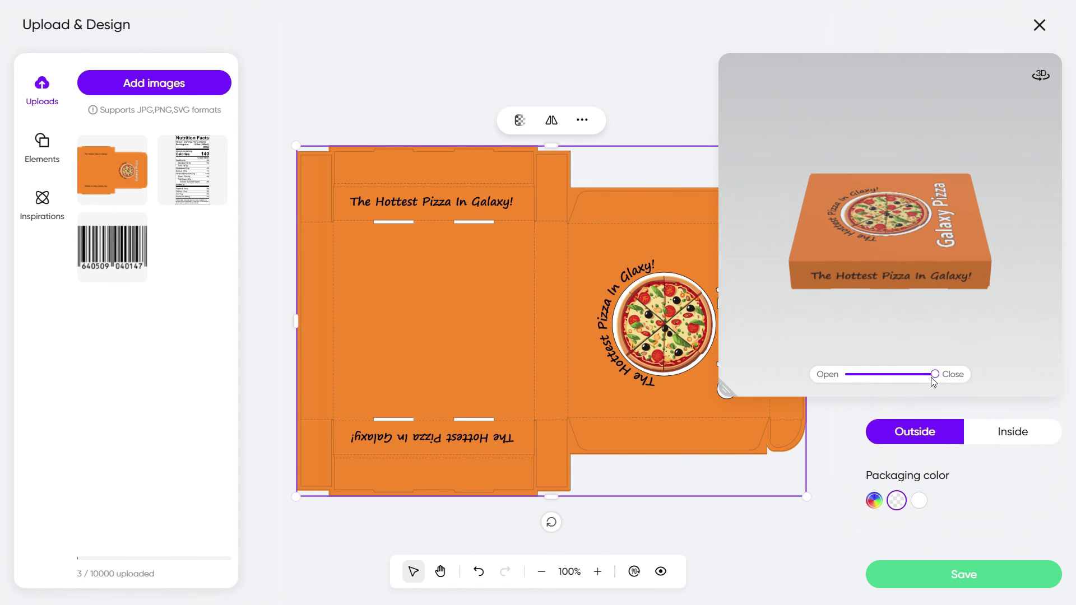
pyautogui.moveTo(934, 375); pyautogui.dragTo(879, 305)
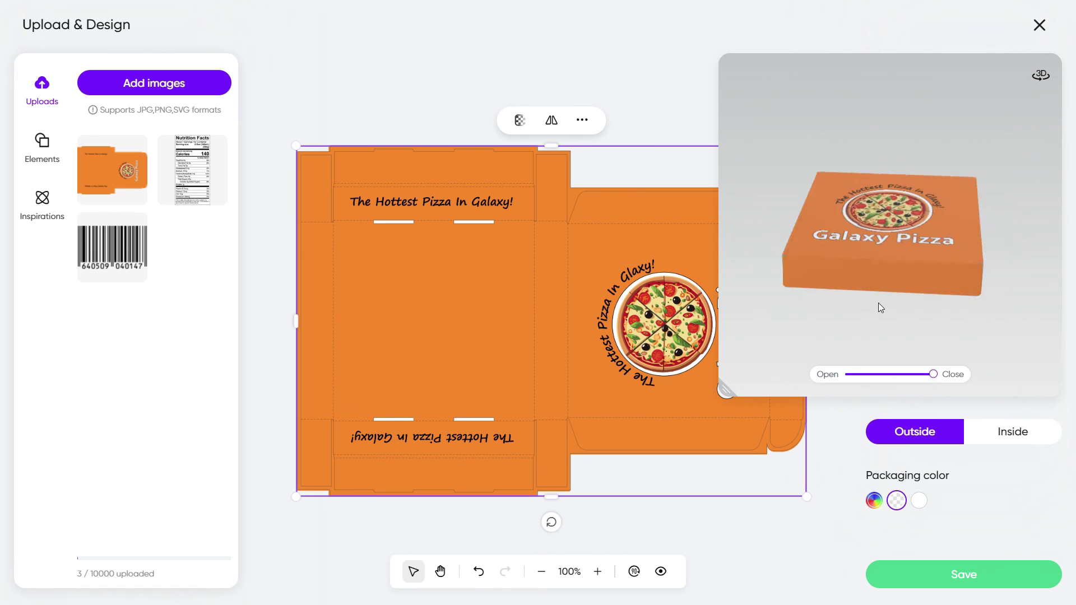
pyautogui.moveTo(932, 375)
pyautogui.mouseDown()
pyautogui.moveTo(886, 382)
pyautogui.moveTo(947, 377)
pyautogui.mouseUp()
pyautogui.moveTo(953, 303); pyautogui.dragTo(922, 461)
pyautogui.click(931, 575)
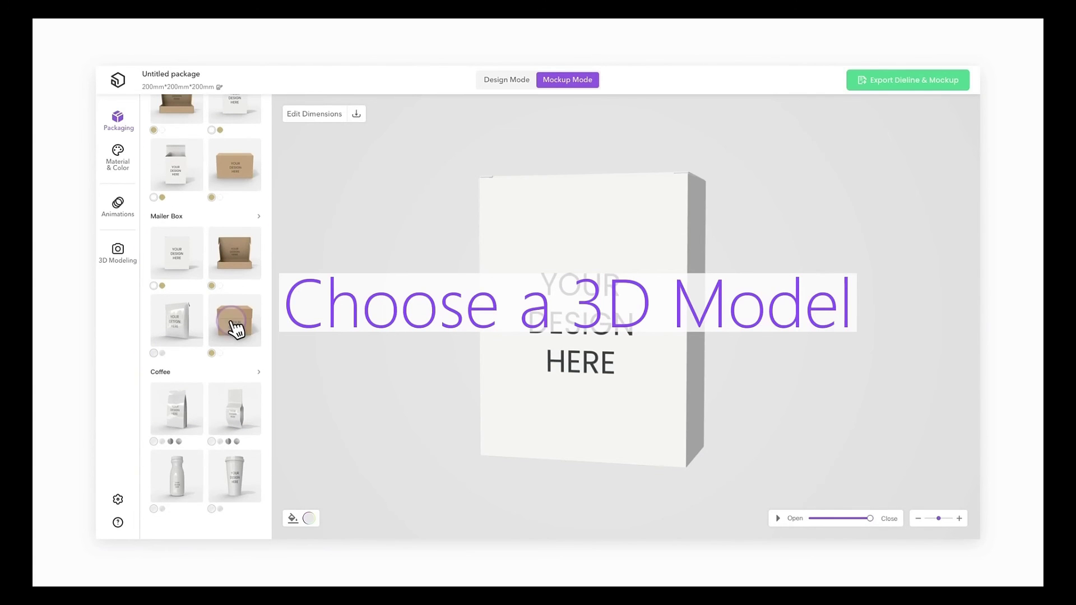
# Choose the brown Mailer Box model and set its inner dimensions to 300 × 300 × 300 mm.
pyautogui.click(235, 324)
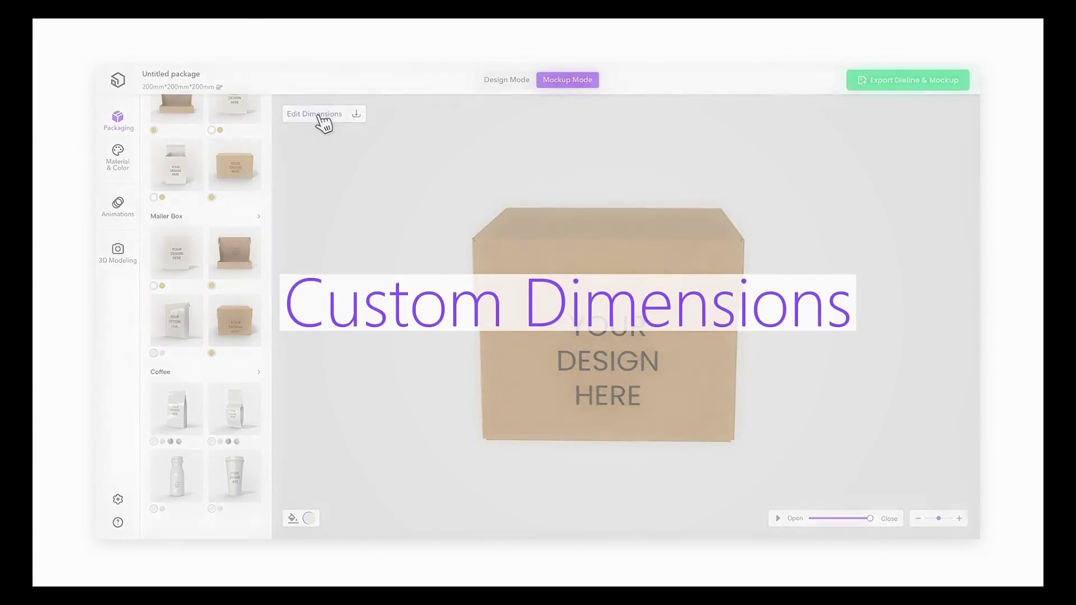
pyautogui.click(320, 115)
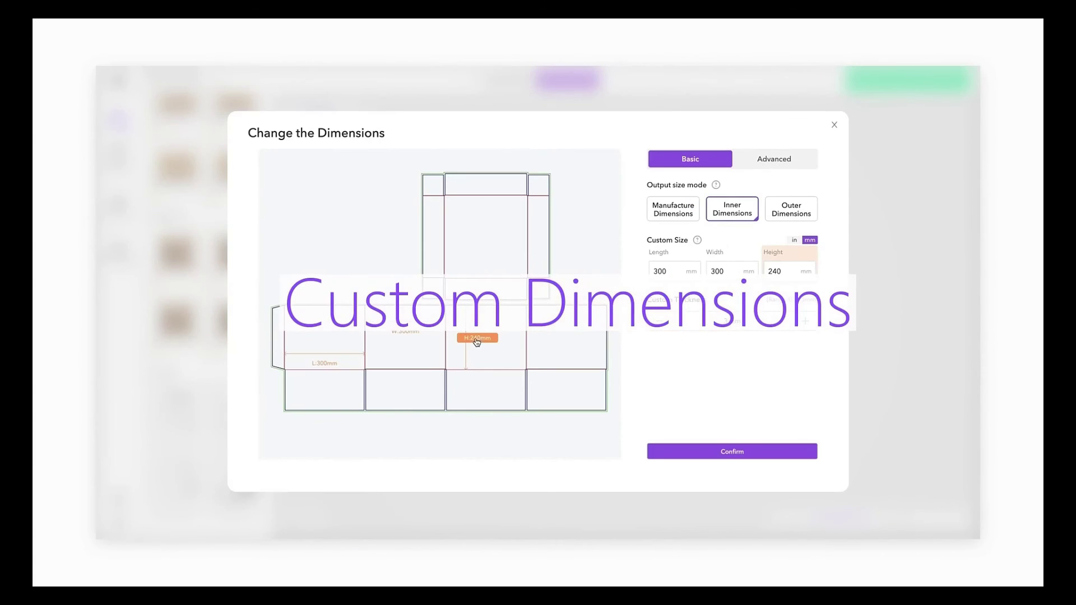
pyautogui.click(728, 453)
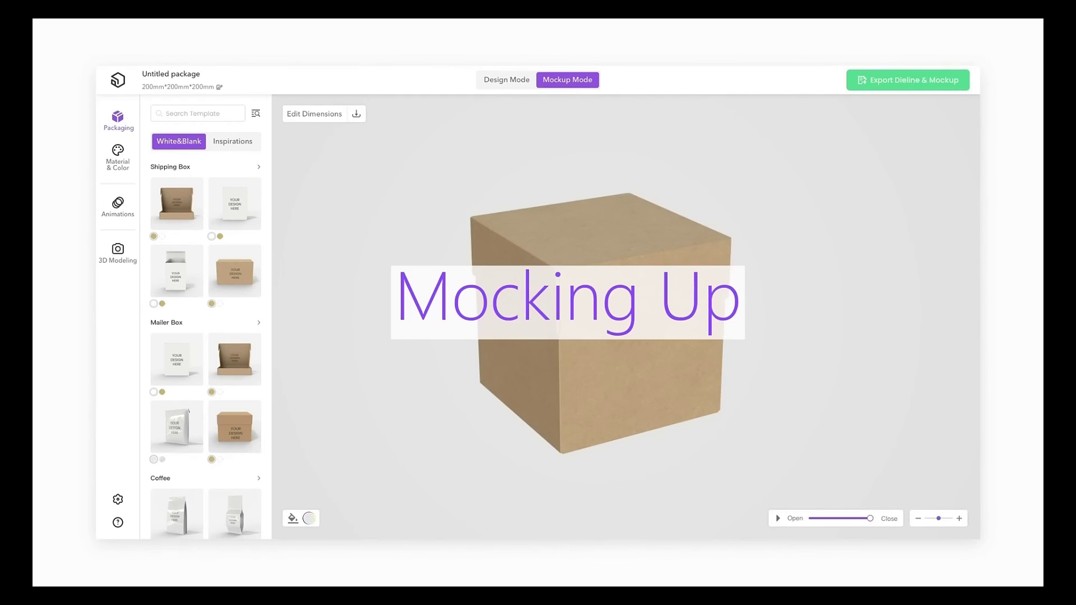
# In Design Mode, place the Packaging Mockup logo on the lid's top panel and fit the black PACKAGE banner across the four side panels.
pyautogui.click(122, 160)
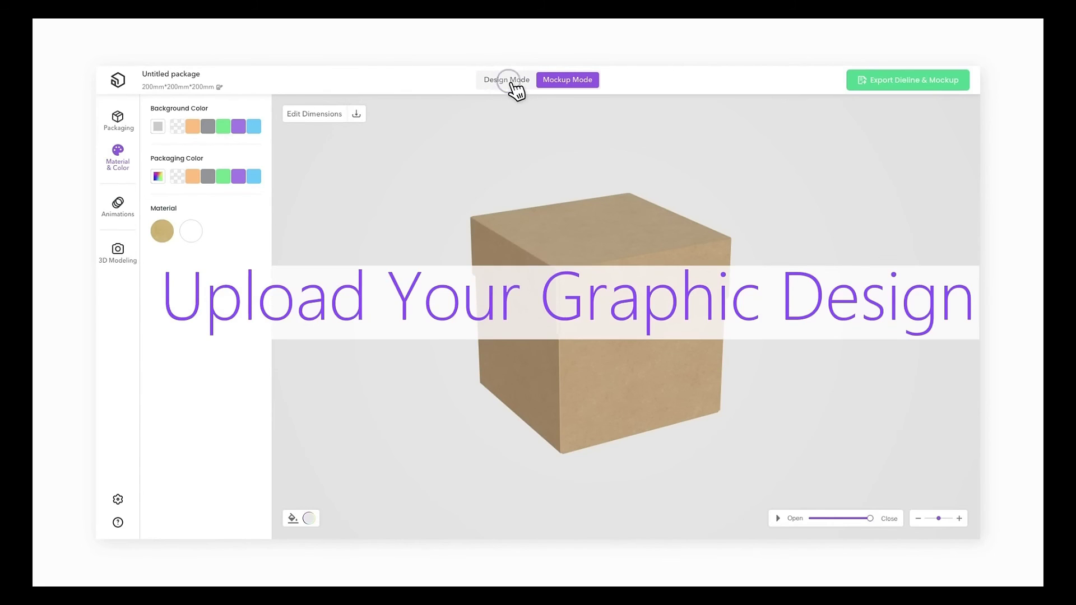
pyautogui.click(510, 84)
pyautogui.click(176, 190)
pyautogui.click(229, 185)
pyautogui.moveTo(560, 337); pyautogui.dragTo(626, 221)
pyautogui.moveTo(529, 342); pyautogui.dragTo(544, 390)
pyautogui.moveTo(794, 443); pyautogui.dragTo(782, 436)
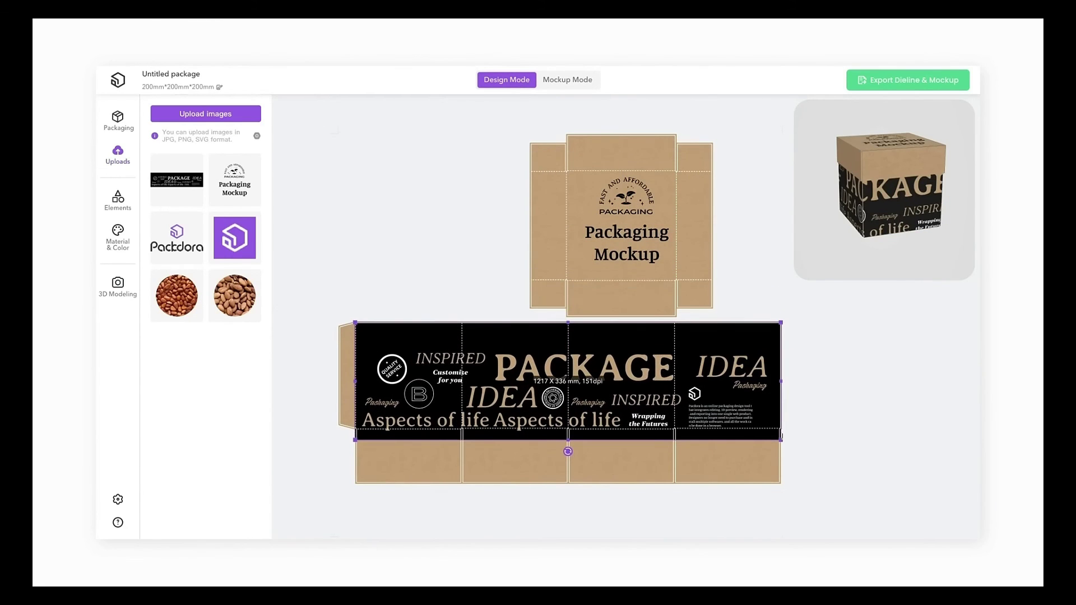
# Return to Mockup Mode and preview the available box animations, including Rotation, on the decorated package.
pyautogui.click(569, 79)
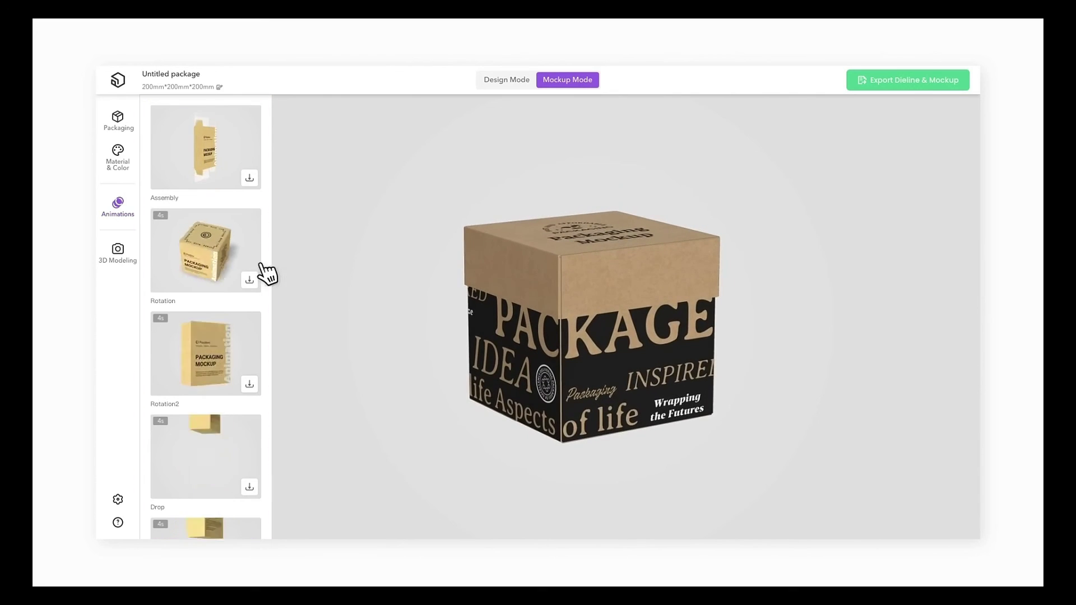
pyautogui.click(205, 257)
pyautogui.scroll(-3, 209, 297)
pyautogui.click(205, 472)
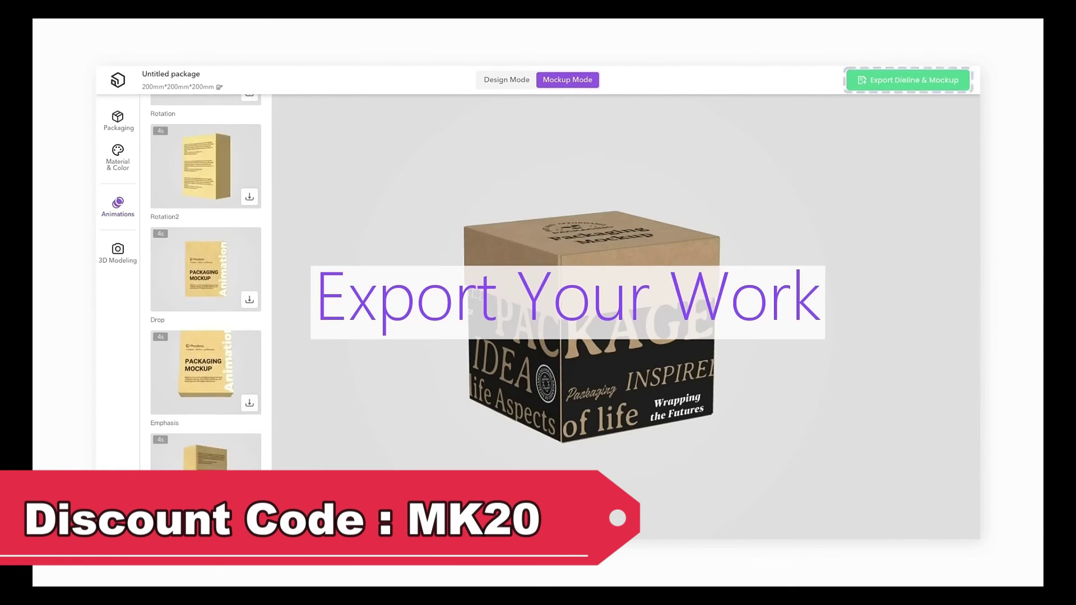
# Open the dieline and mockup export options and review the Mockup, Dieline and Video outputs.
pyautogui.click(912, 82)
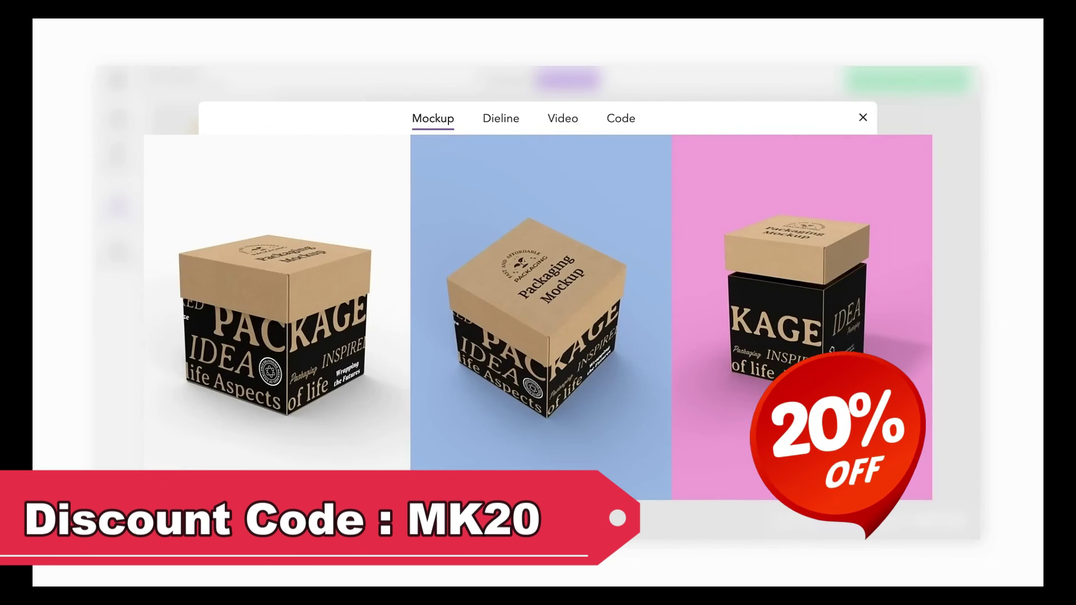
pyautogui.click(501, 121)
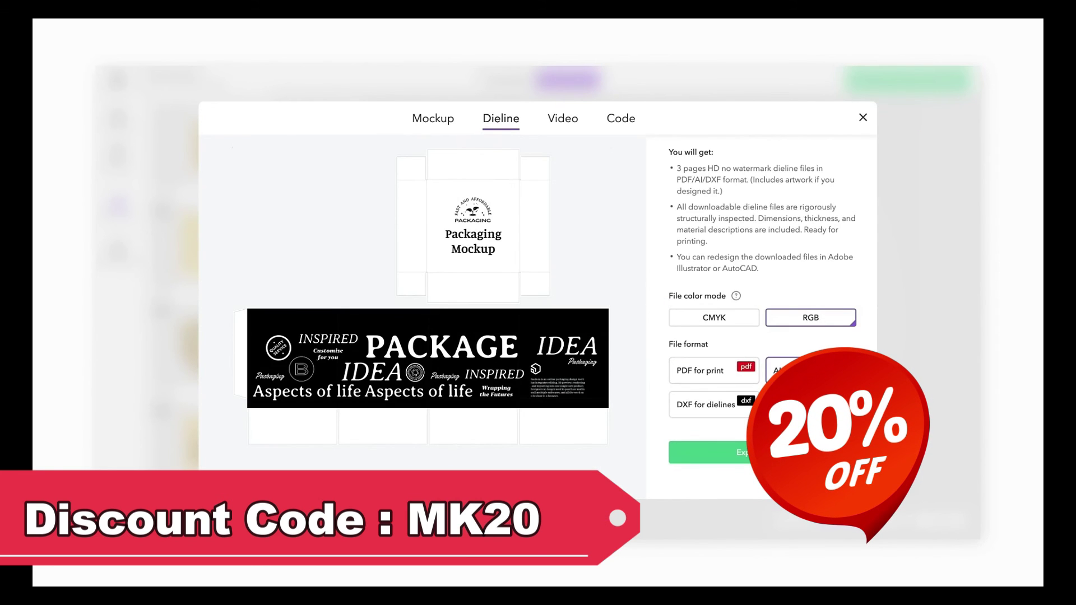
pyautogui.click(575, 124)
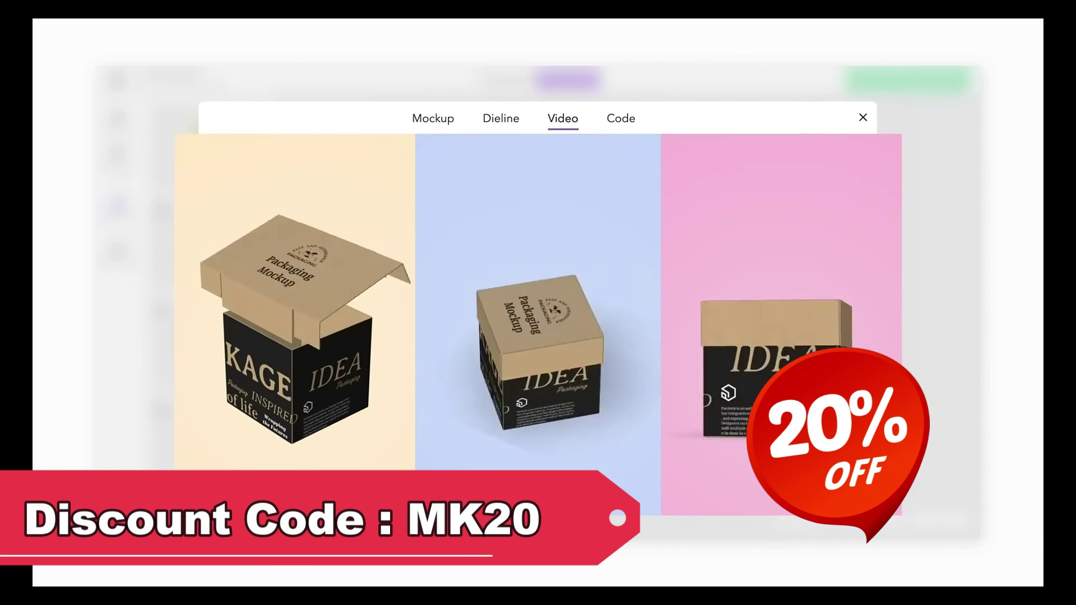